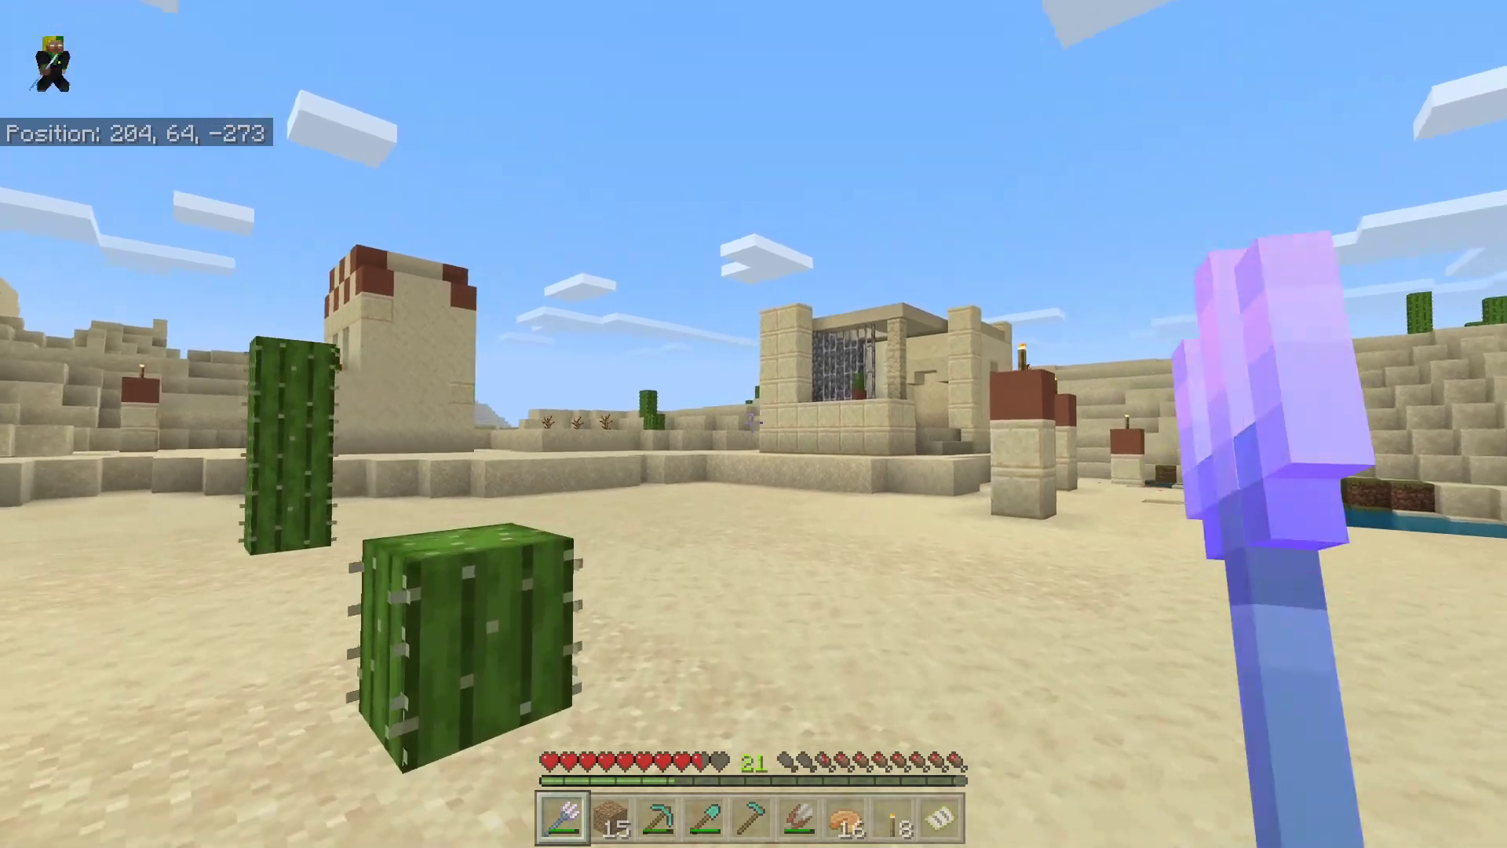
Walk between the terracotta-trimmed building and the barred-window house, past the dead bushes, to the sand ledge above the river.
key(w)
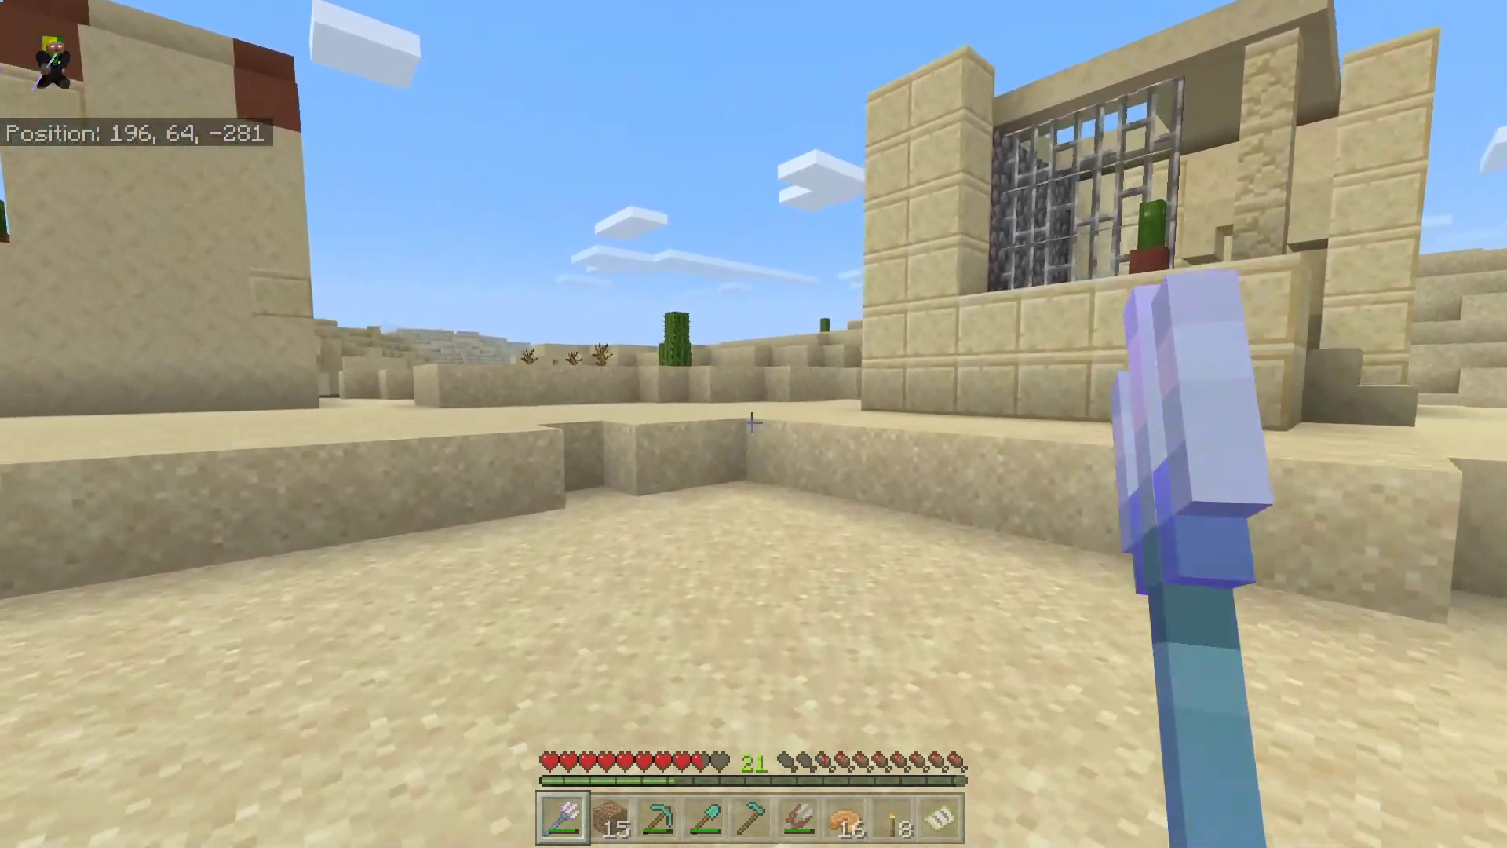
key(w)
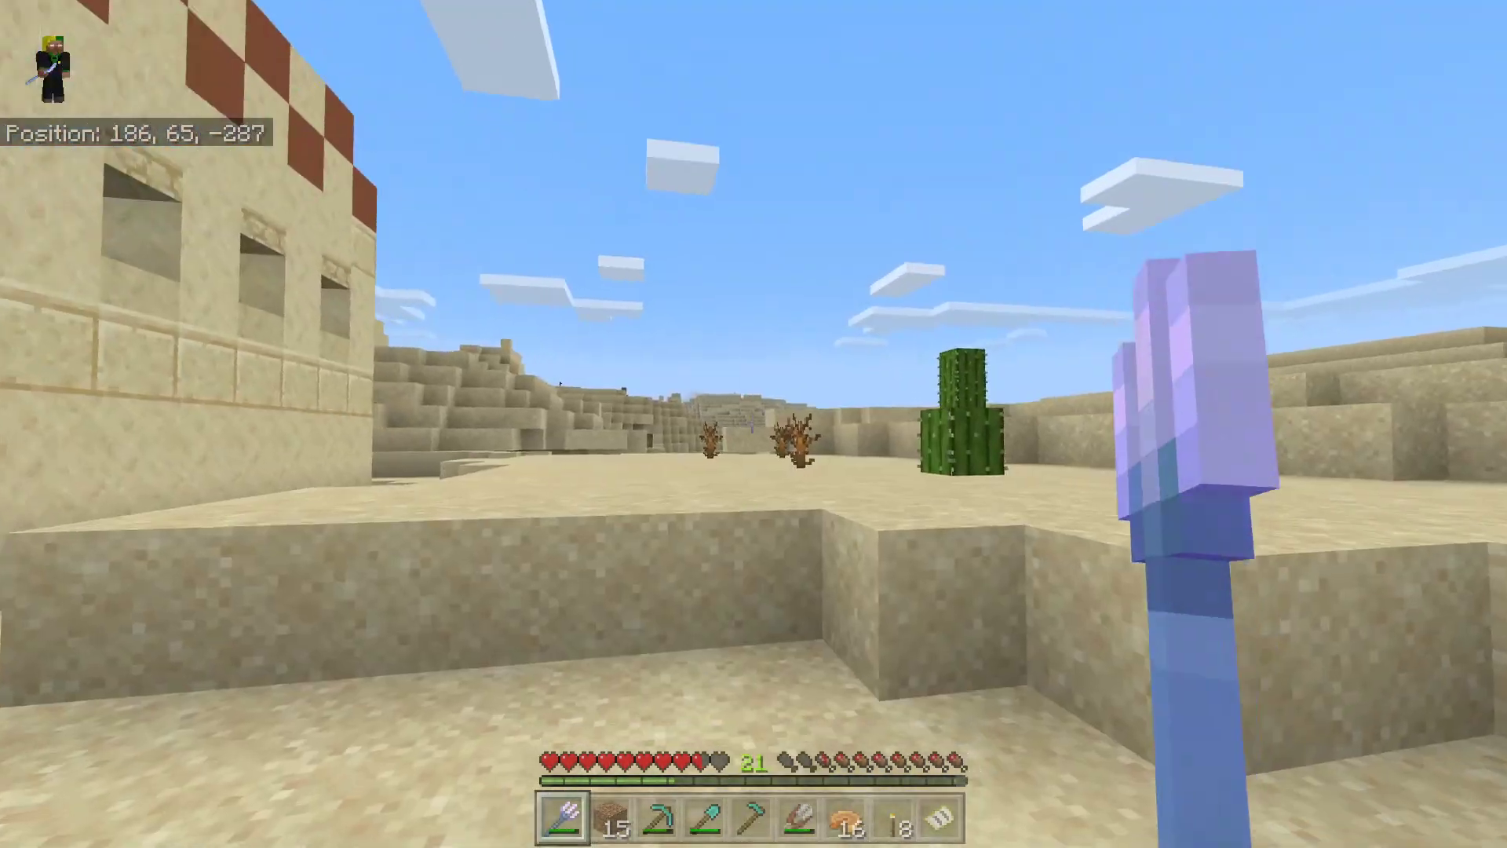
key(w)
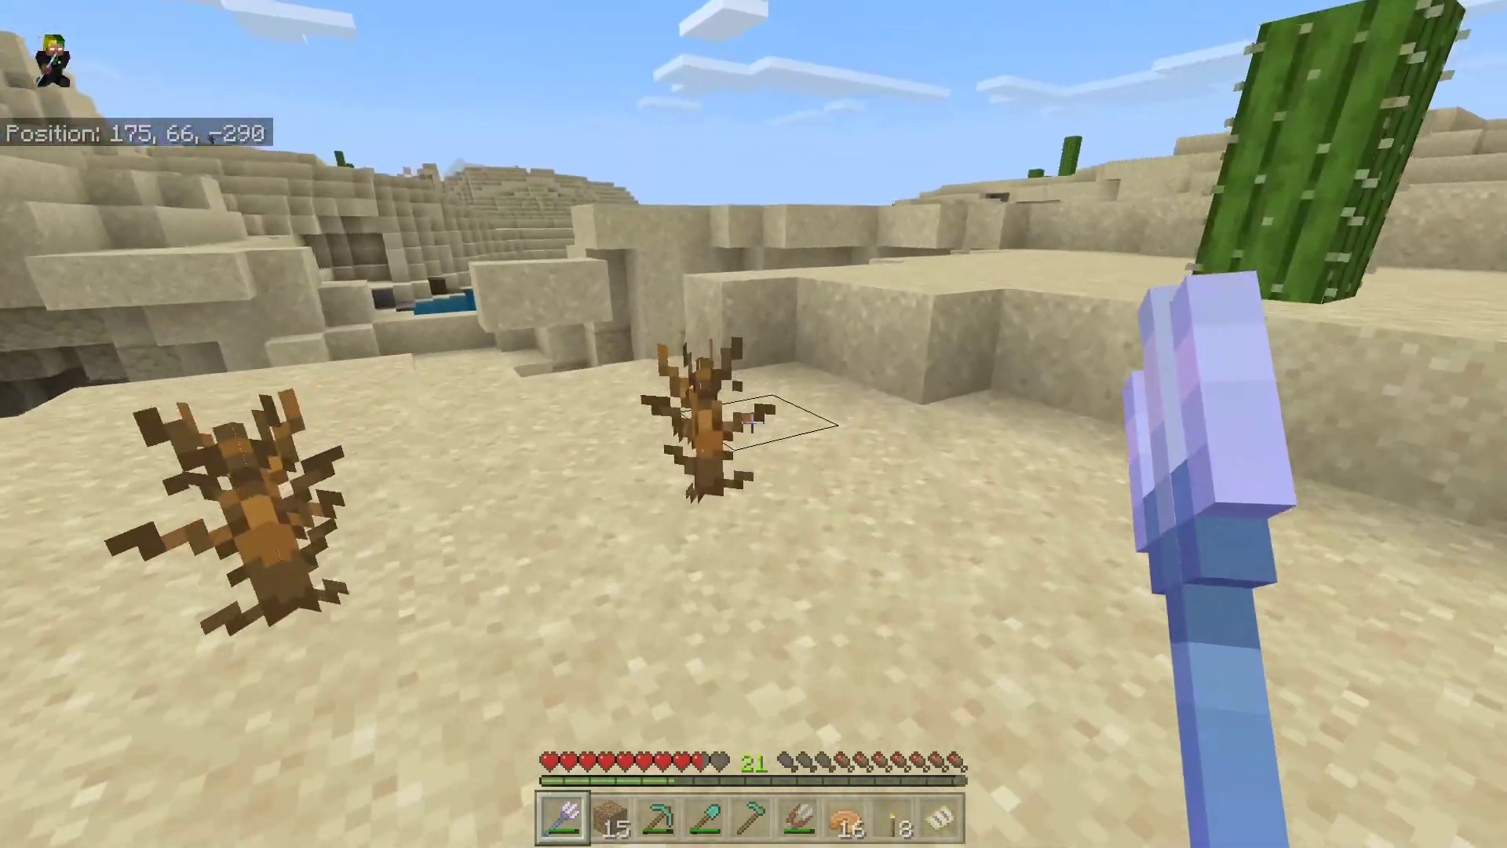
key(w)
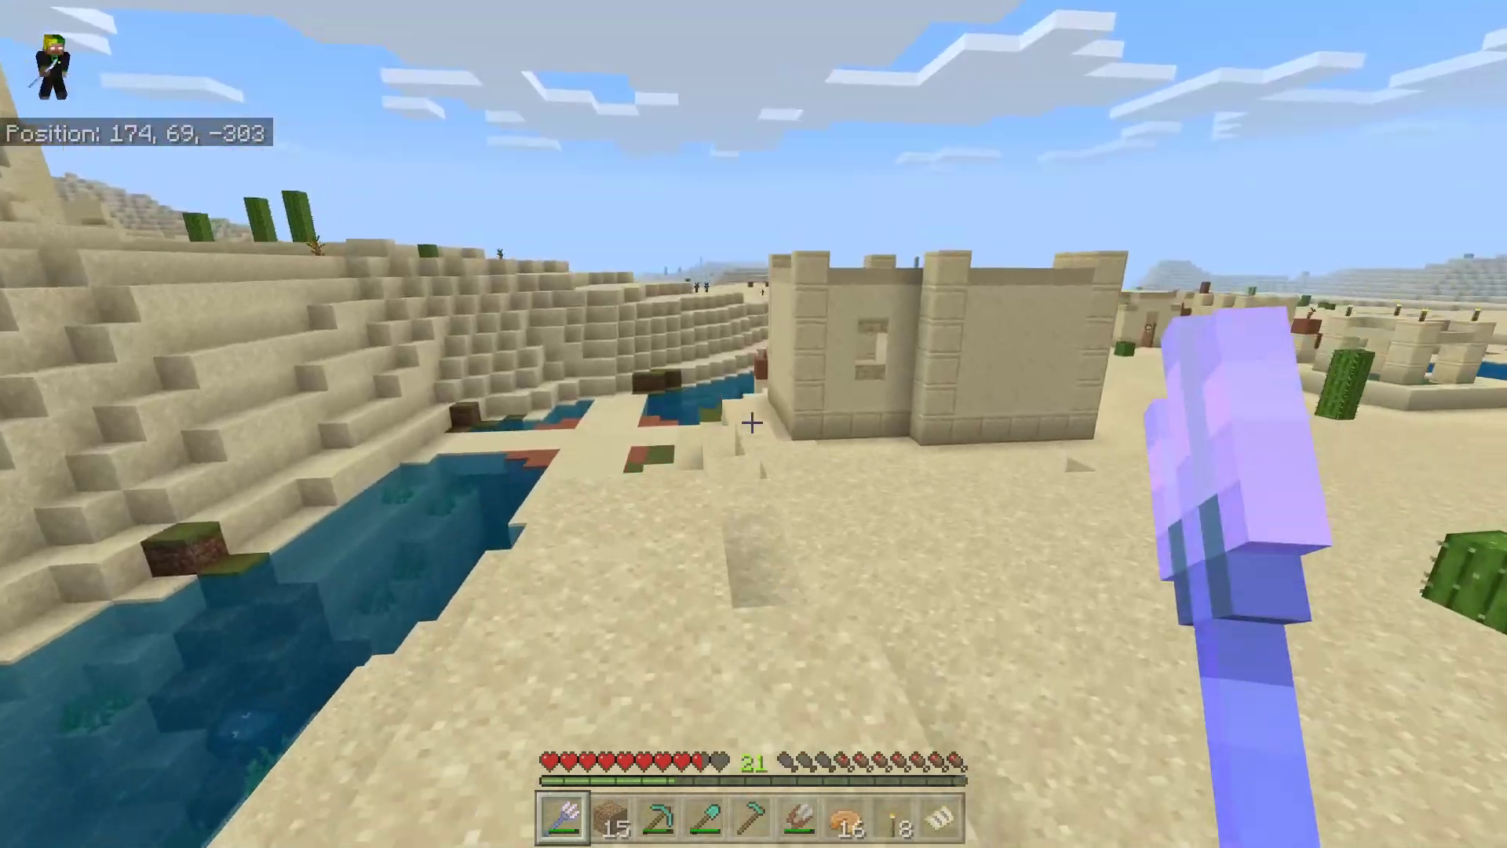
Walk past the roofless sandstone house and back across the village sand to the foot of the stepped sand hill.
key(w)
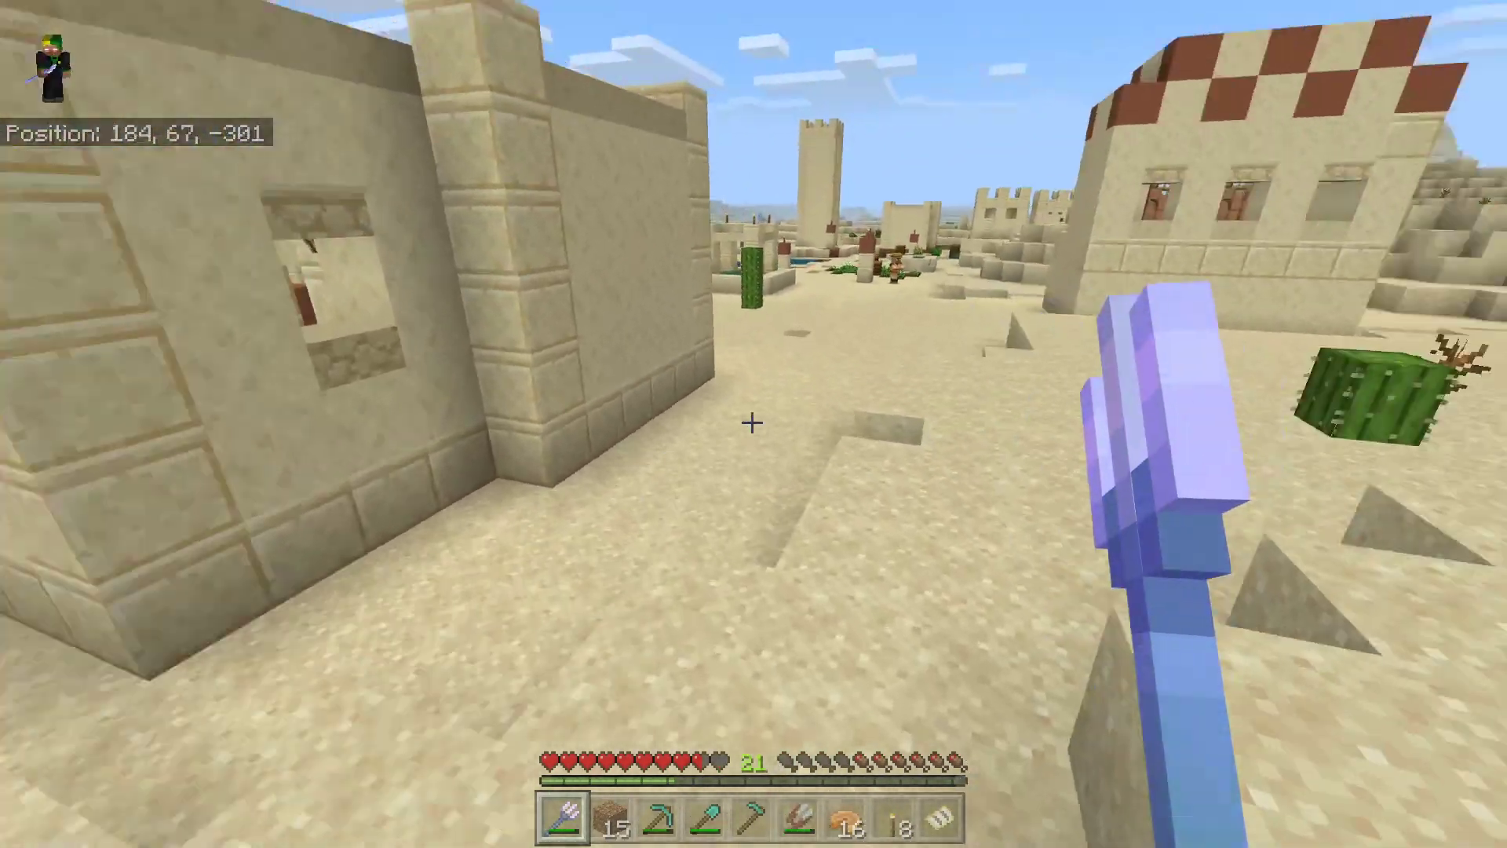
key(w)
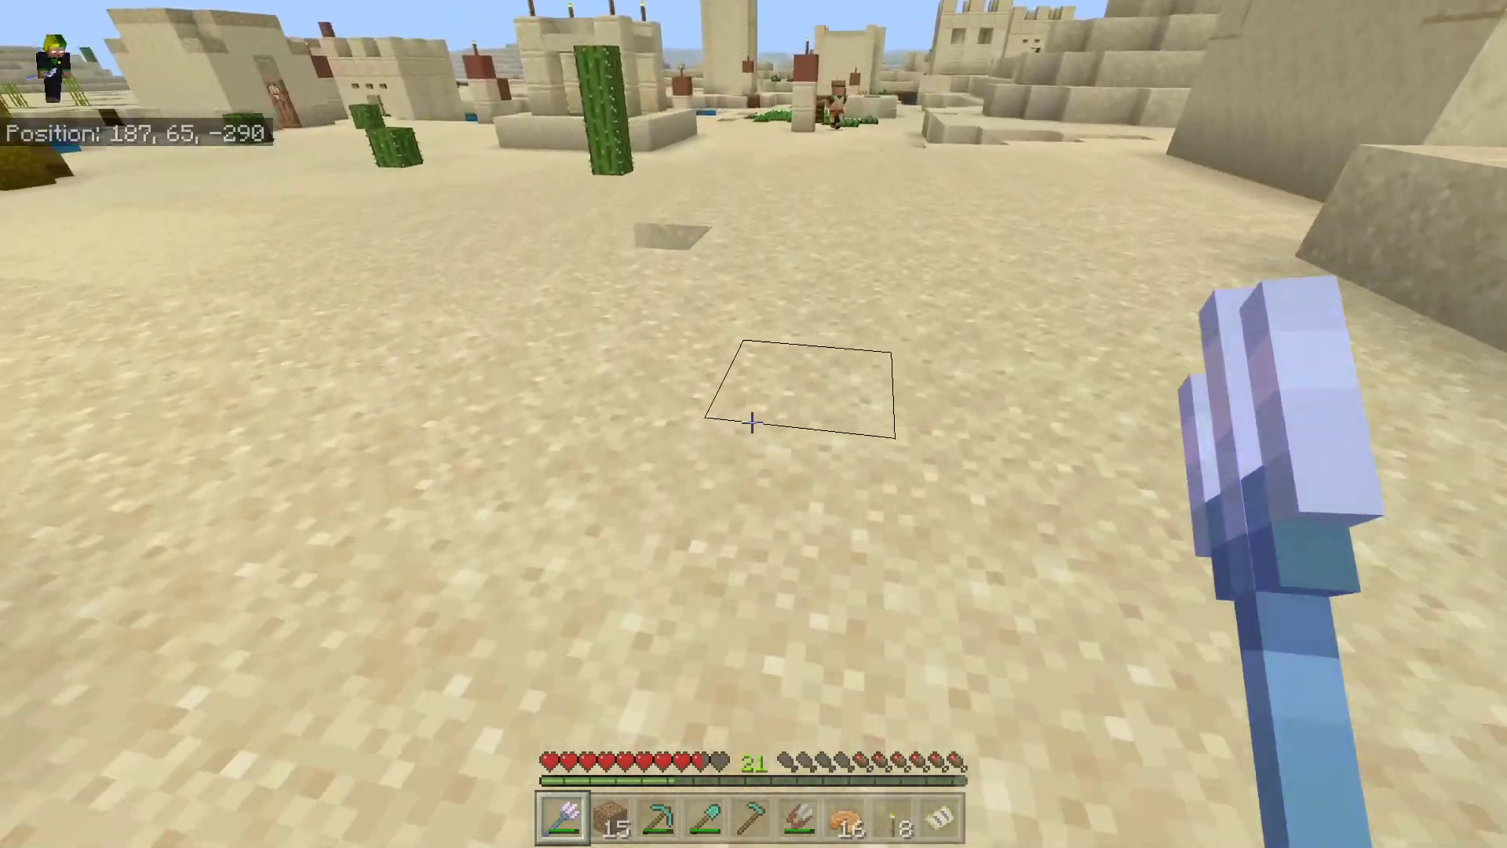
key(w)
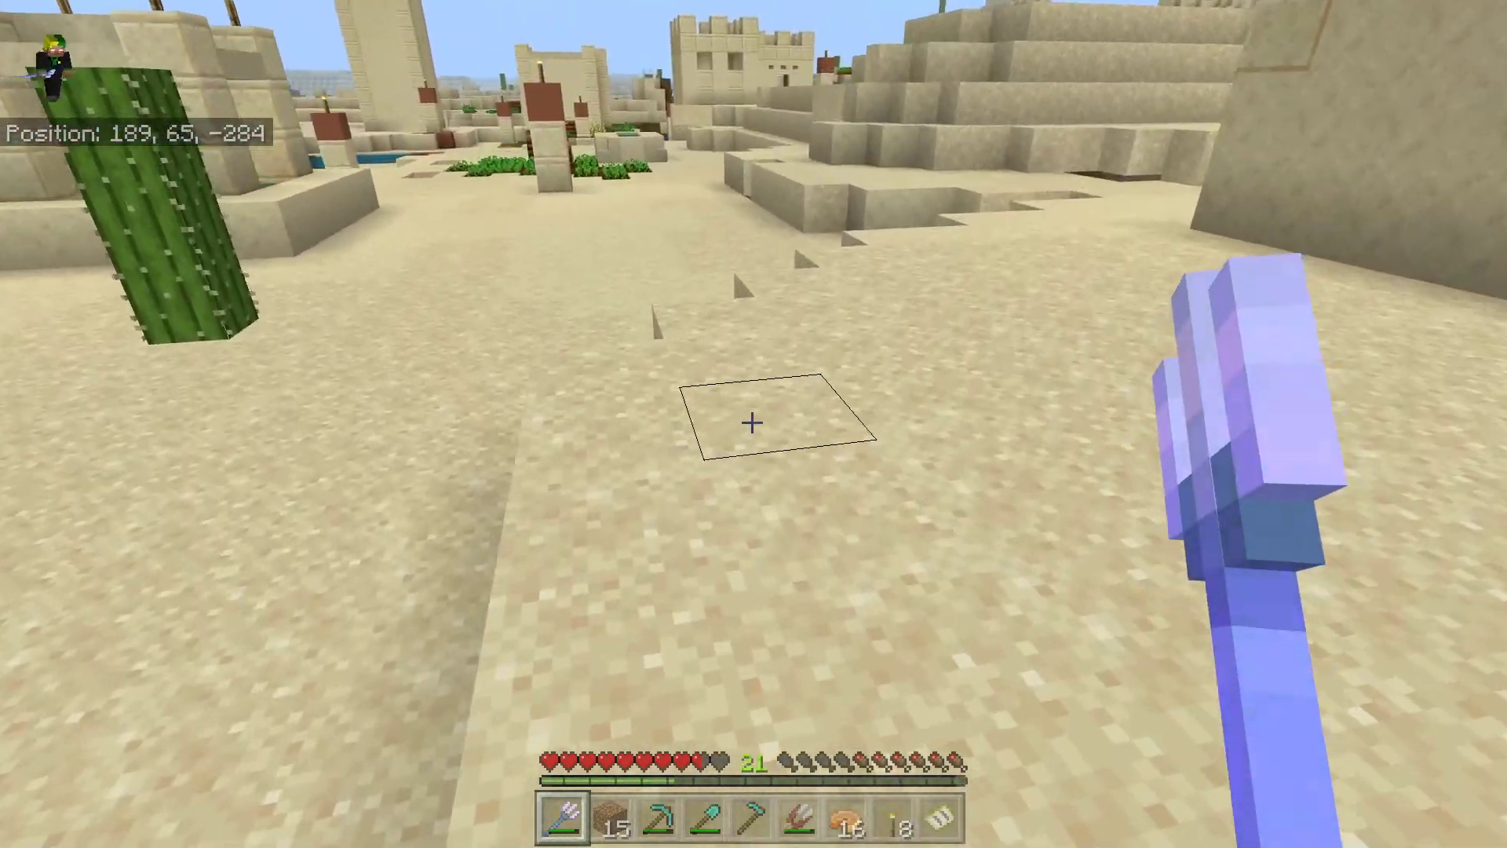
key(w)
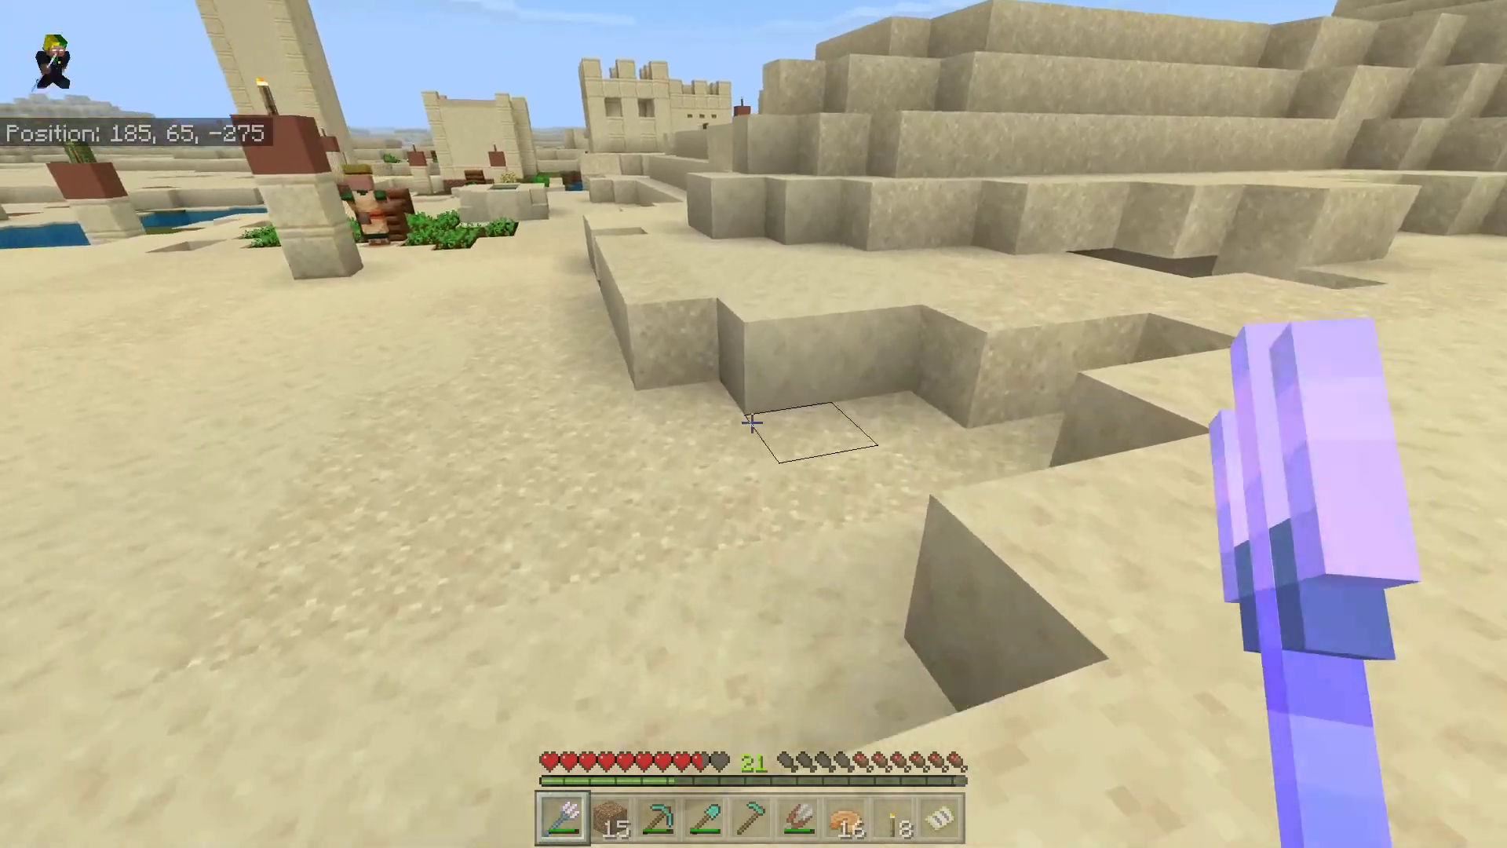
Climb the stepped sand hill beside the village to the high ridge overlooking the houses.
key(w)
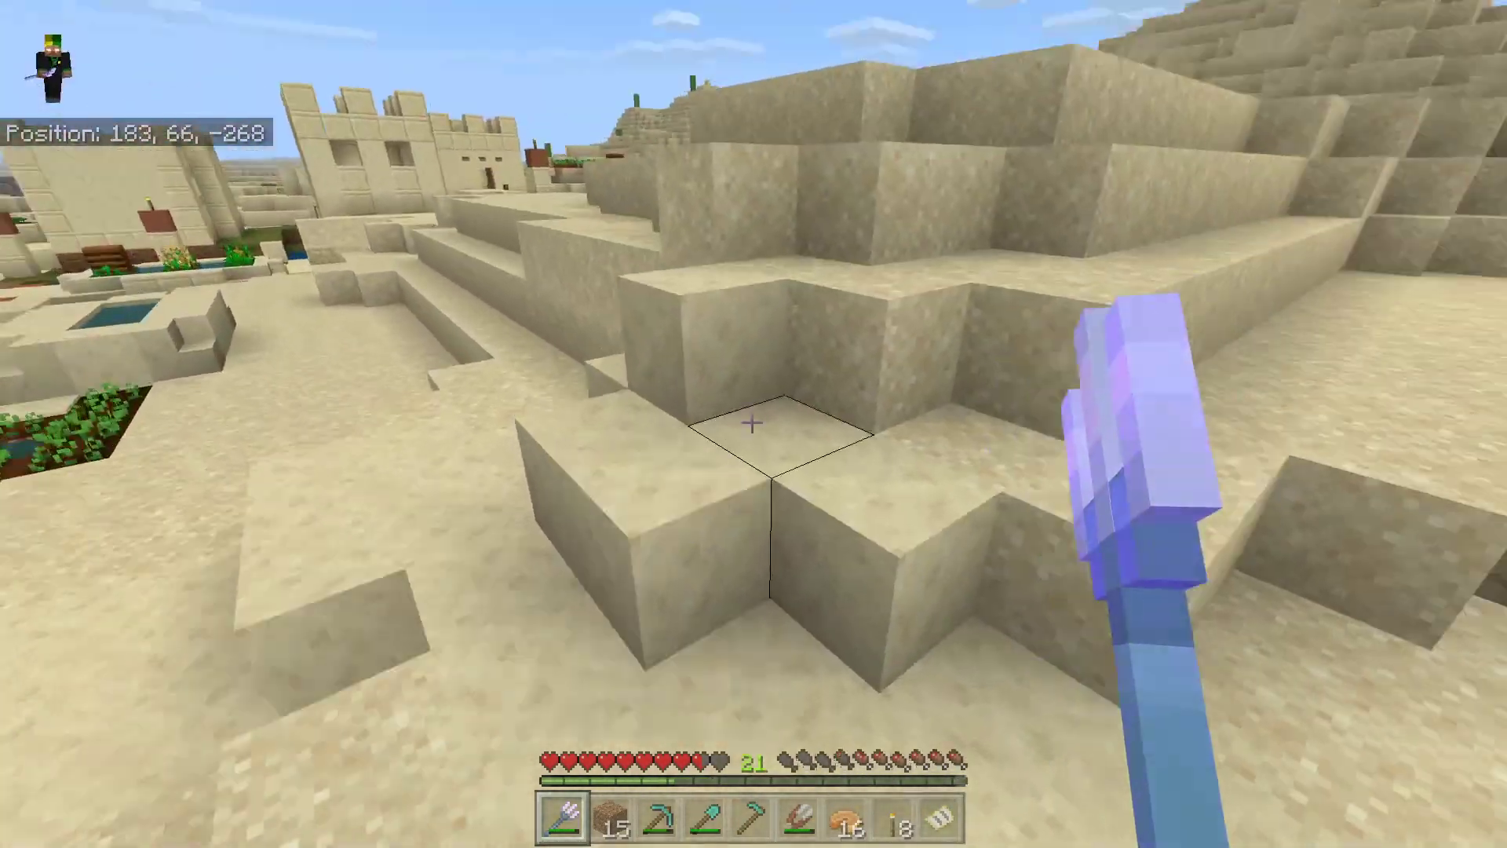
key(w)
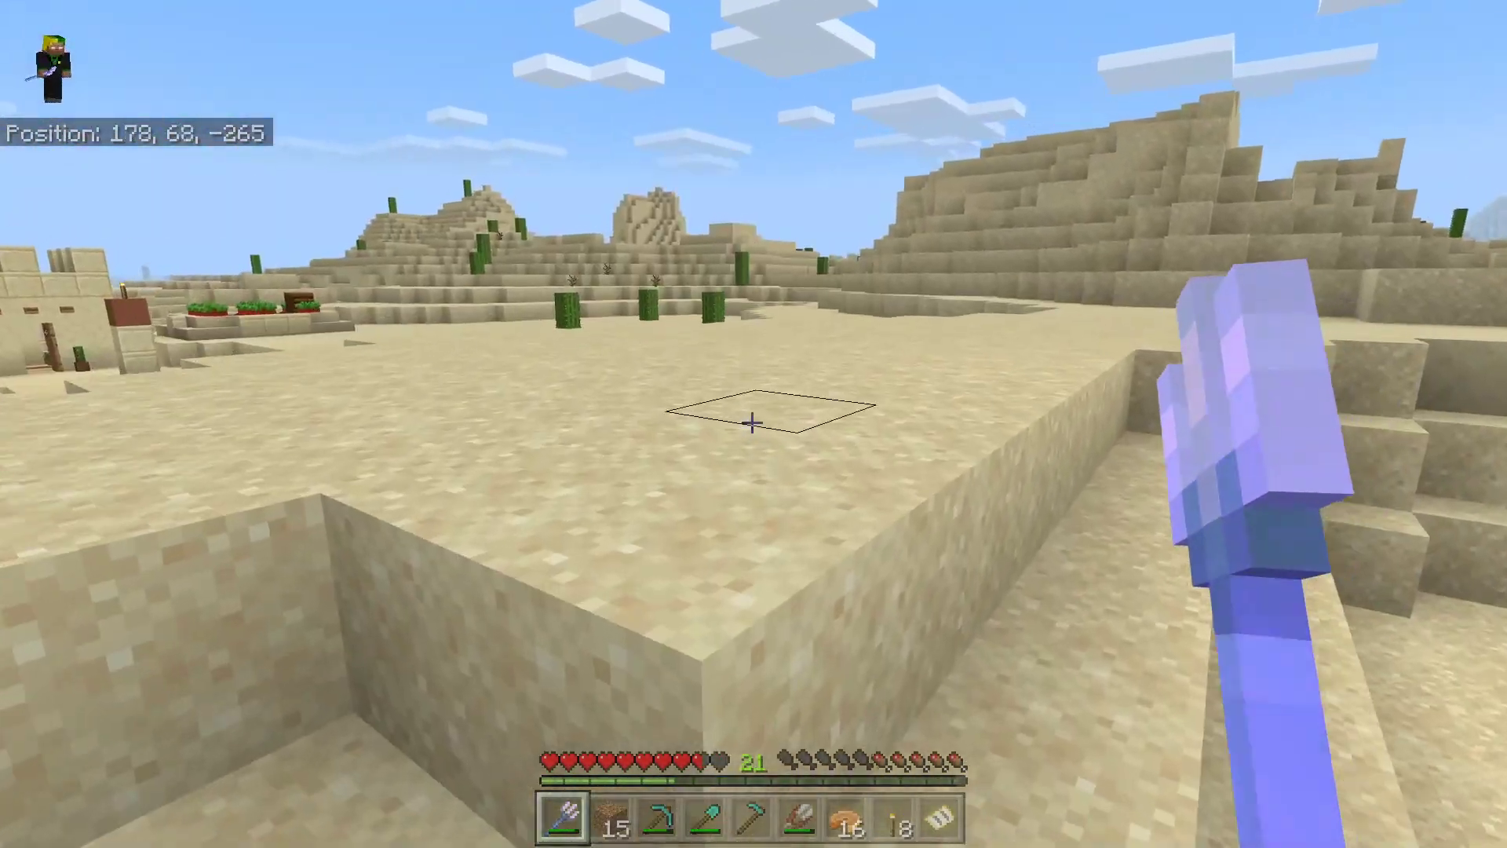
key(w)
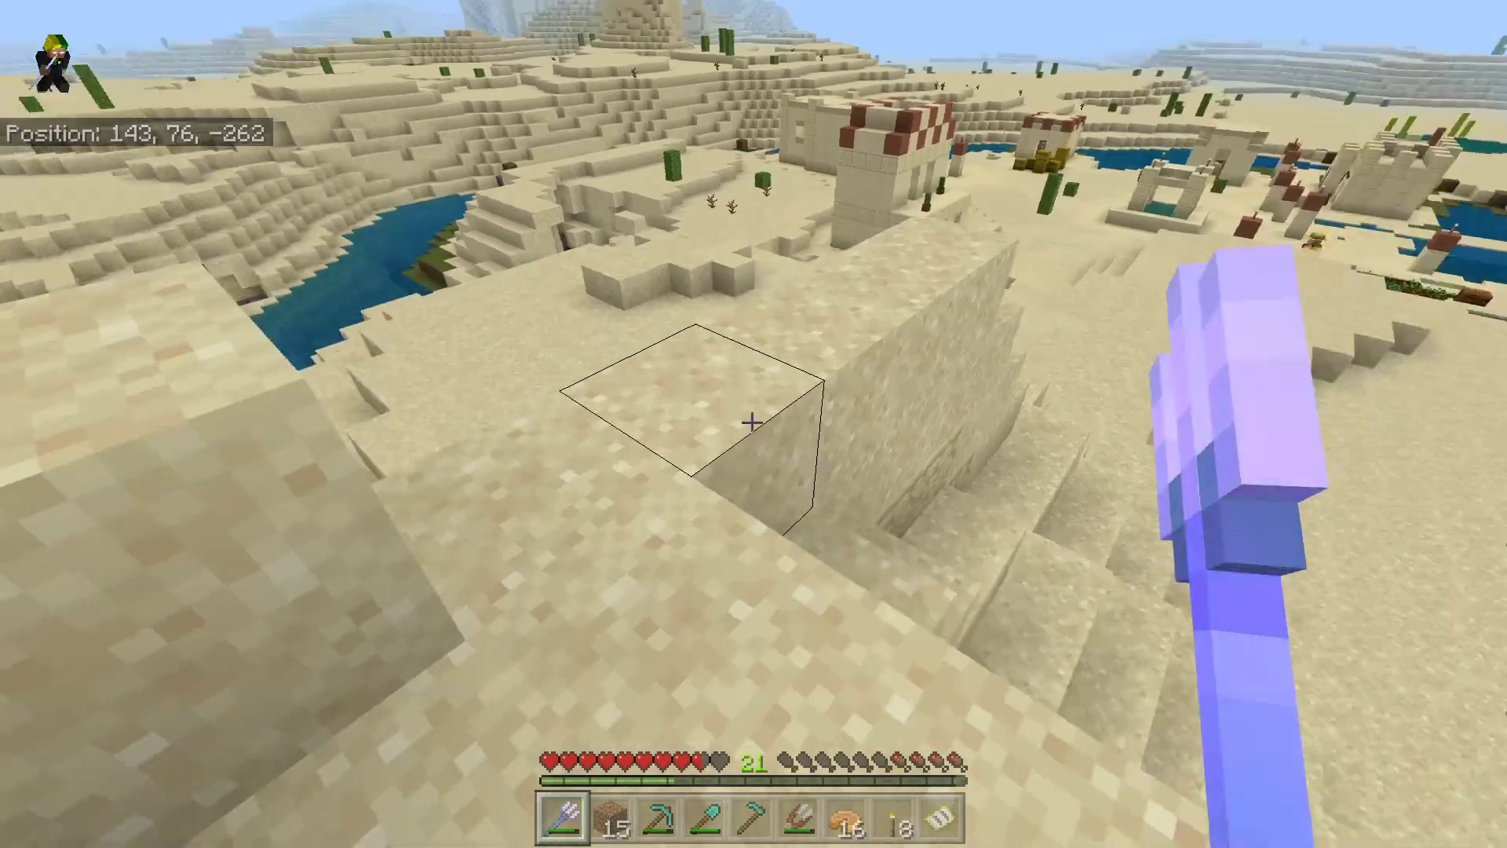
Descend from the ridge and cross the sand plateau toward the sandstone houses near the tall tower.
key(w)
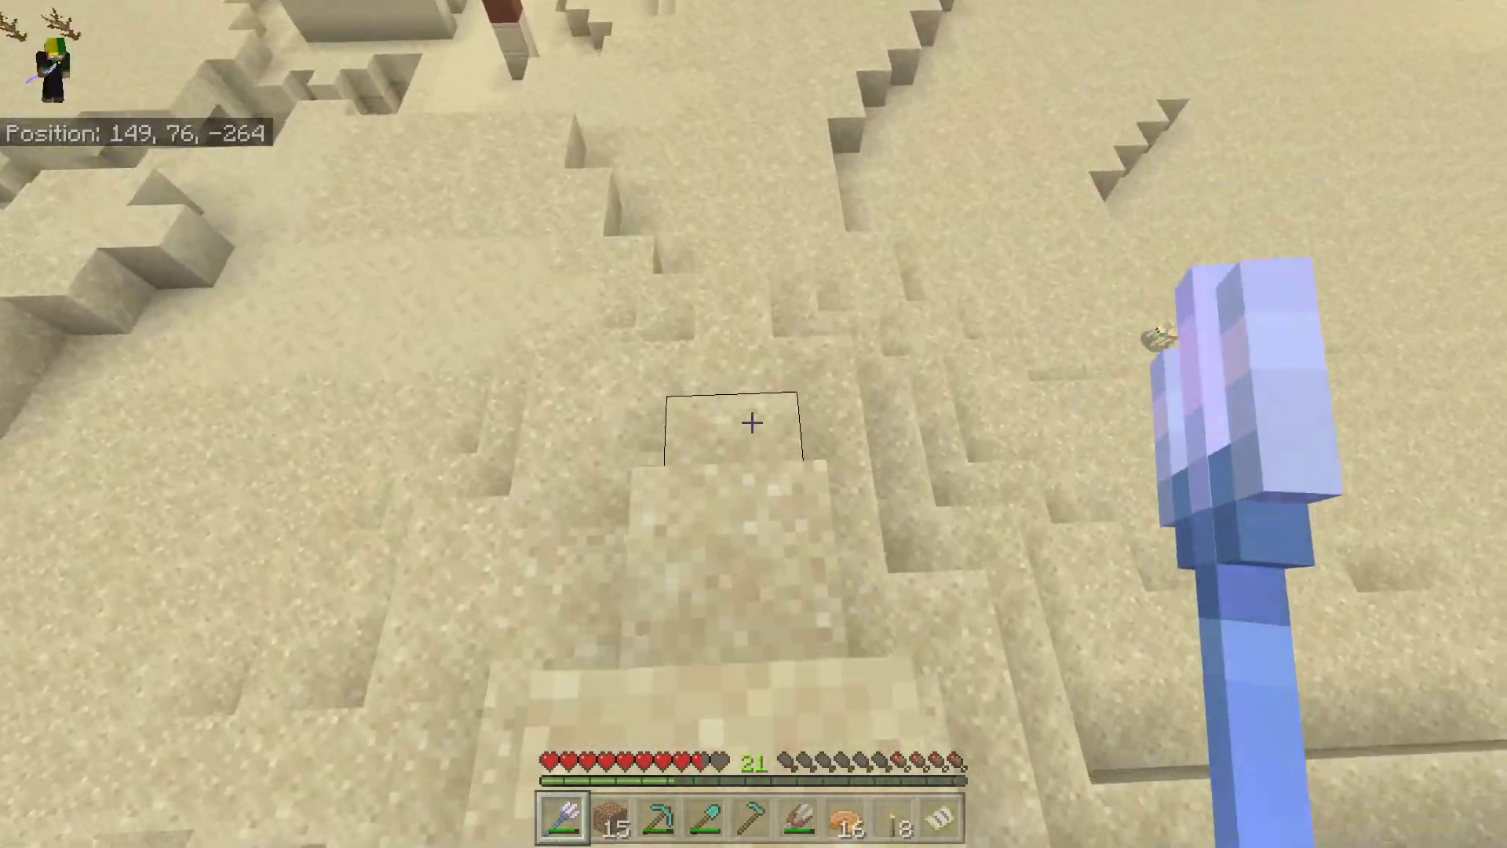
key(w)
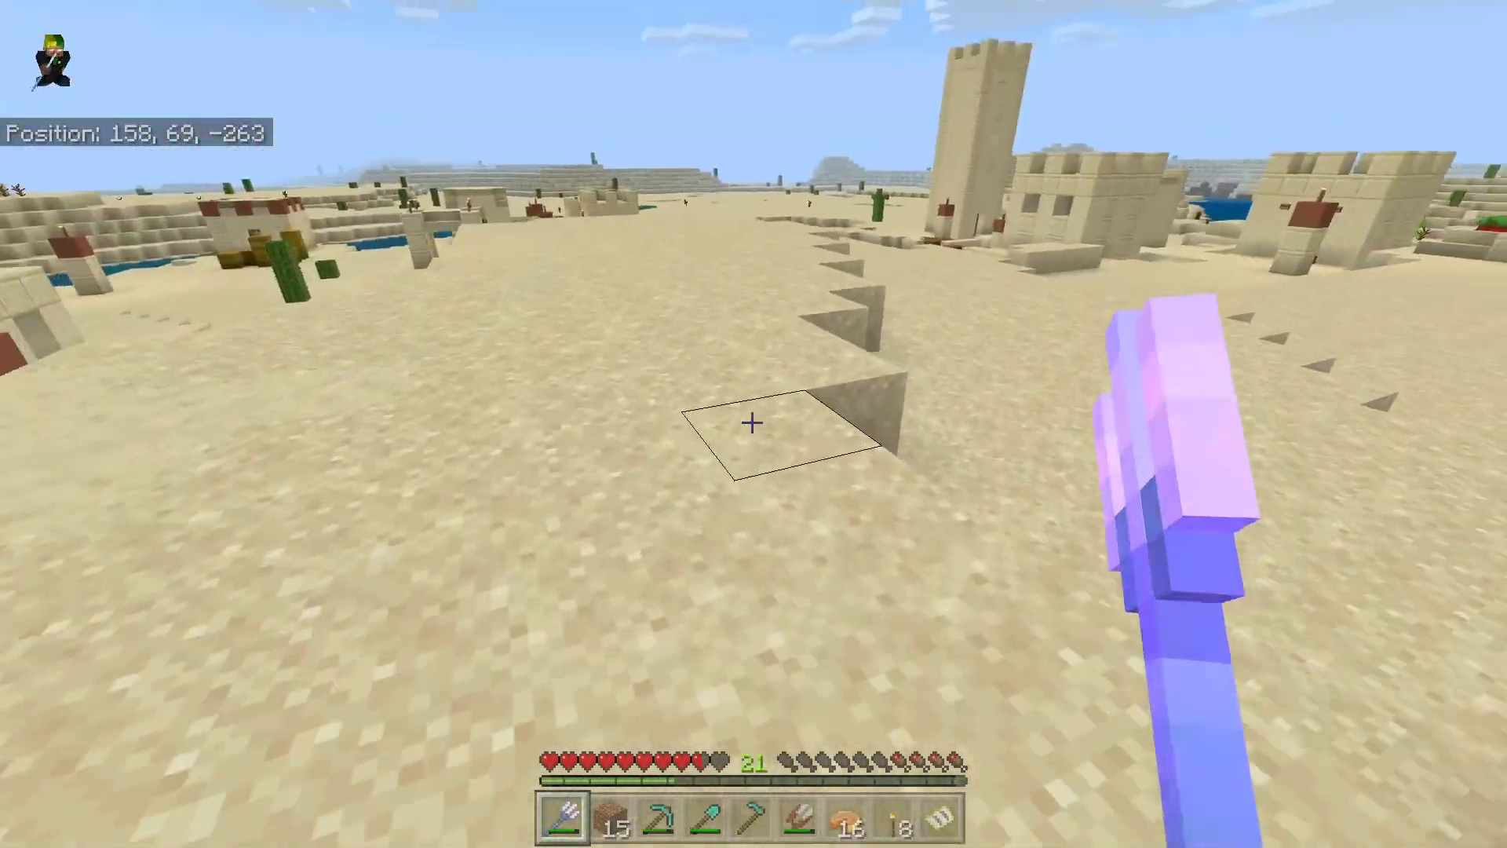
key(w)
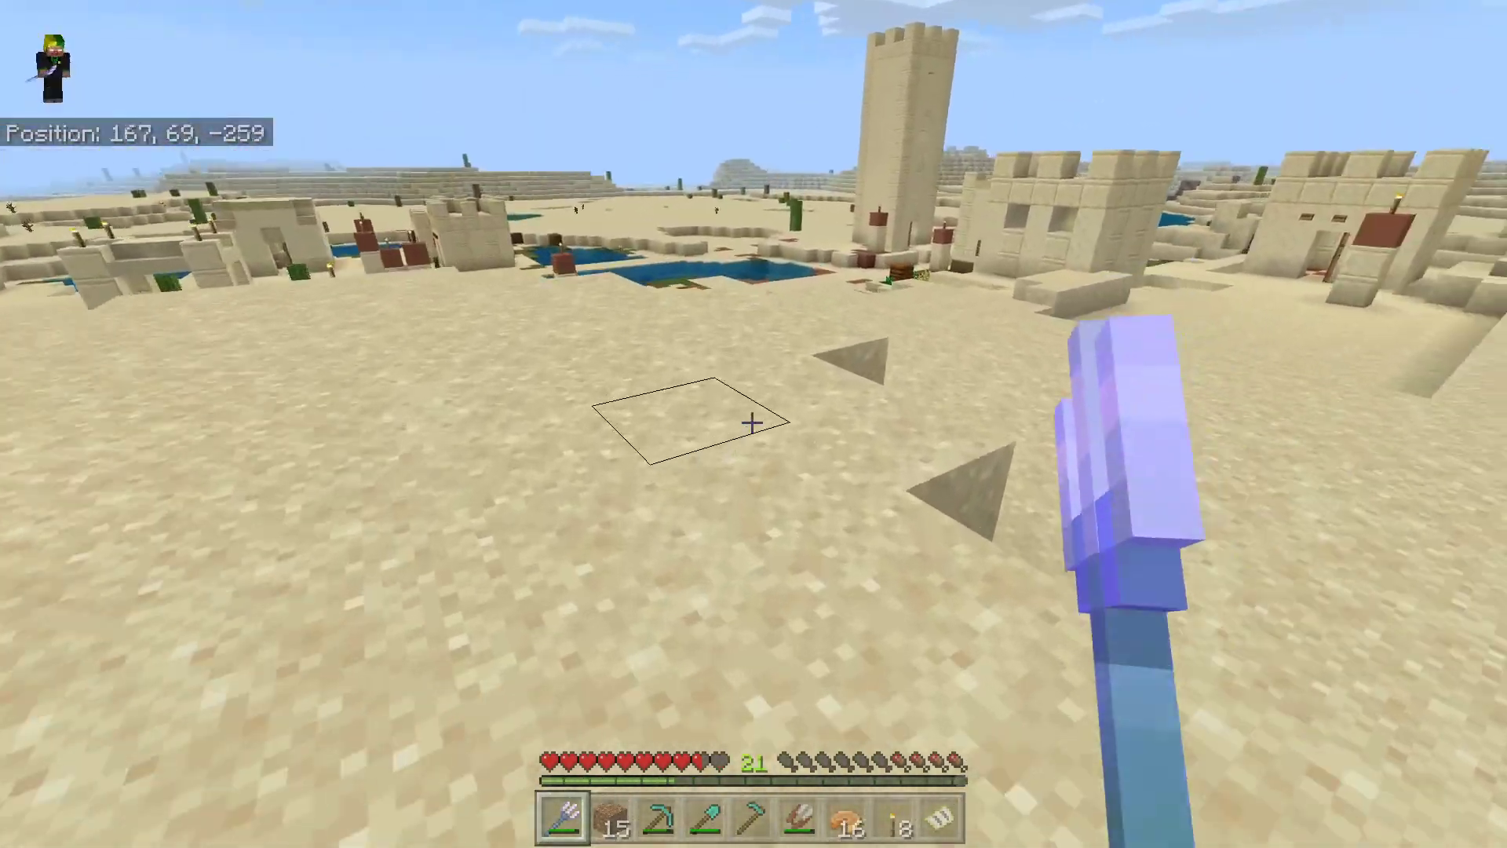
key(w)
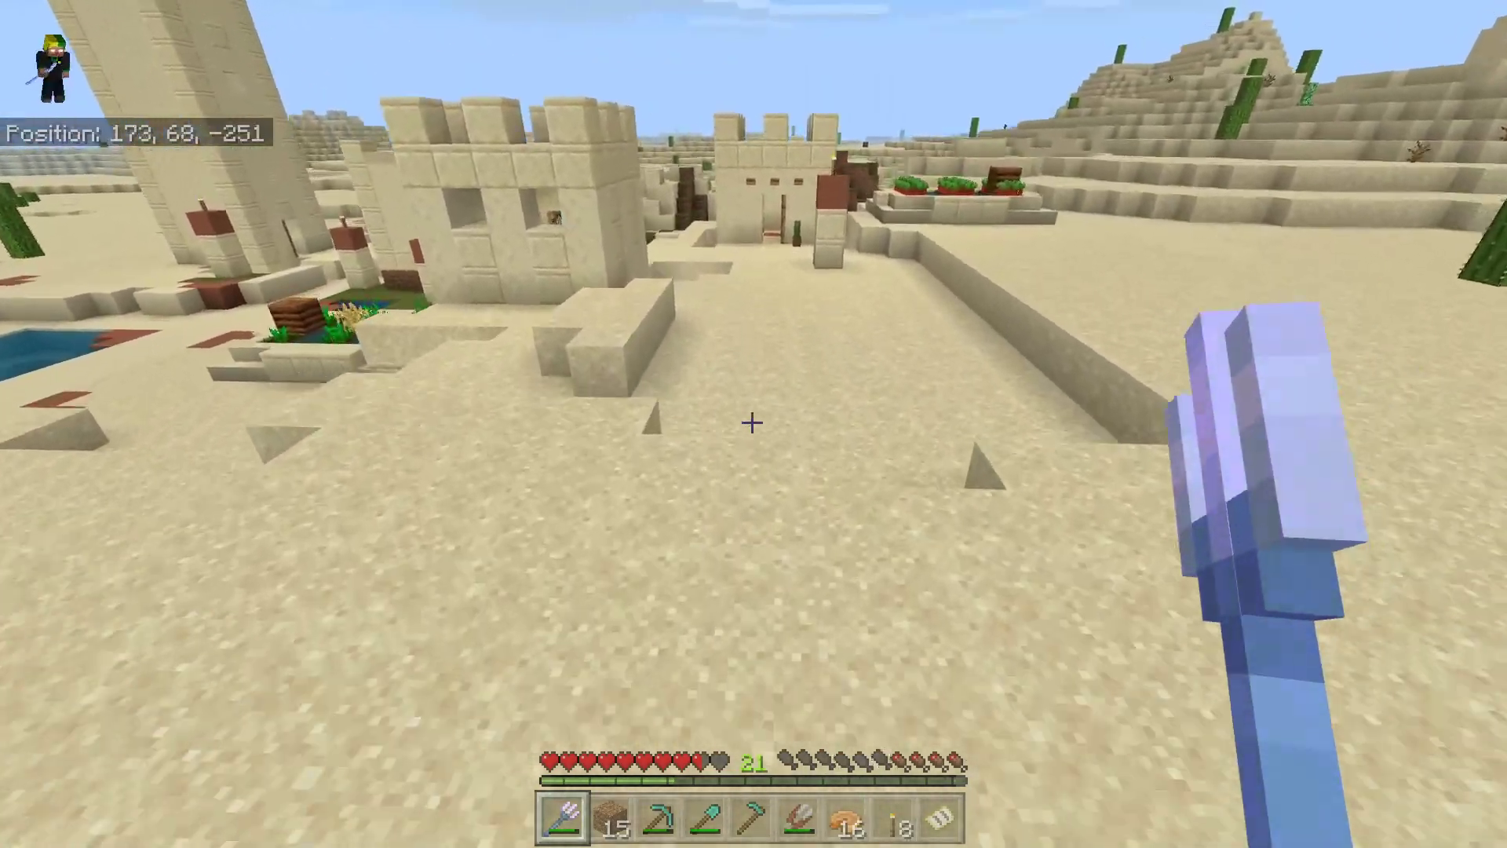
Walk past the torch-lit lamp posts and the sandstone houses to the river bank at the village edge.
key(w)
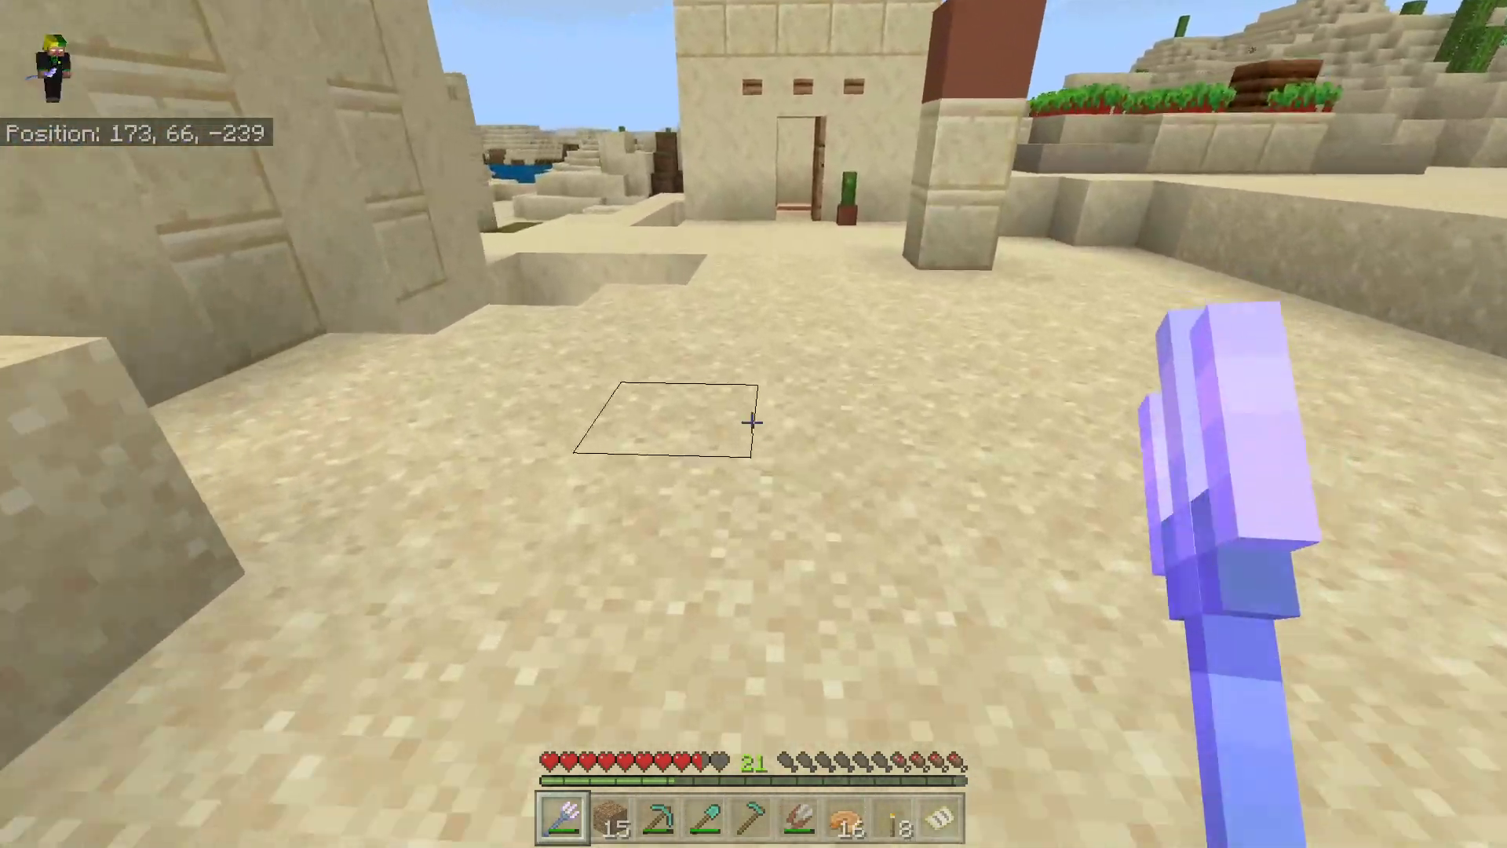
key(w)
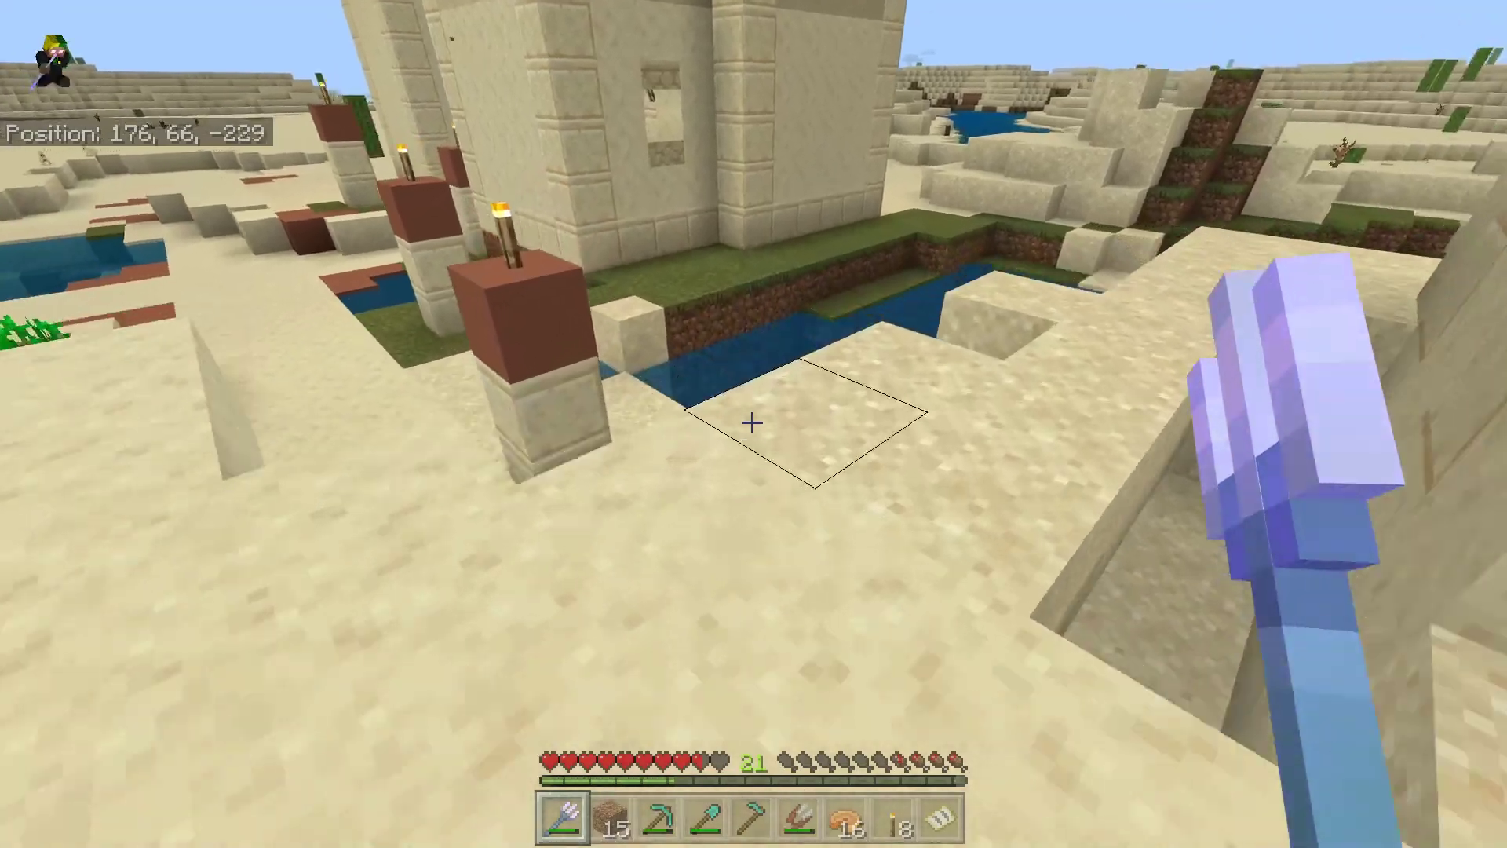
key(w)
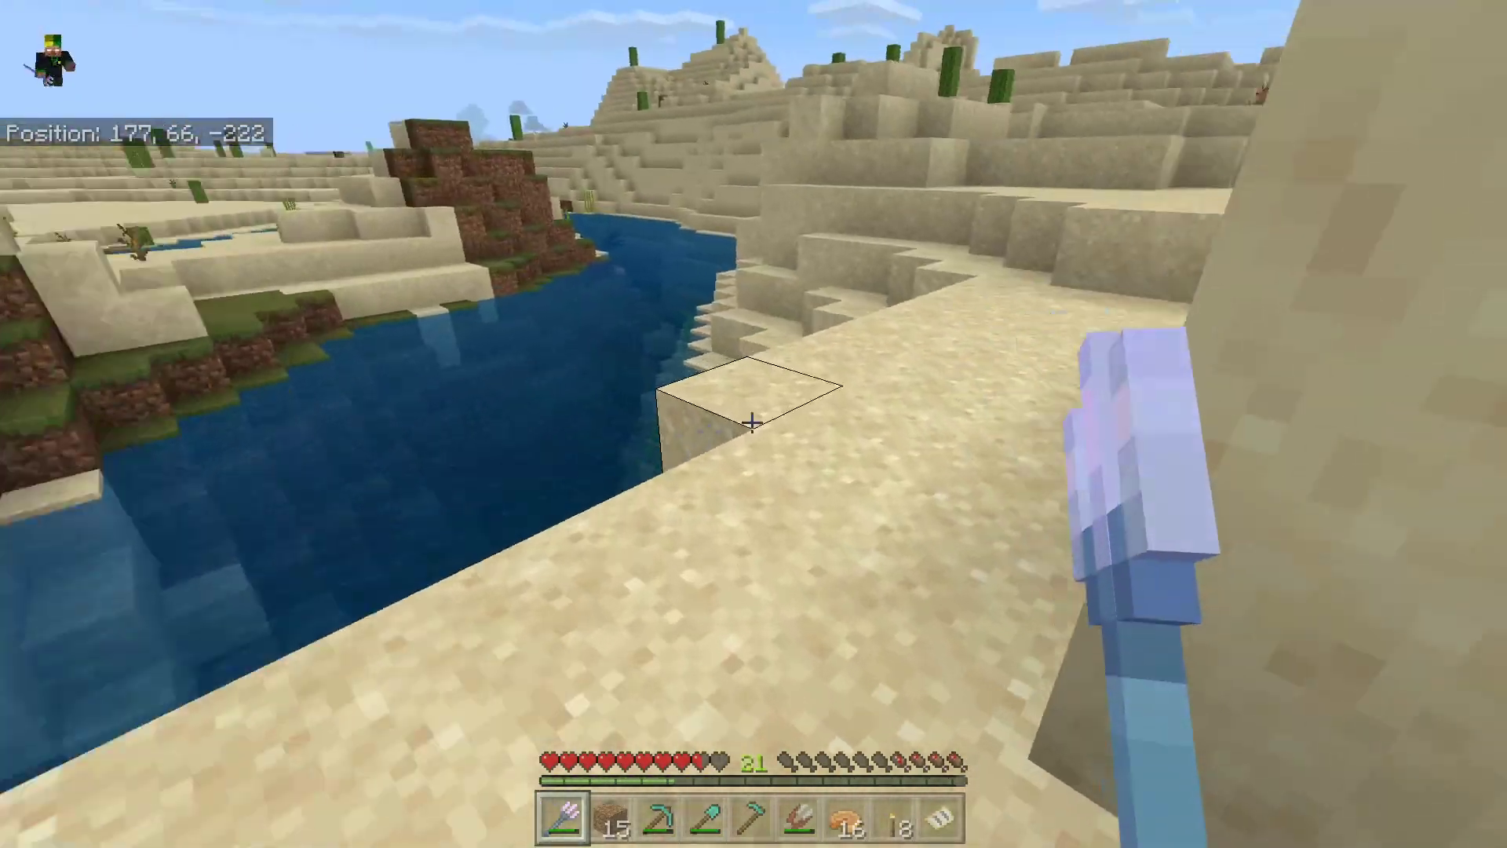
Leave the river bank and climb the sand terraces past the cacti and dead bushes to the dune top.
key(w)
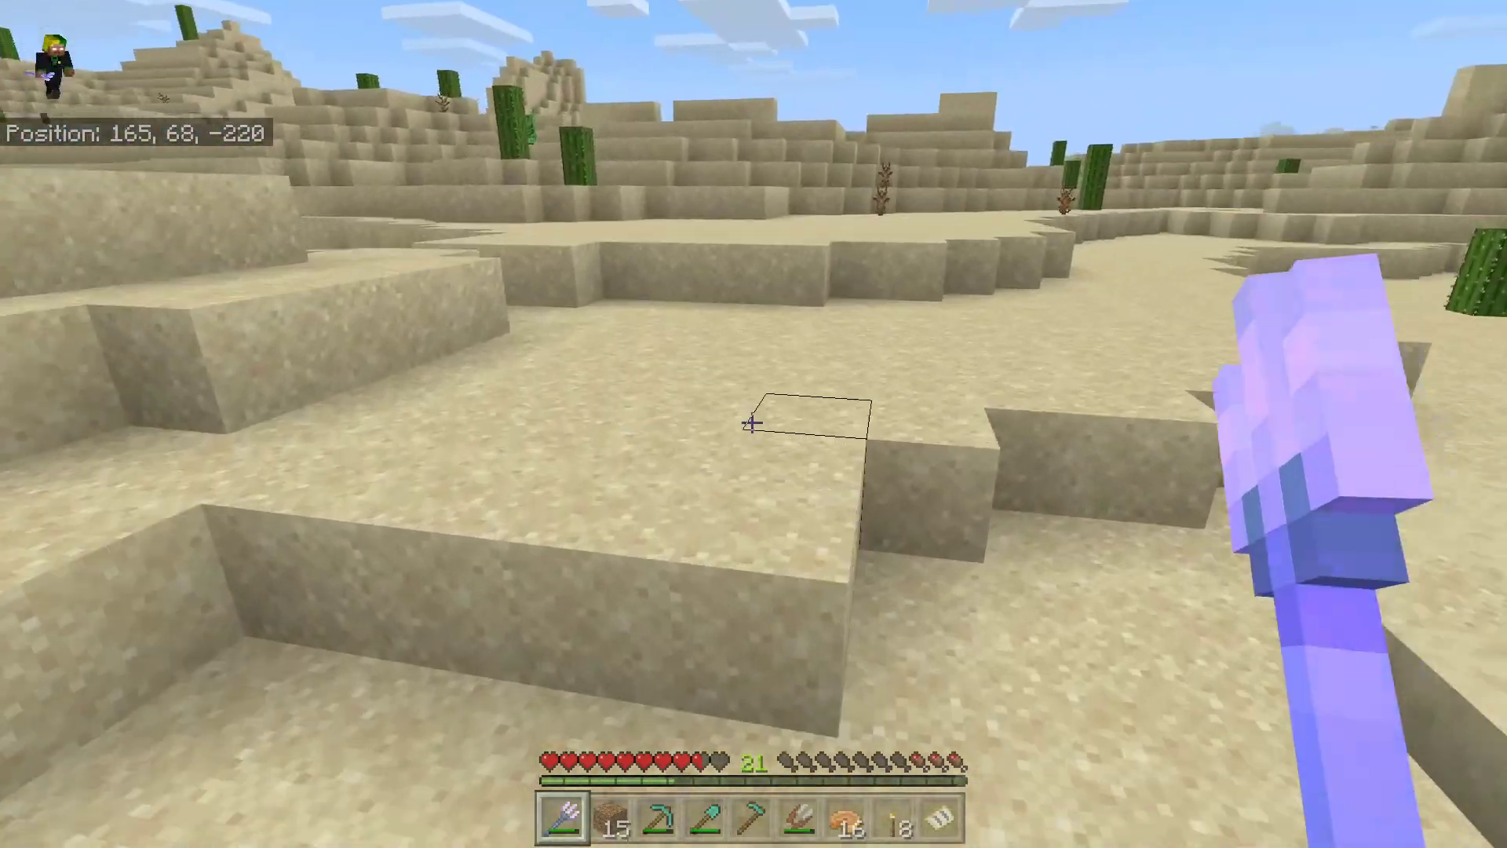
key(w)
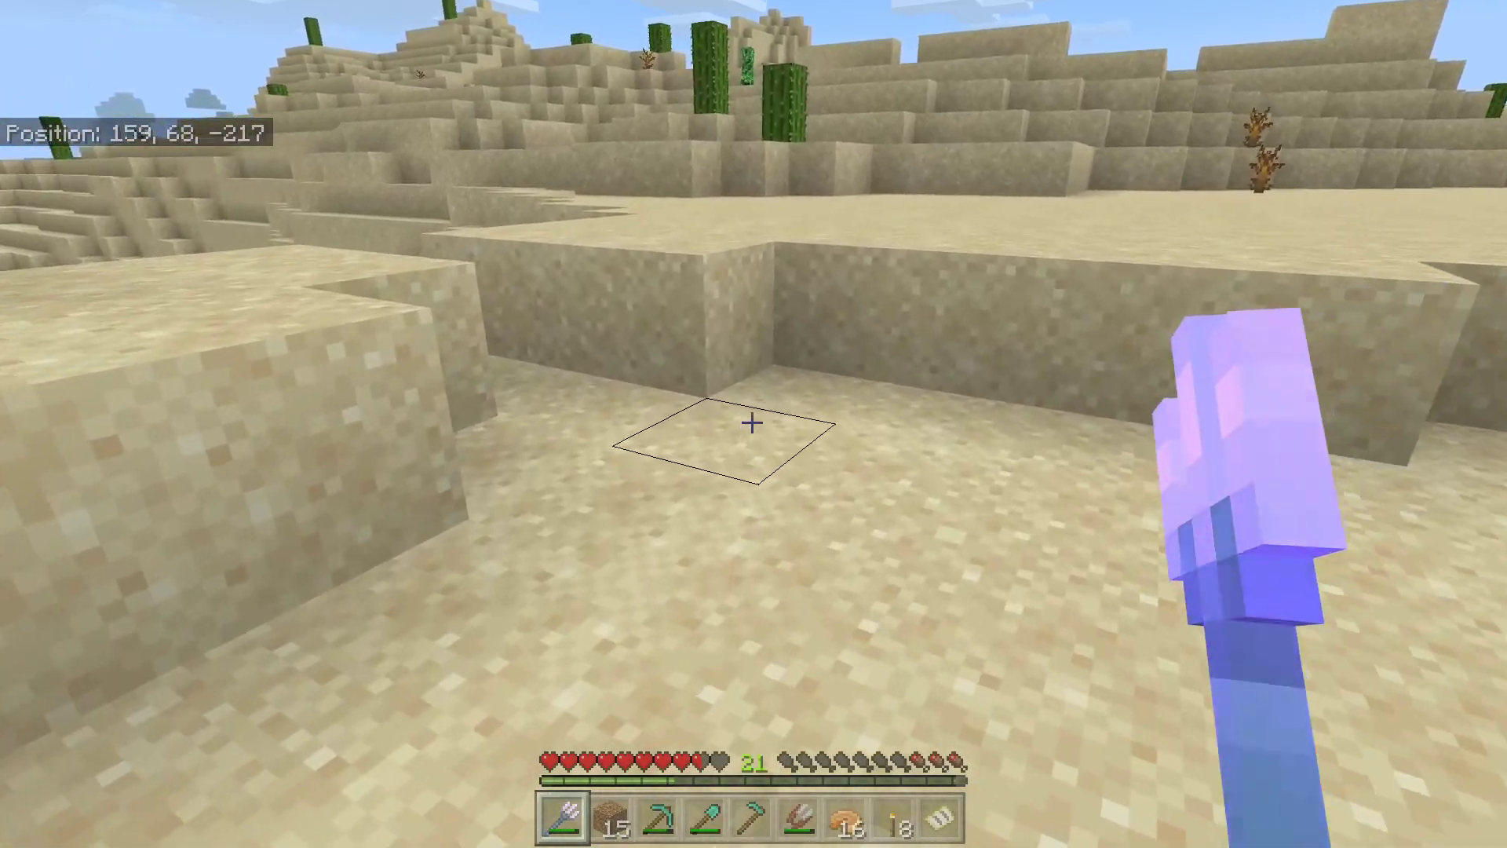
key(w)
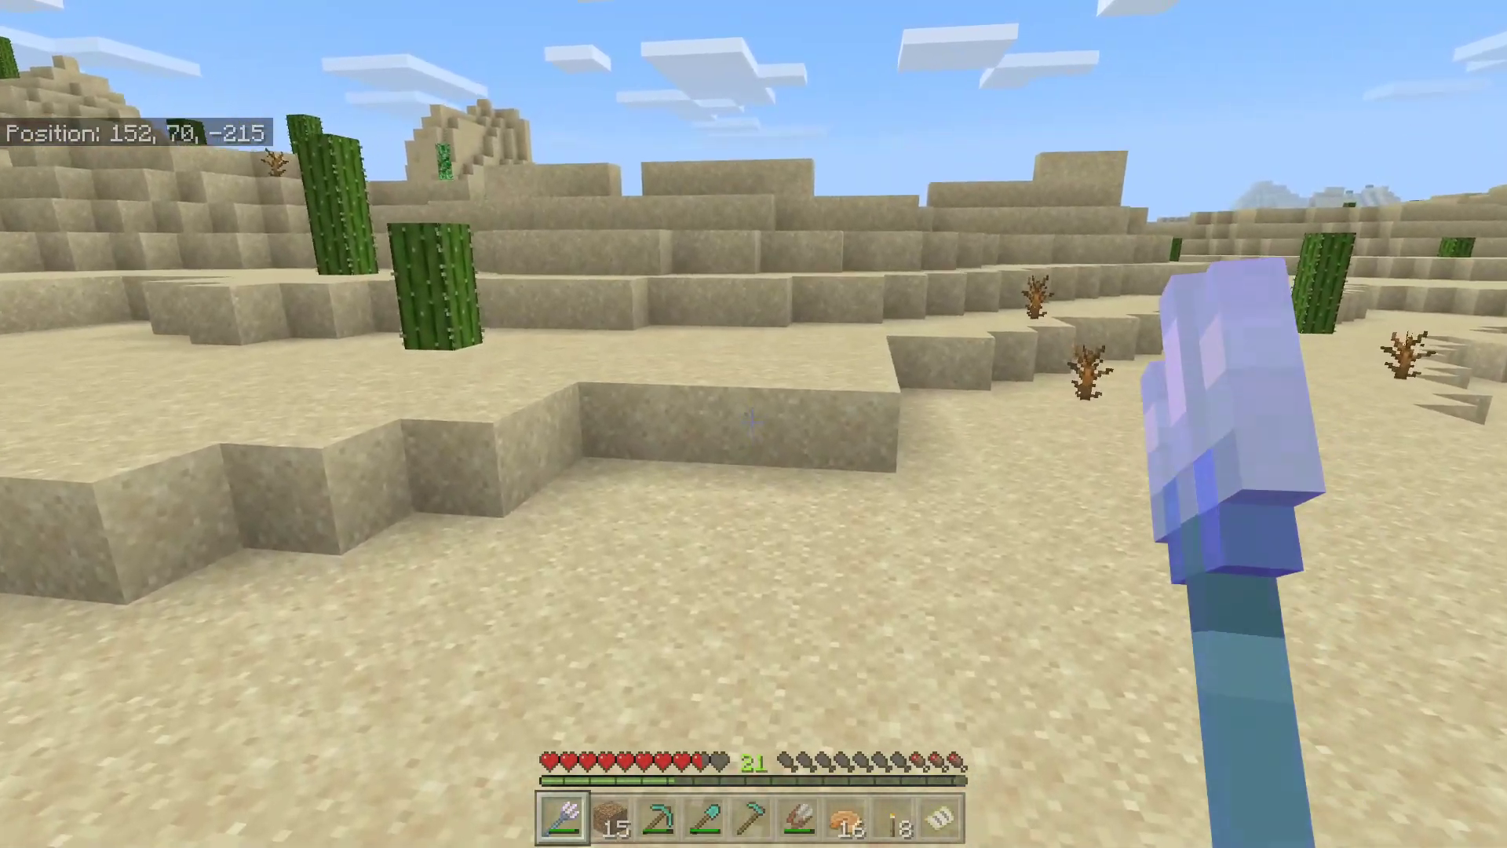
key(w)
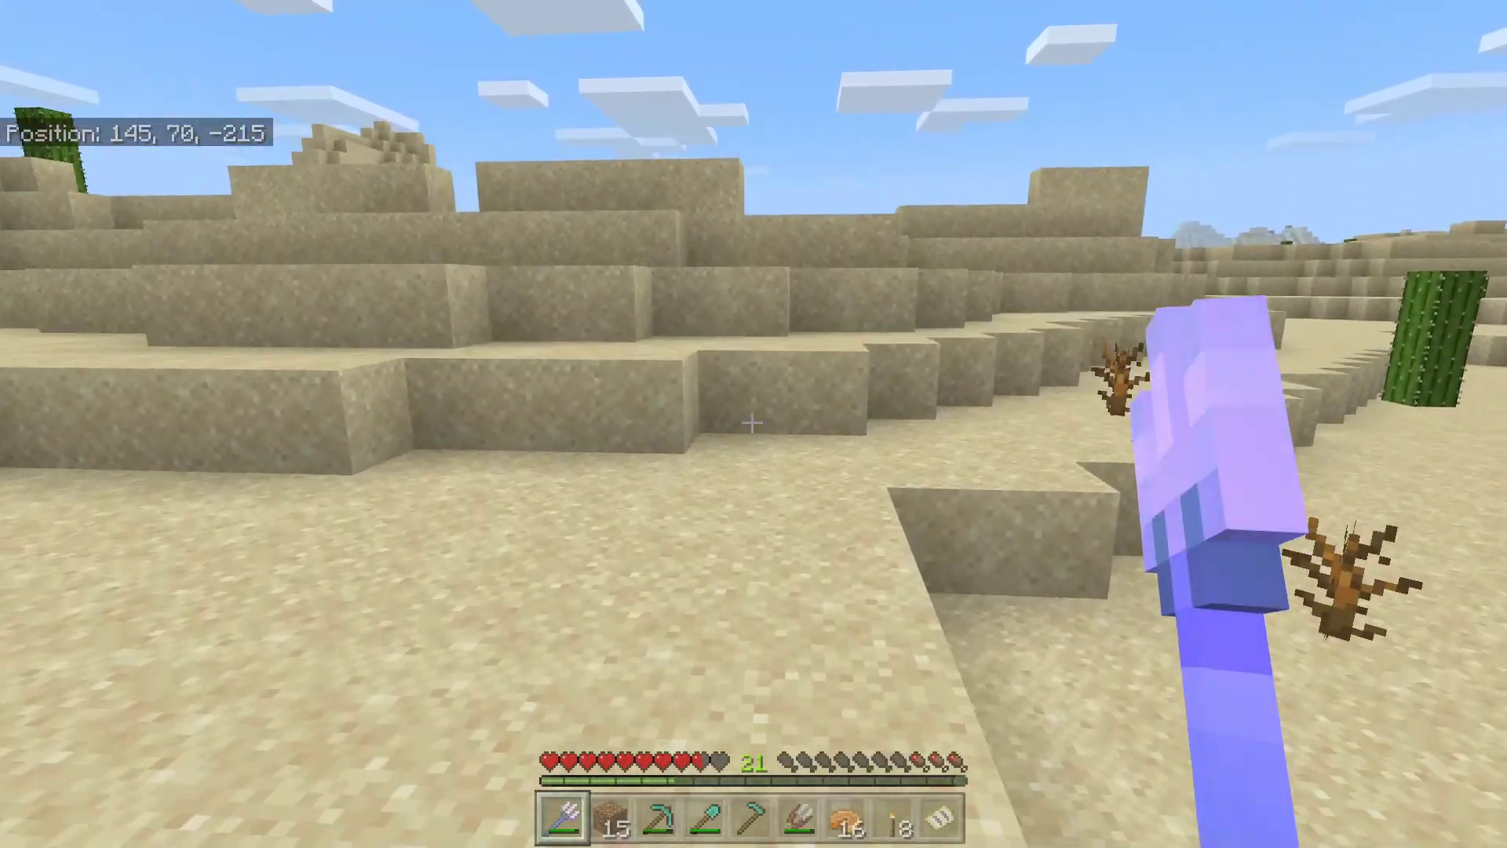
key(w)
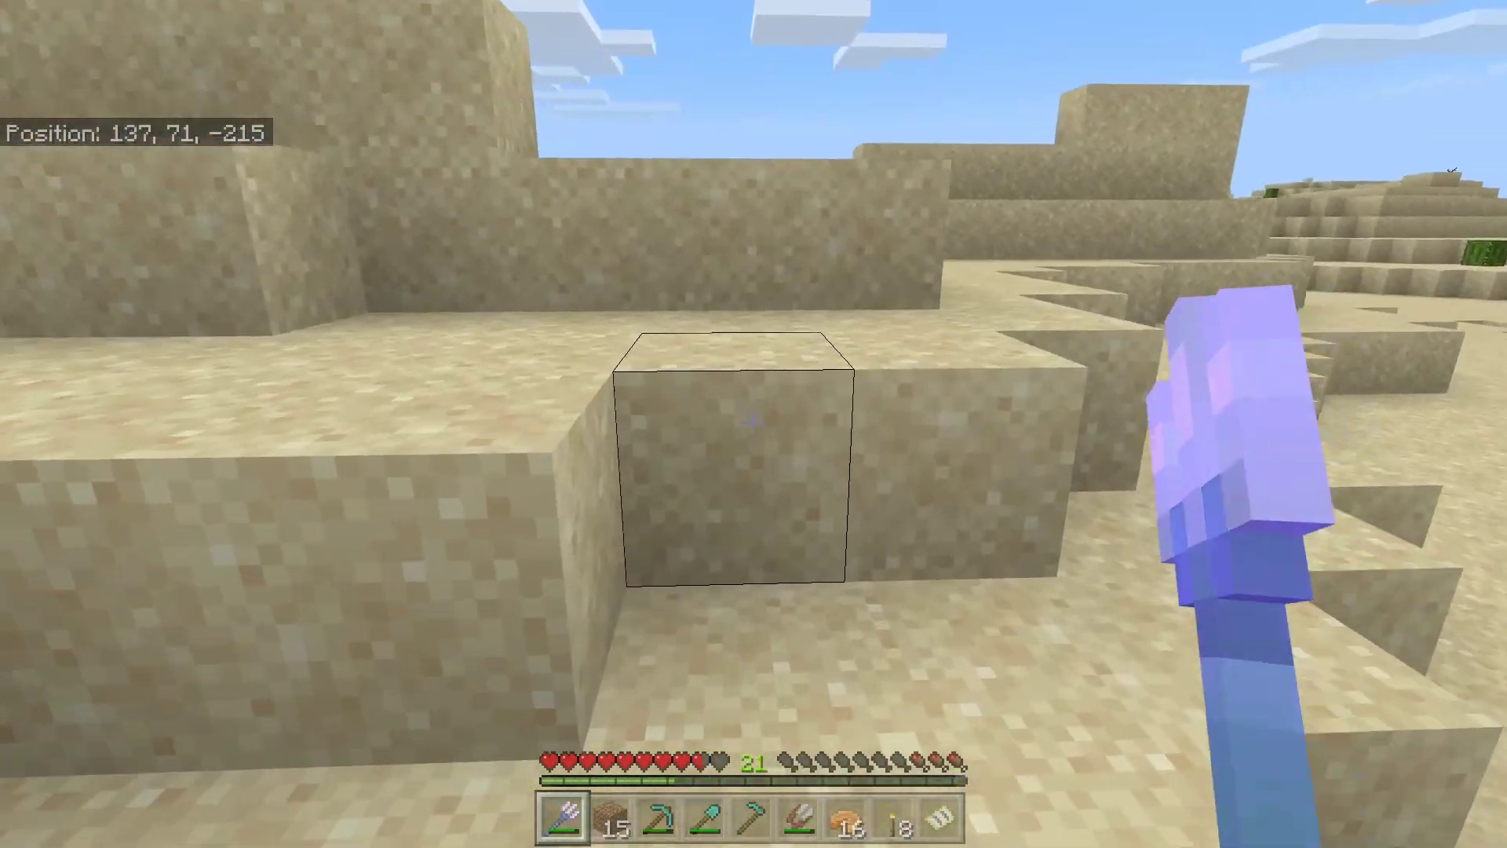
key(w)
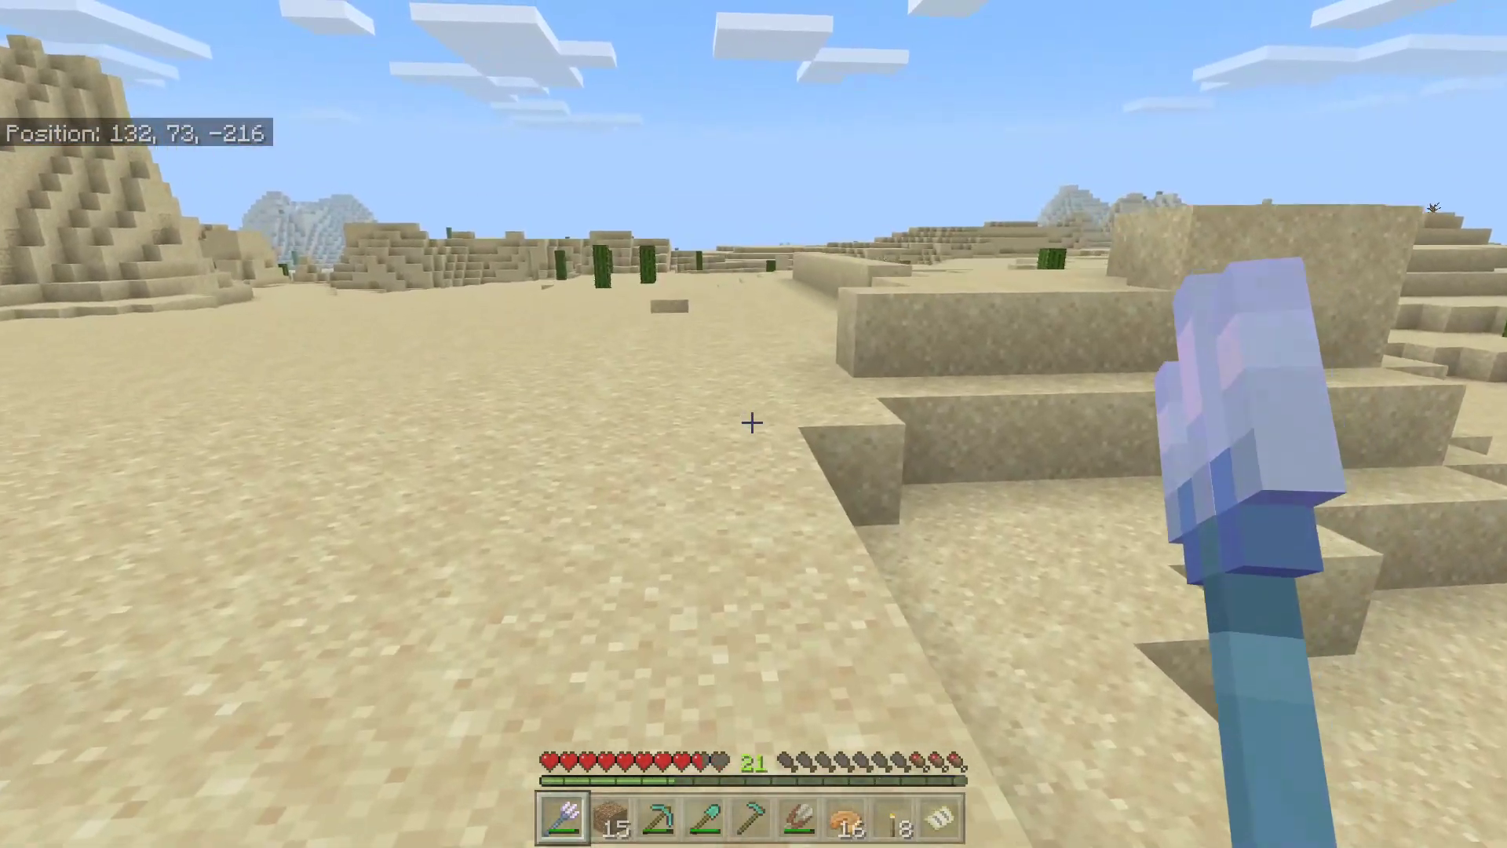
key(w)
key(w)
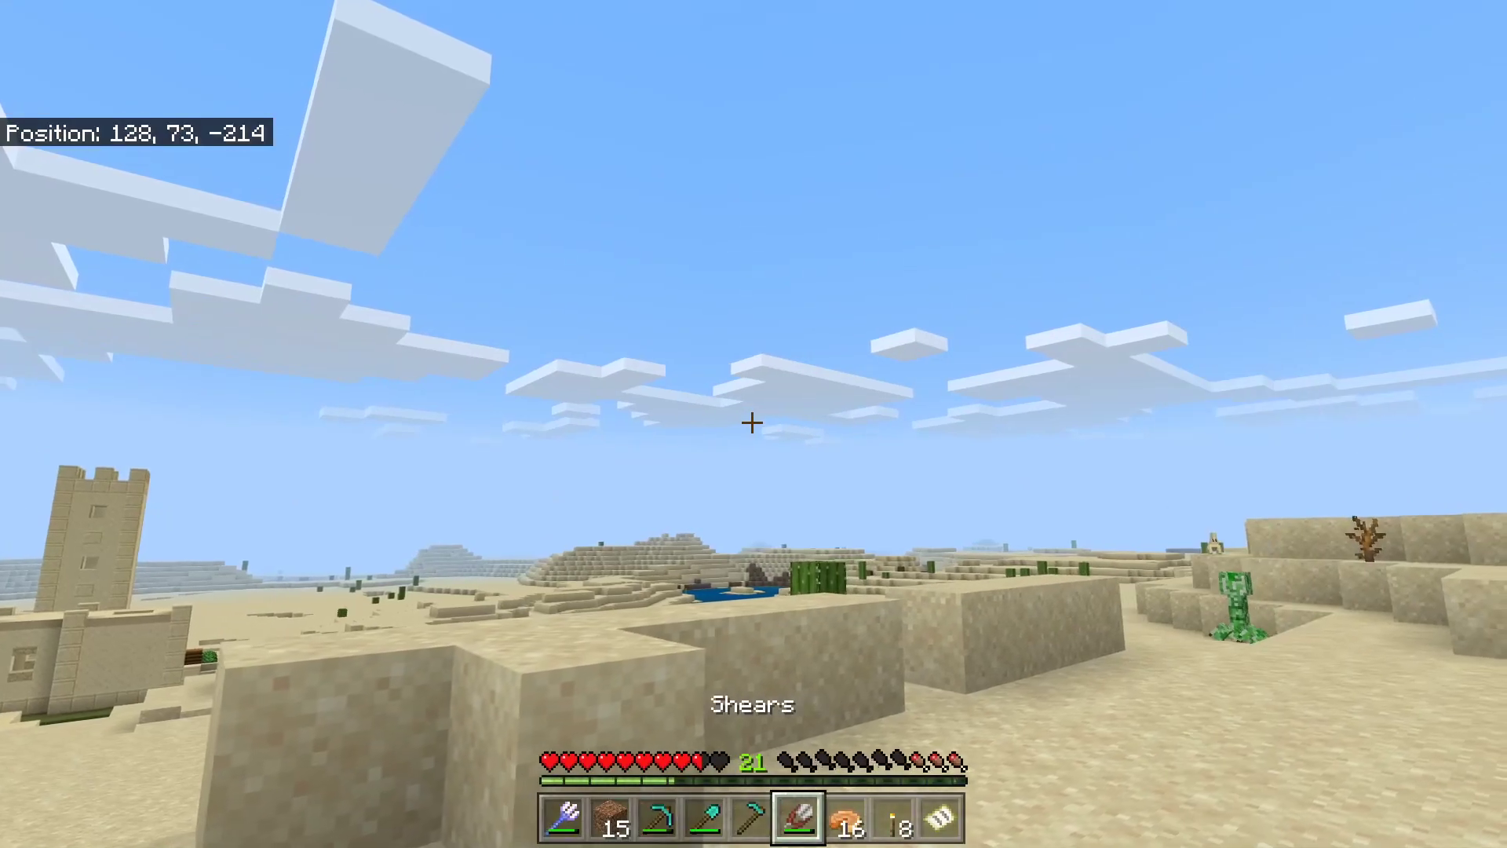
Equip the pumpkin pie and eat two pieces on the dune top.
scroll(752, 422, down, 1)
right_click(752, 423)
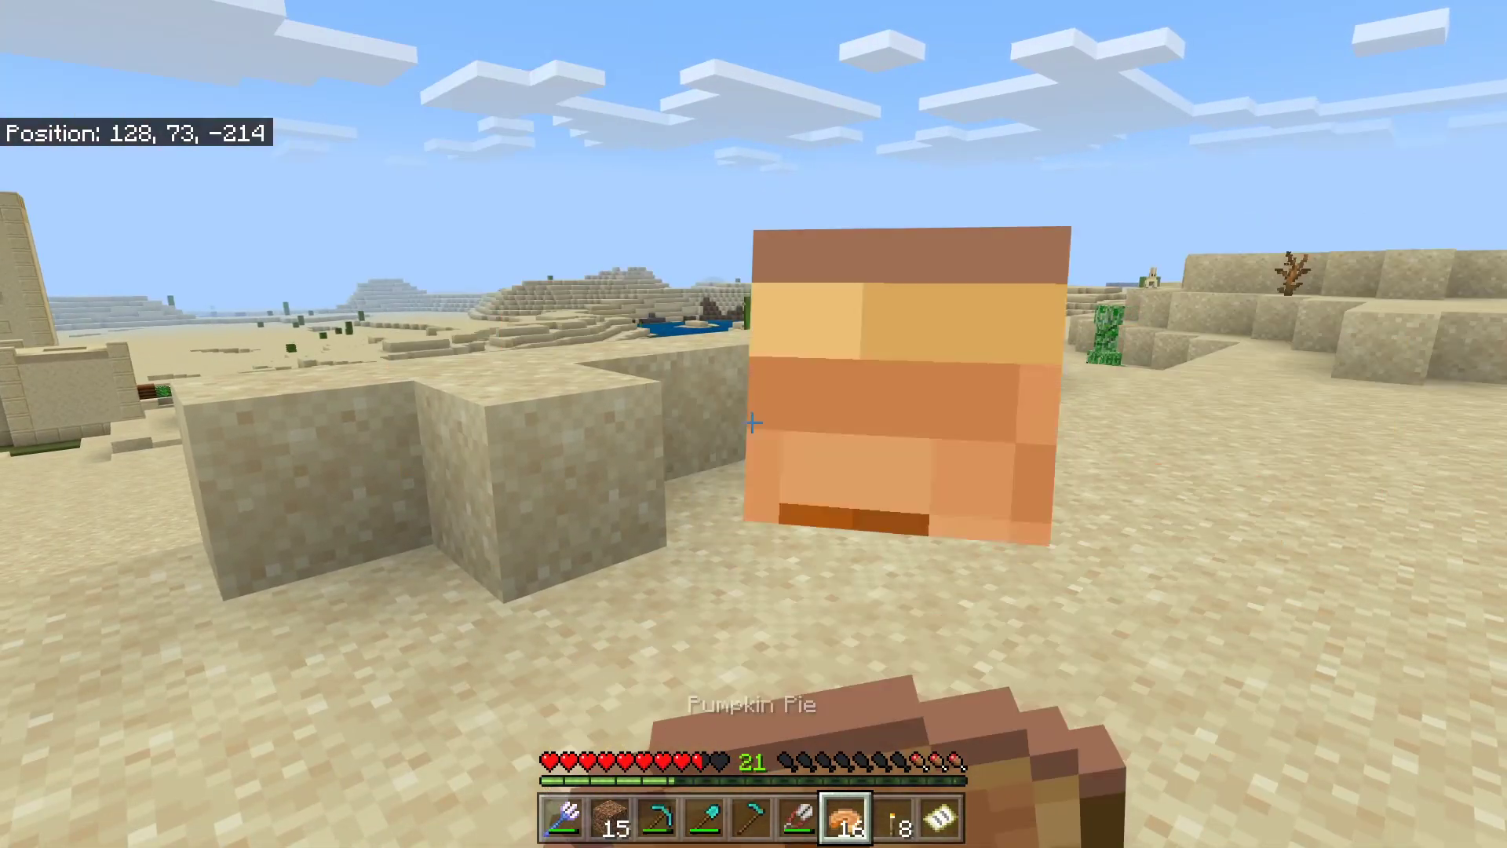
right_click(752, 422)
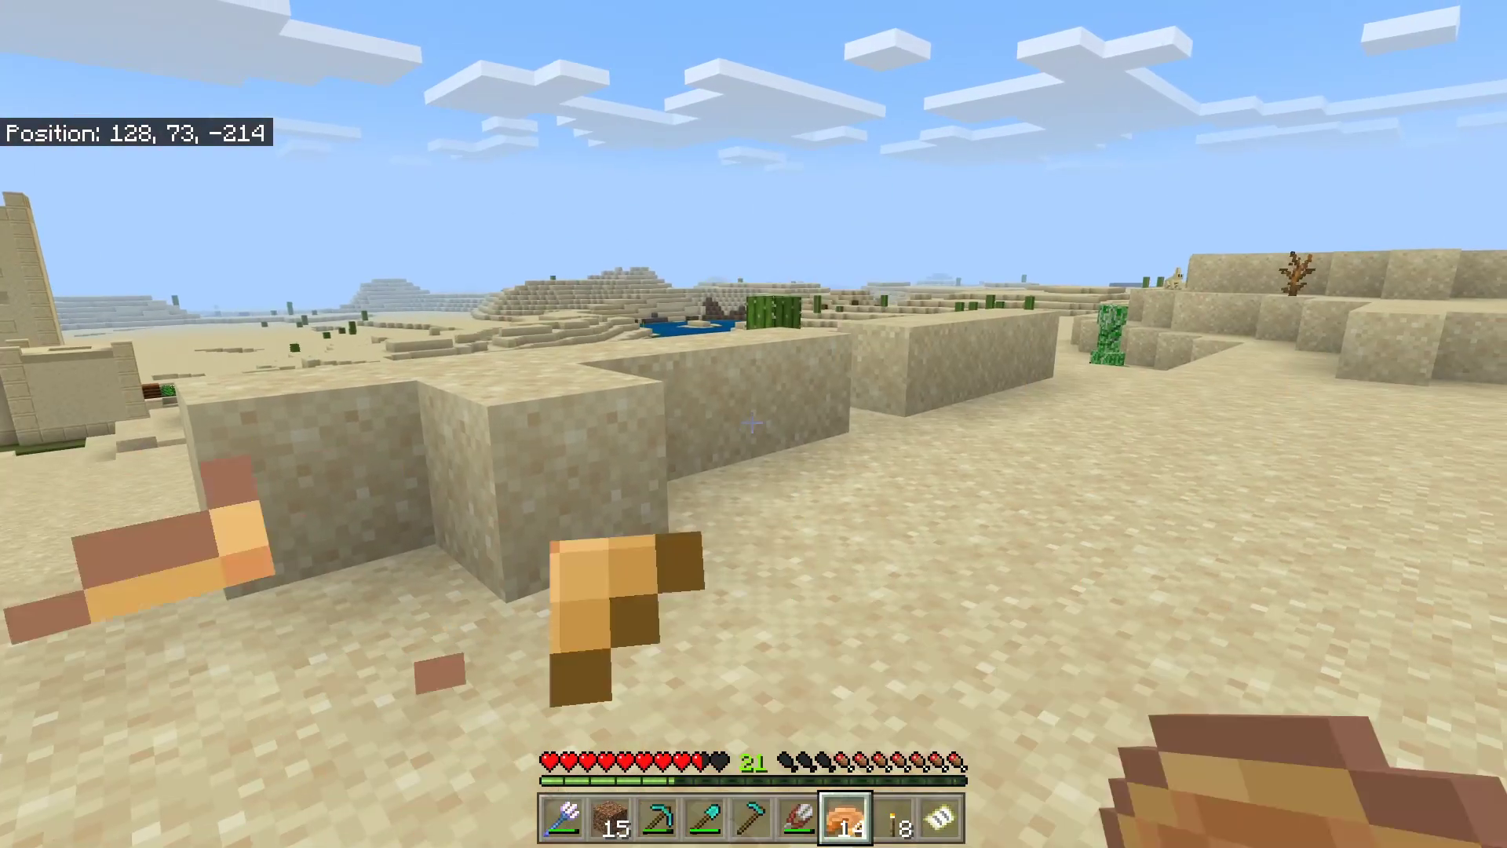
Descend from the dune and run back past the raised crop bed to the sand ledge beside the village lamp posts.
key(s)
key(w)
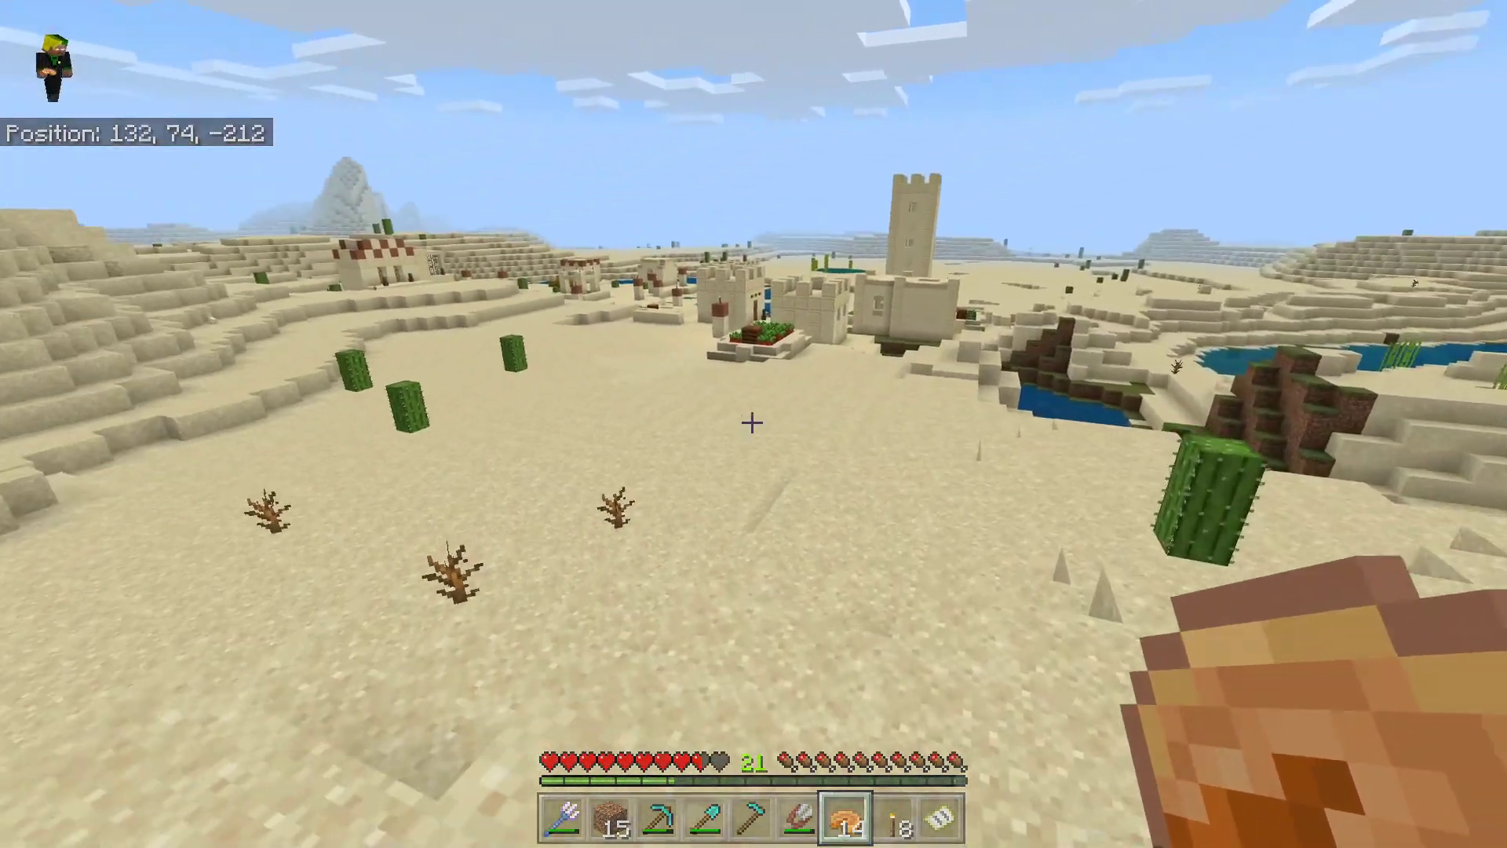
key(w)
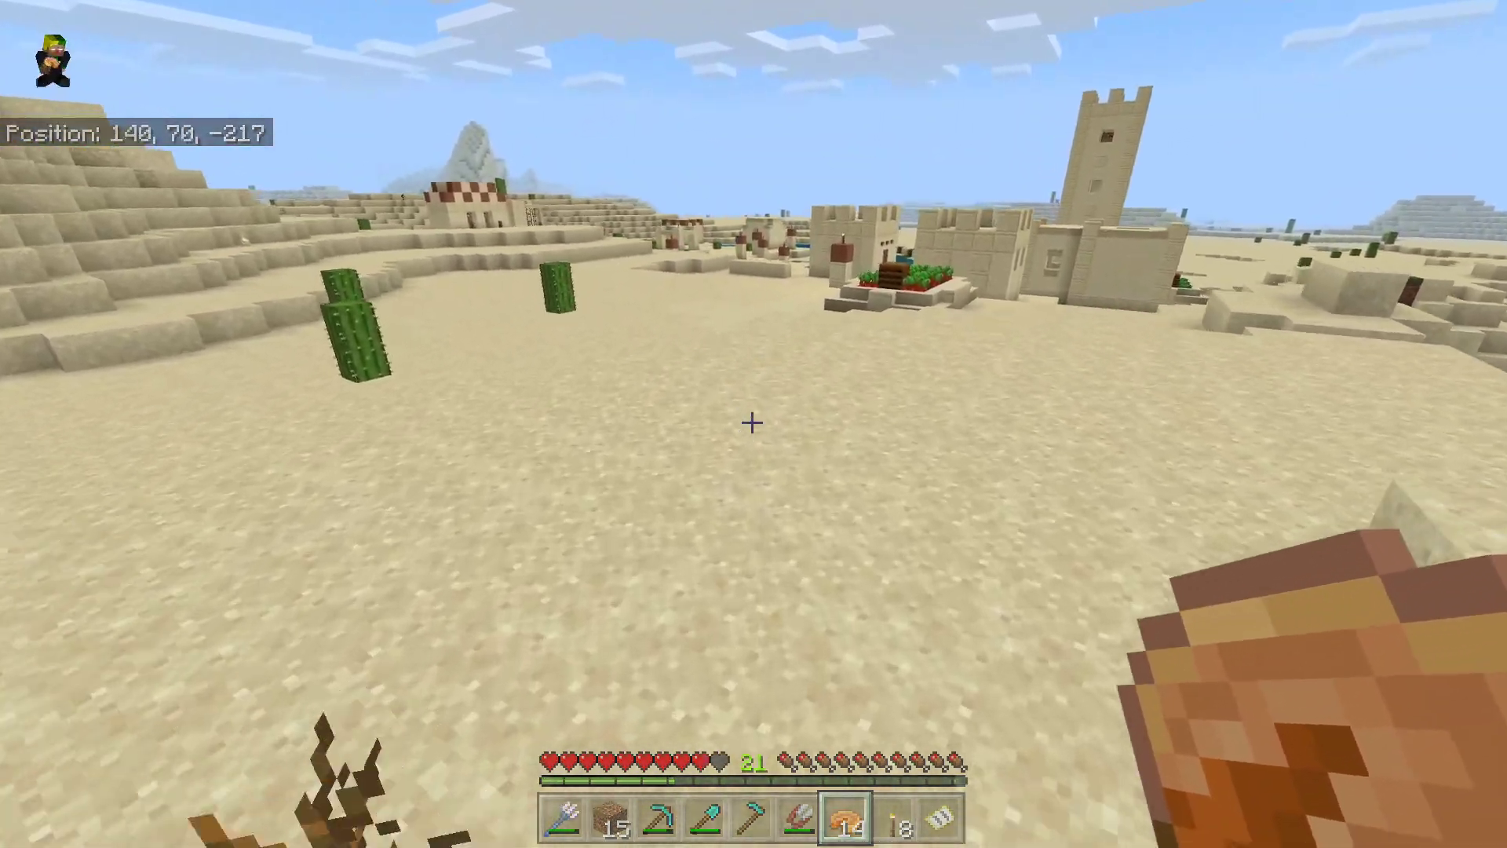
key(w)
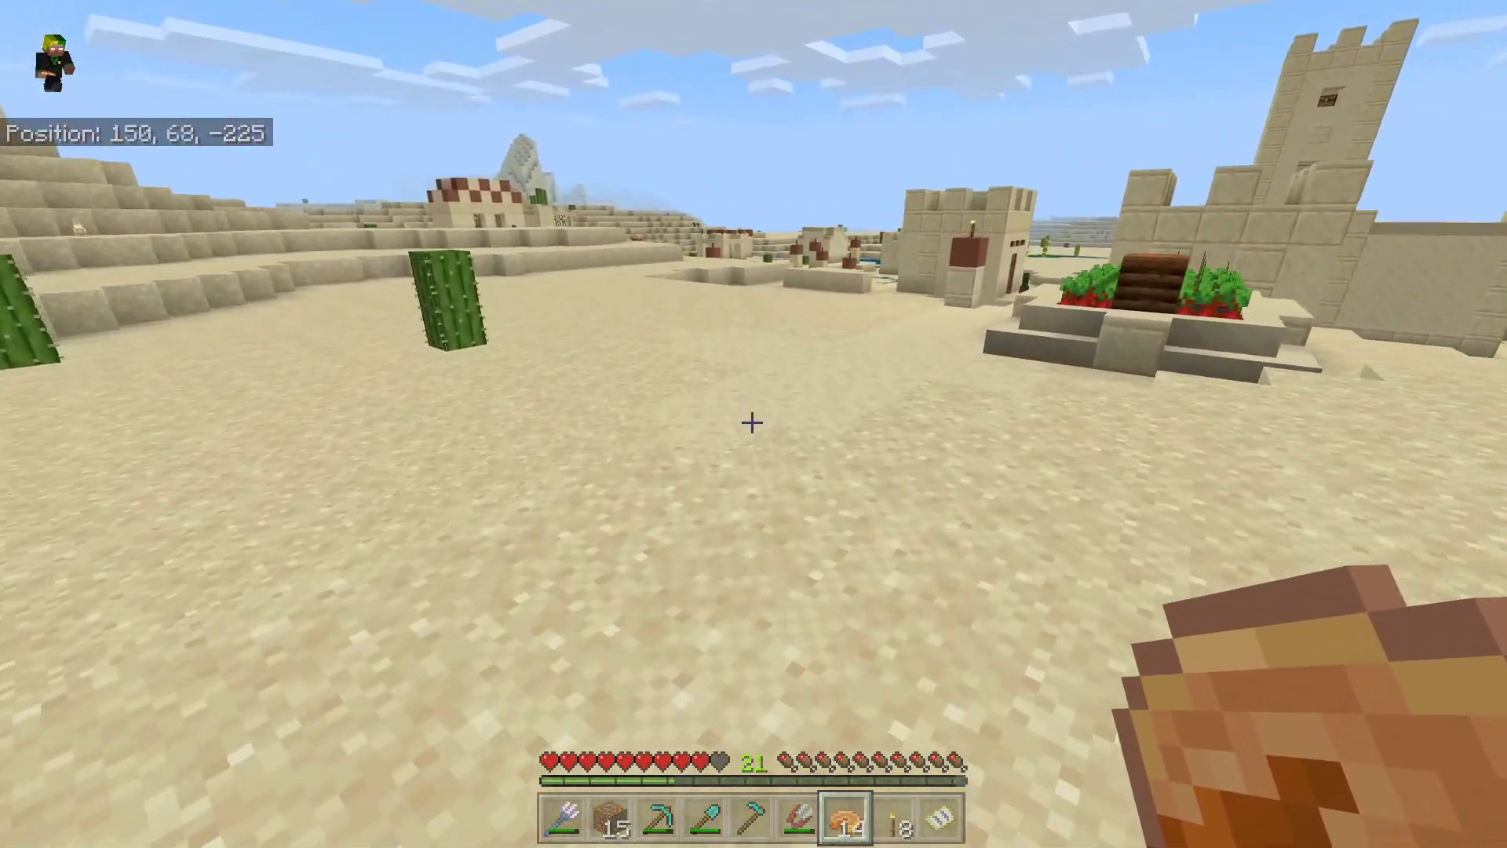
key(w)
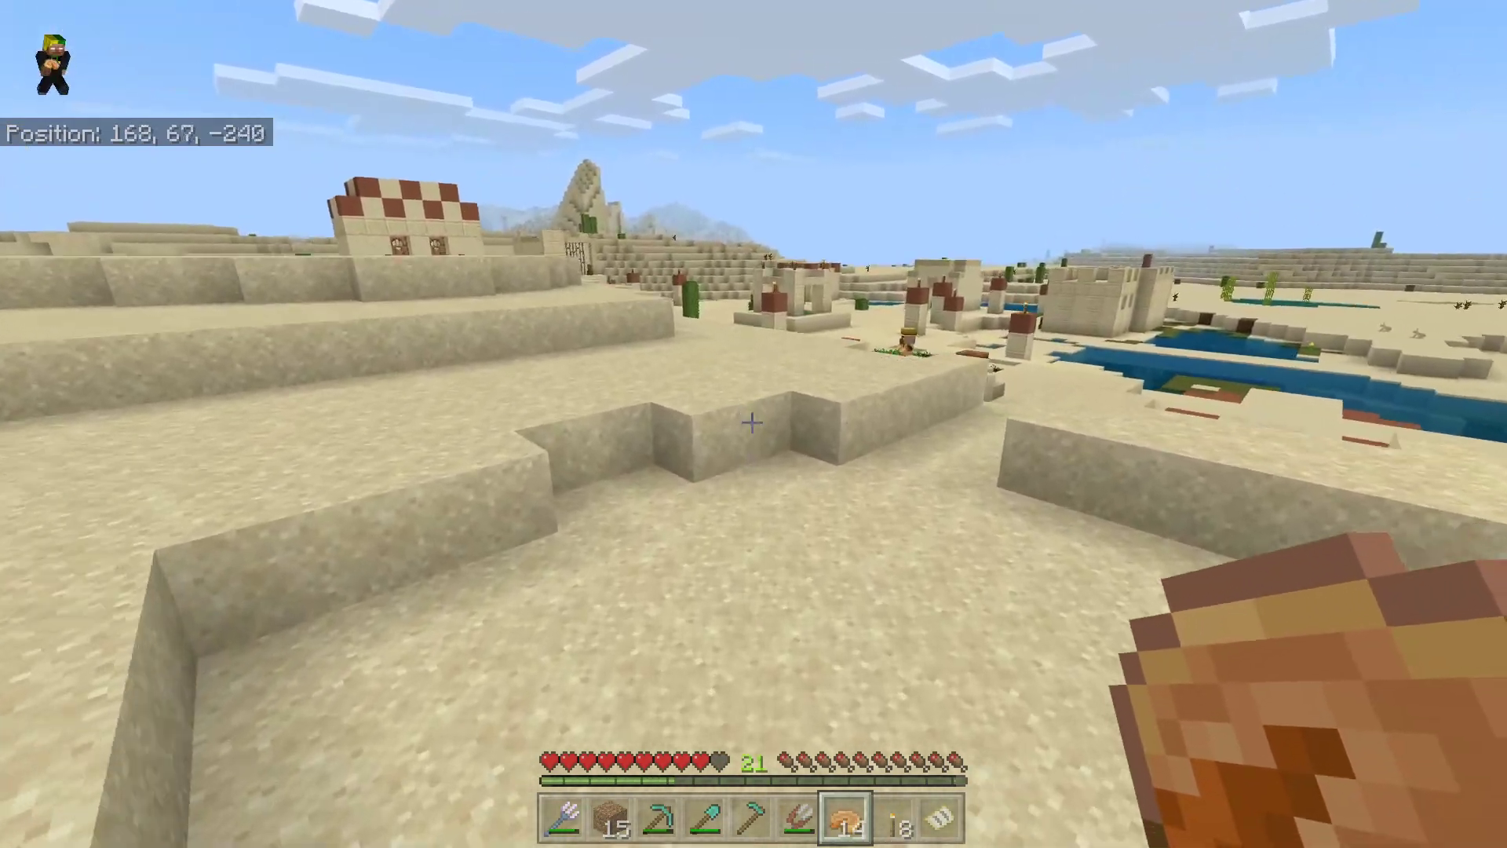
key(w)
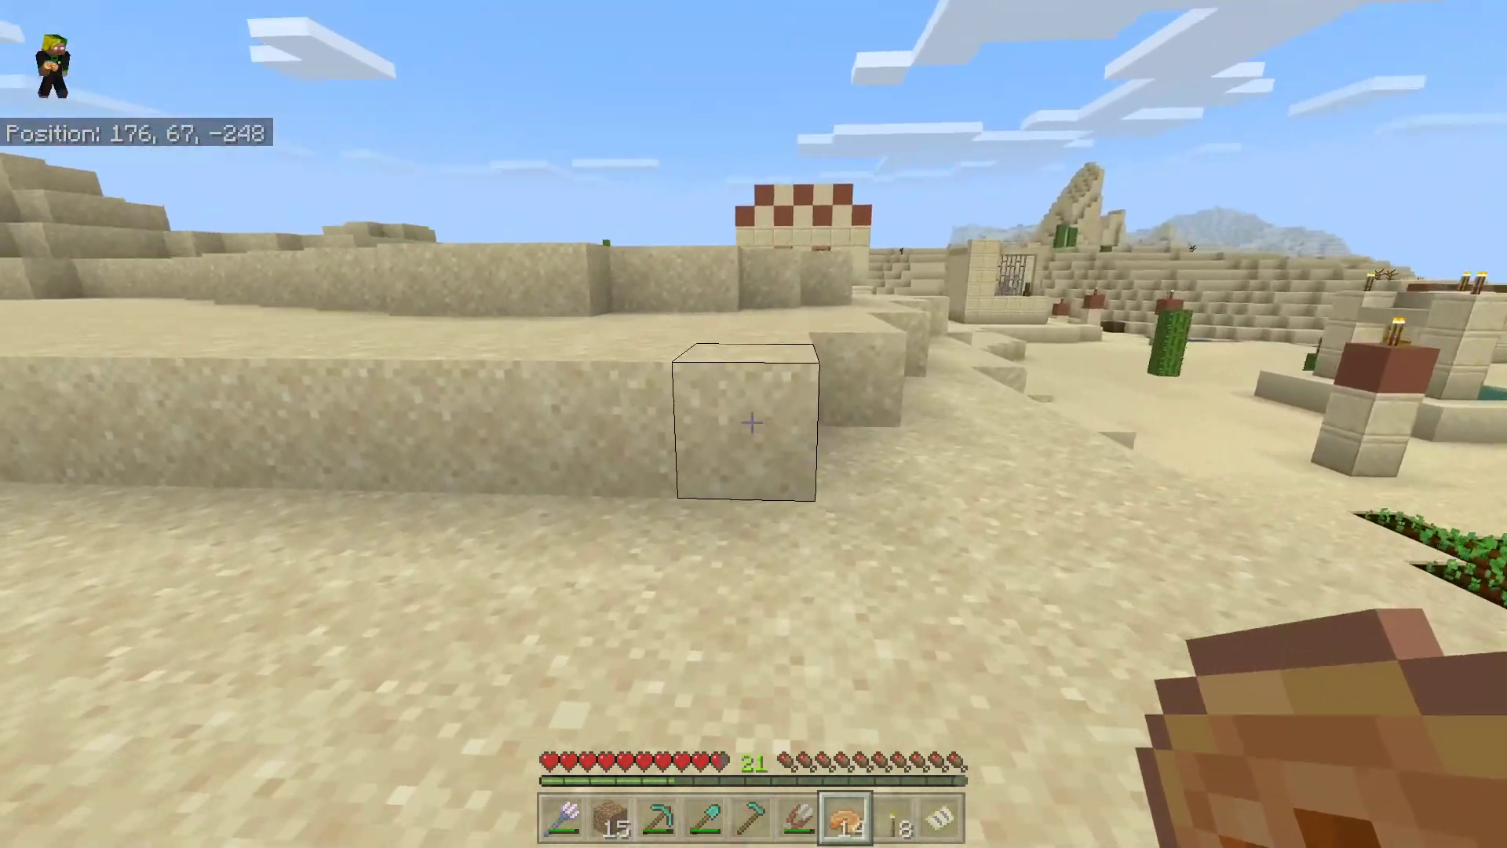
Climb from the village ledge over the sand terraces and follow the large dune's sandstone face to its far end.
key(w)
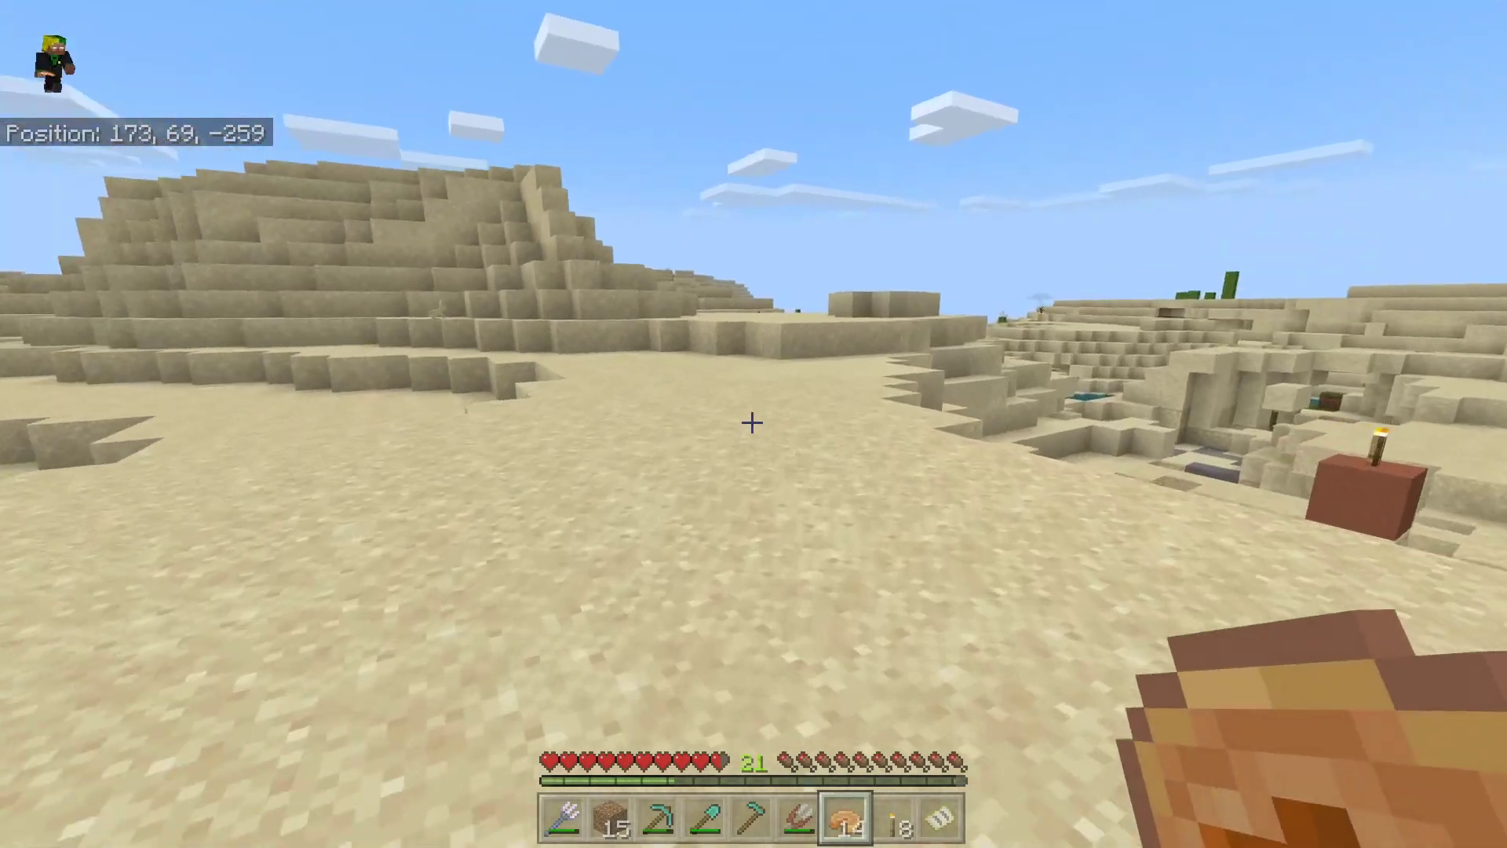
key(w)
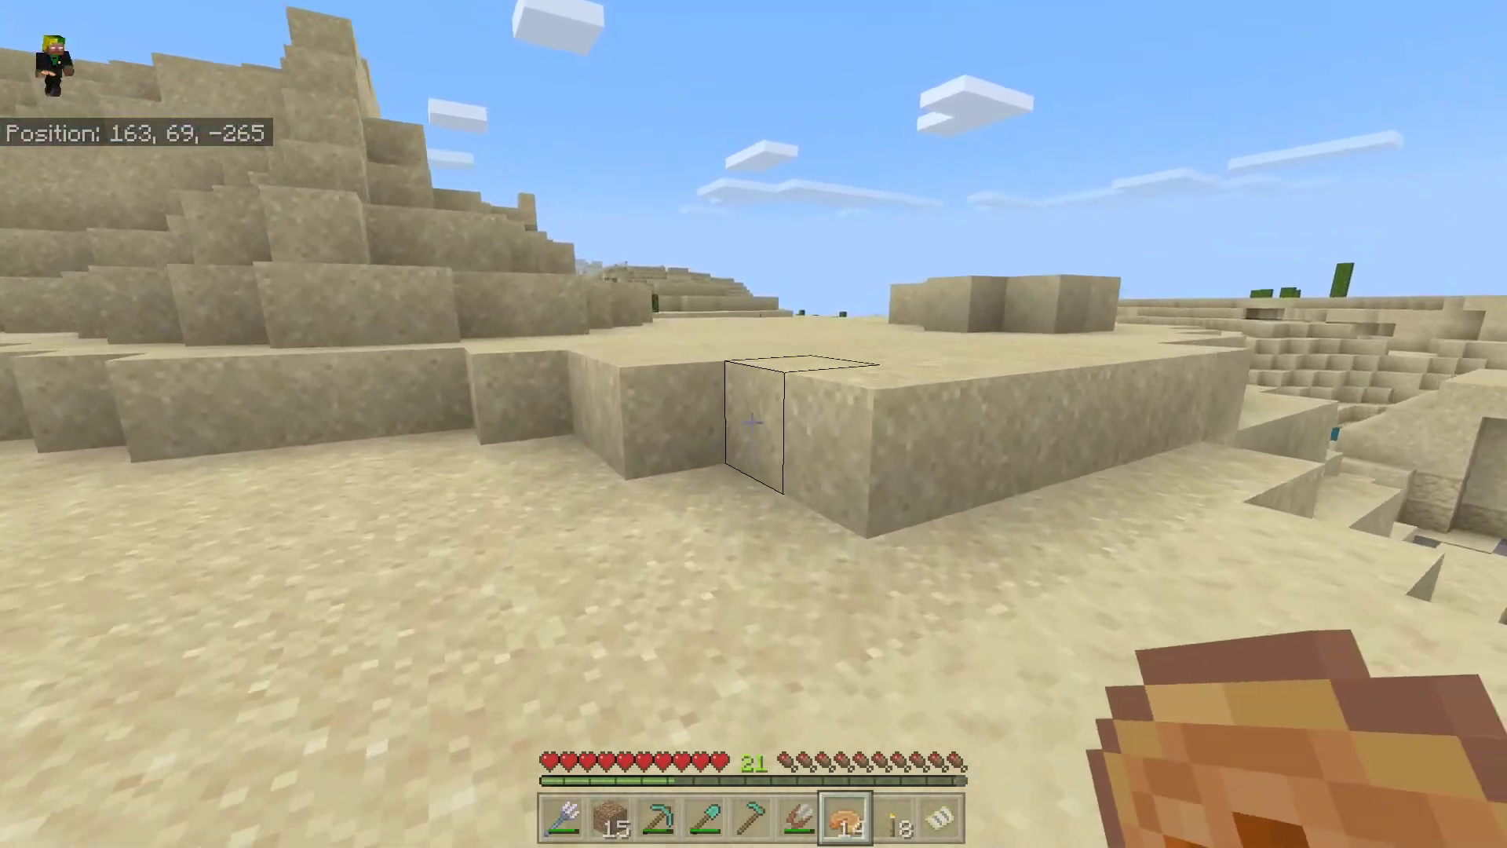
key(w)
key(w)
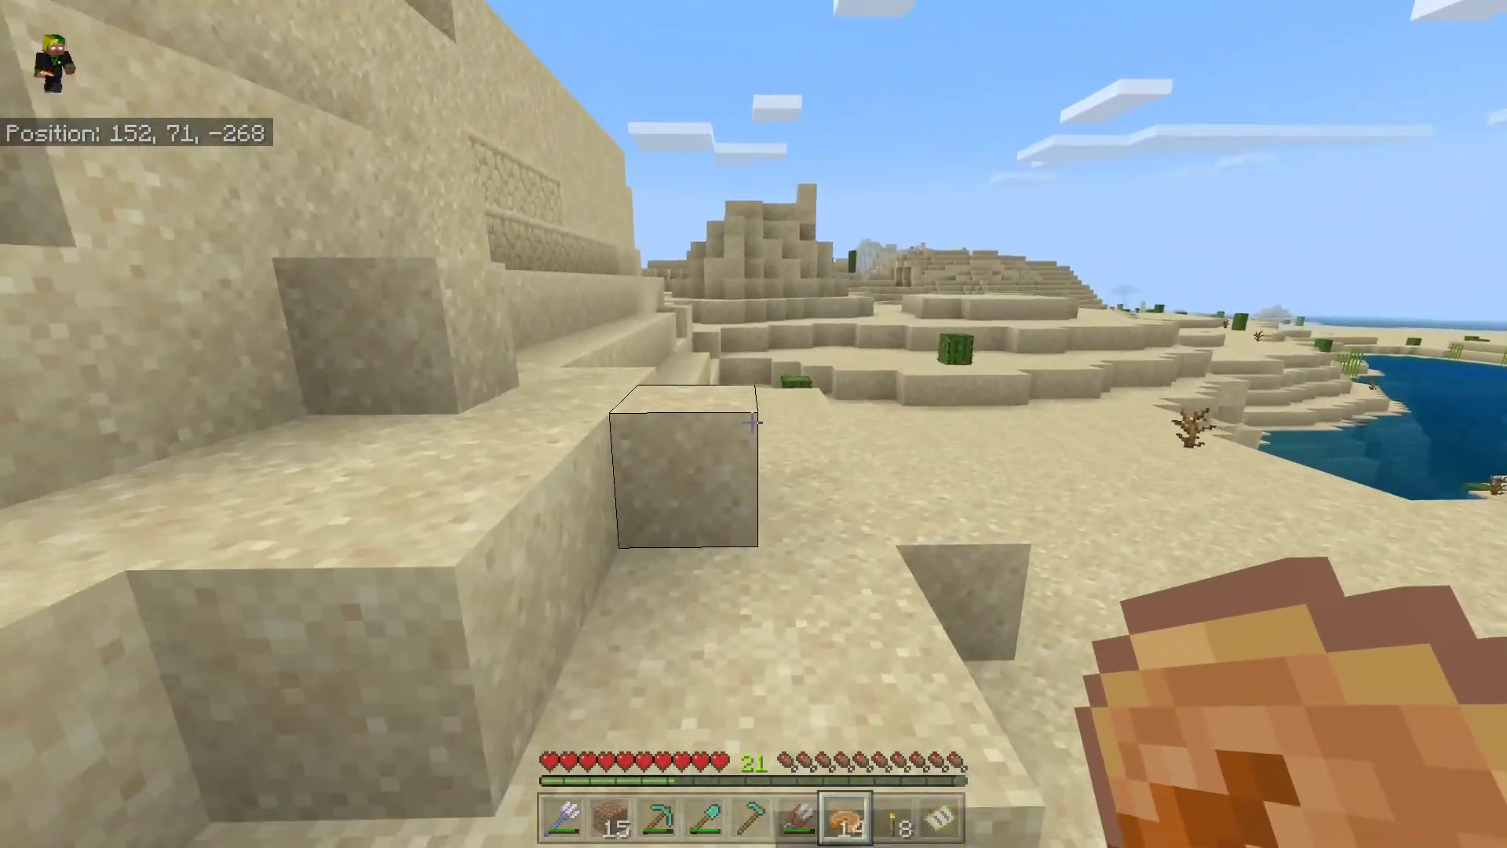
key(w)
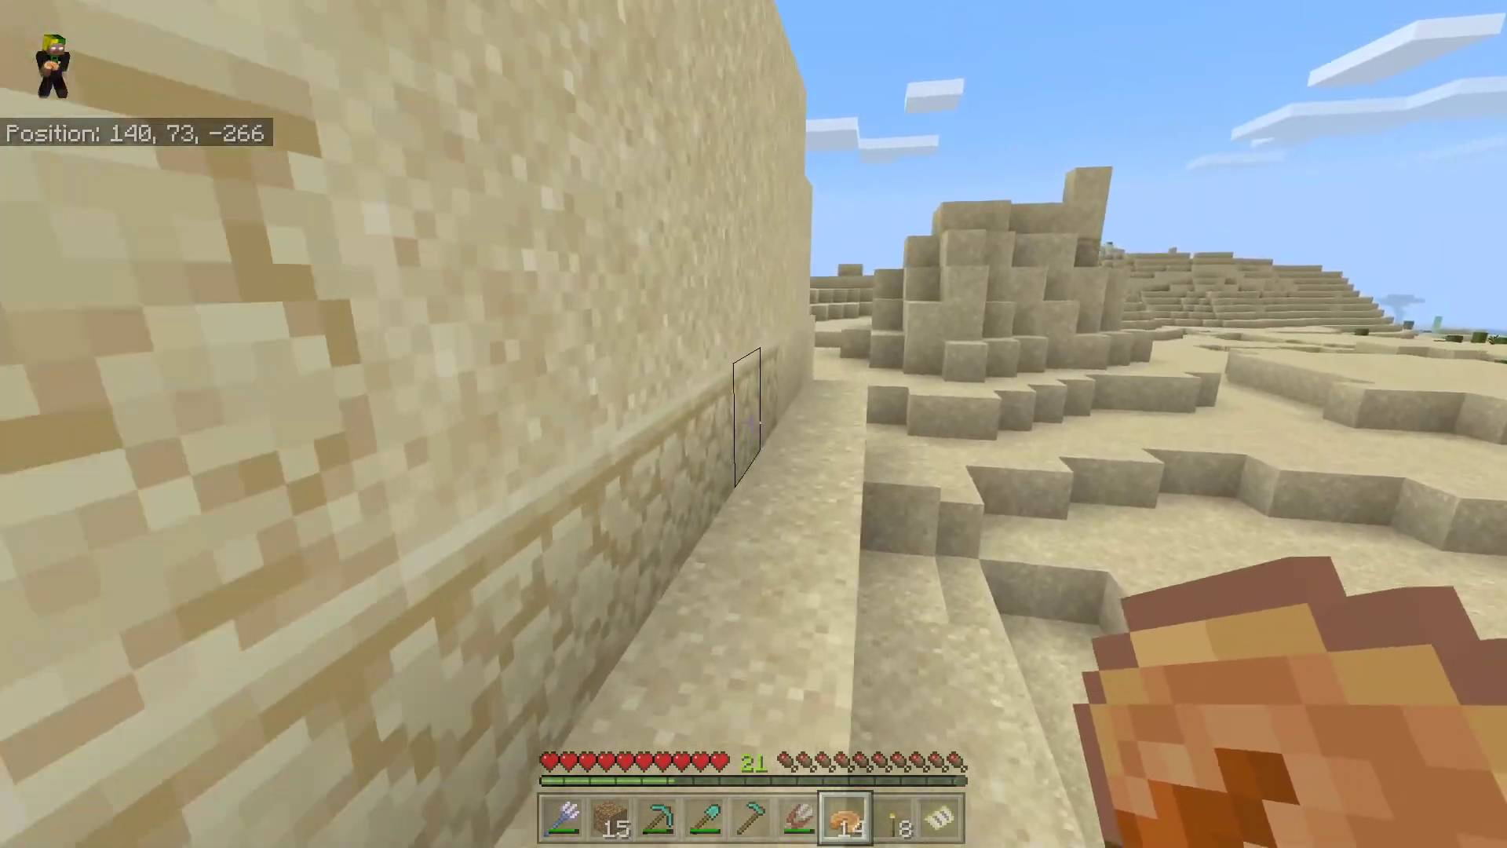
key(w)
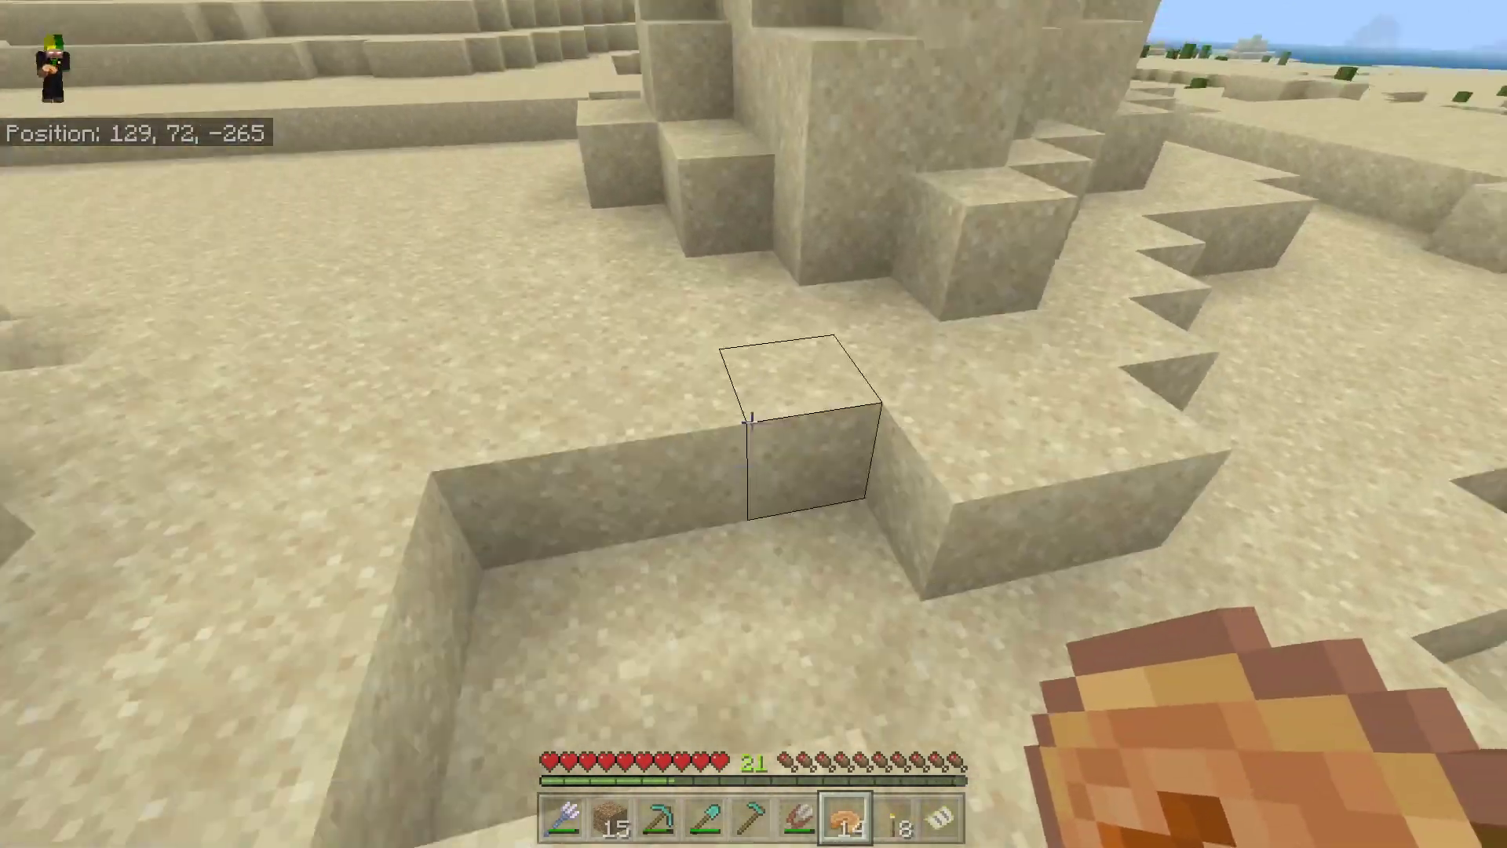
Descend from the dune and cross the desert plain past the cacti and dead bushes towards the stepped sand hills.
key(w)
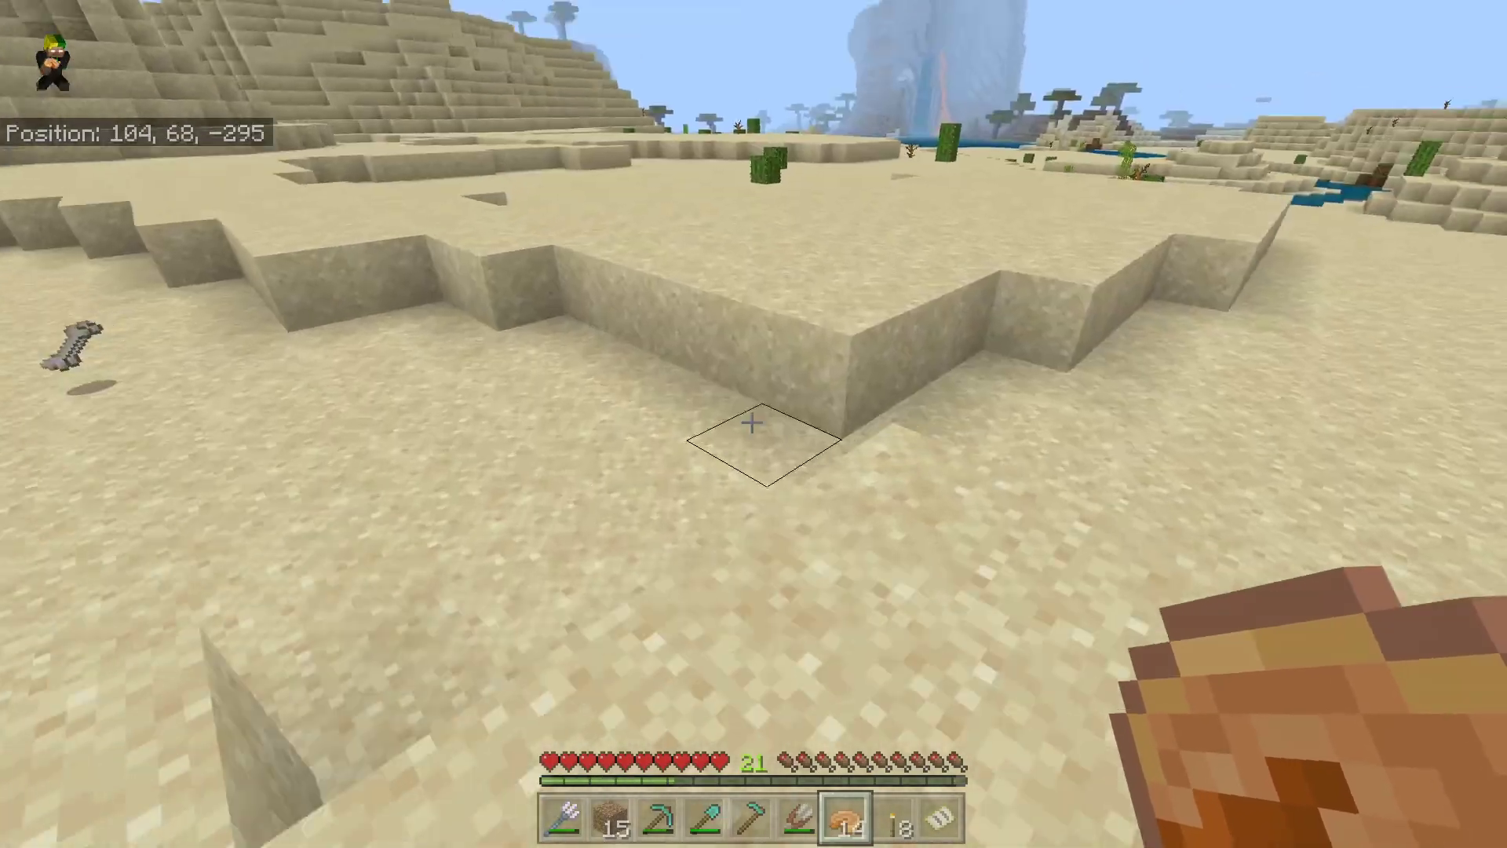
key(w)
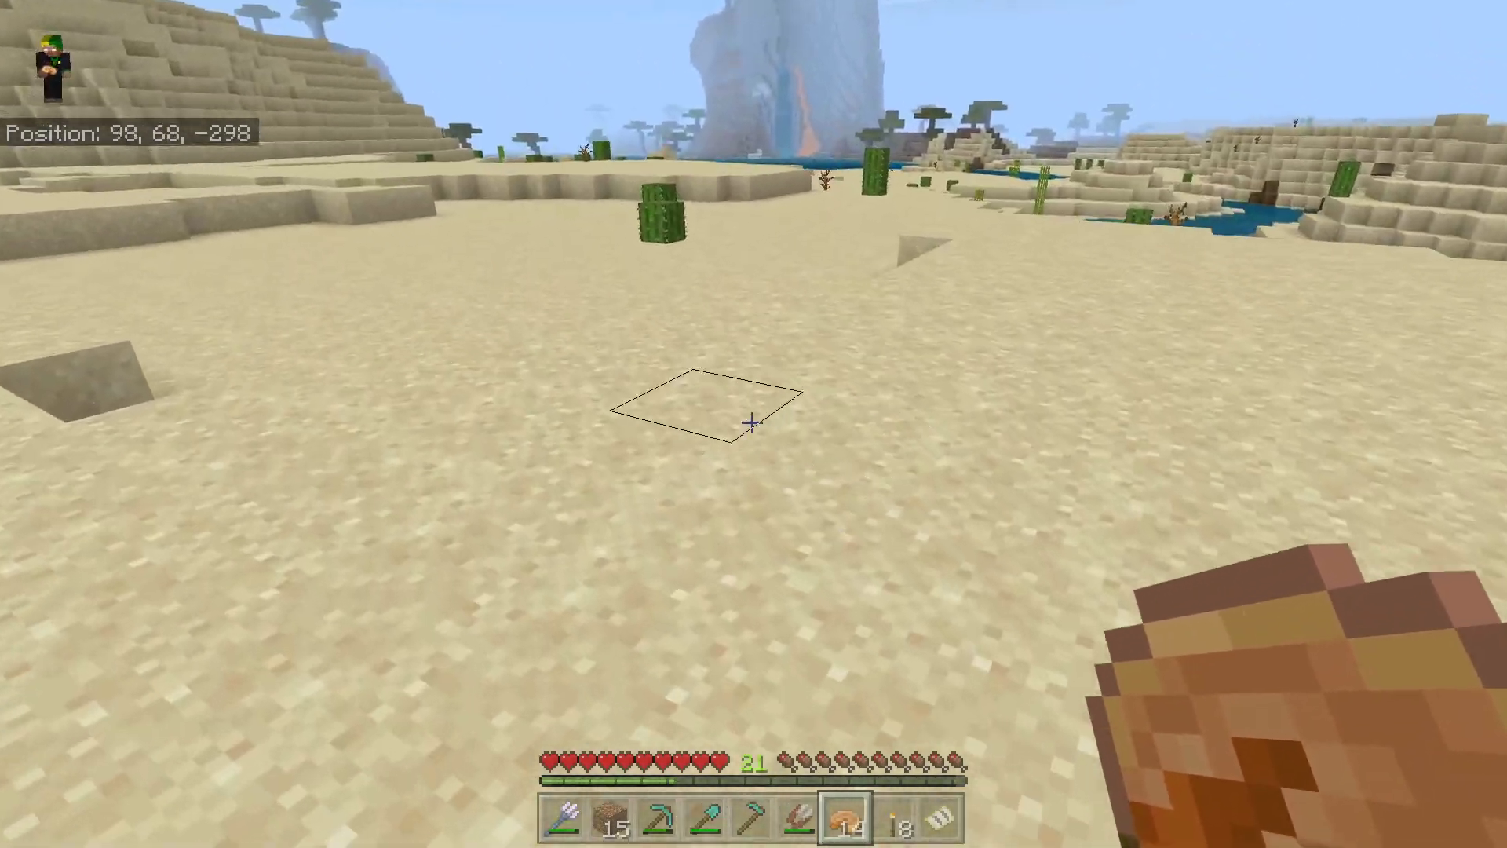
key(w)
key(w)
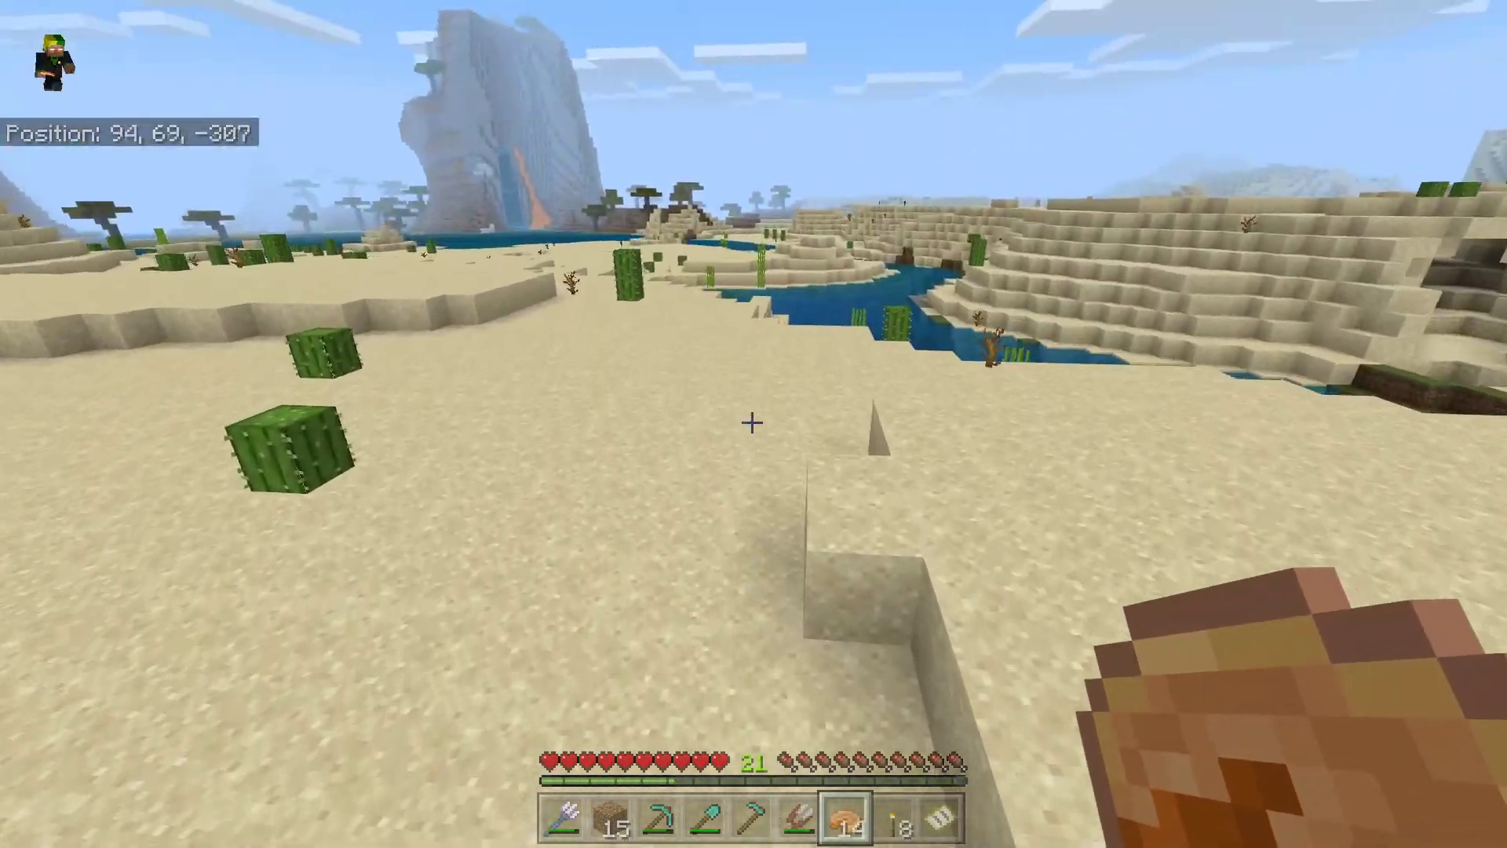
key(w)
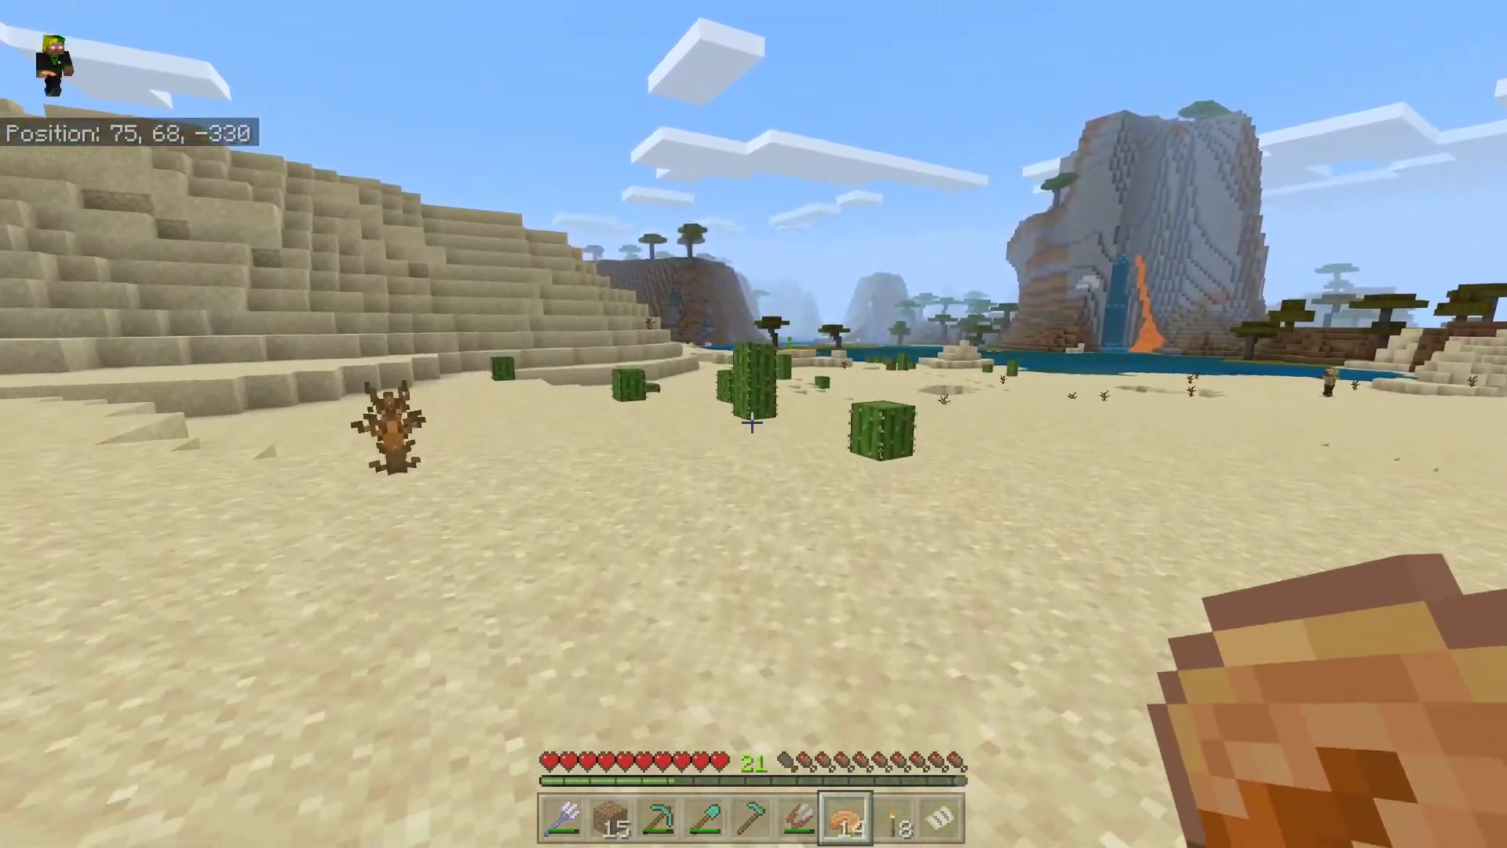
key(w)
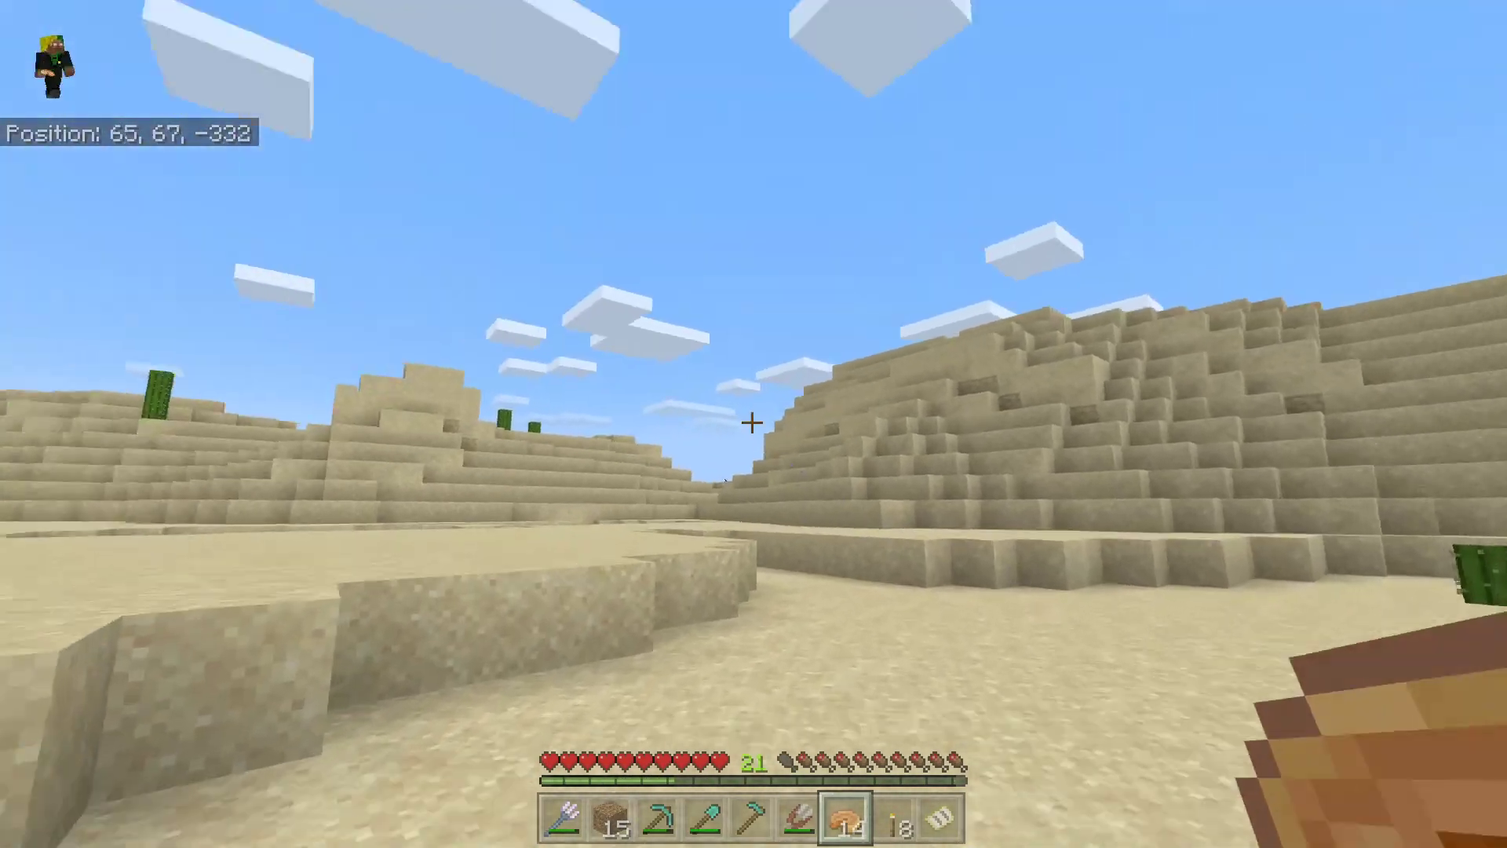
Turn around and run back across the plain beside the river to the terraces at the large dune's foot.
key(w)
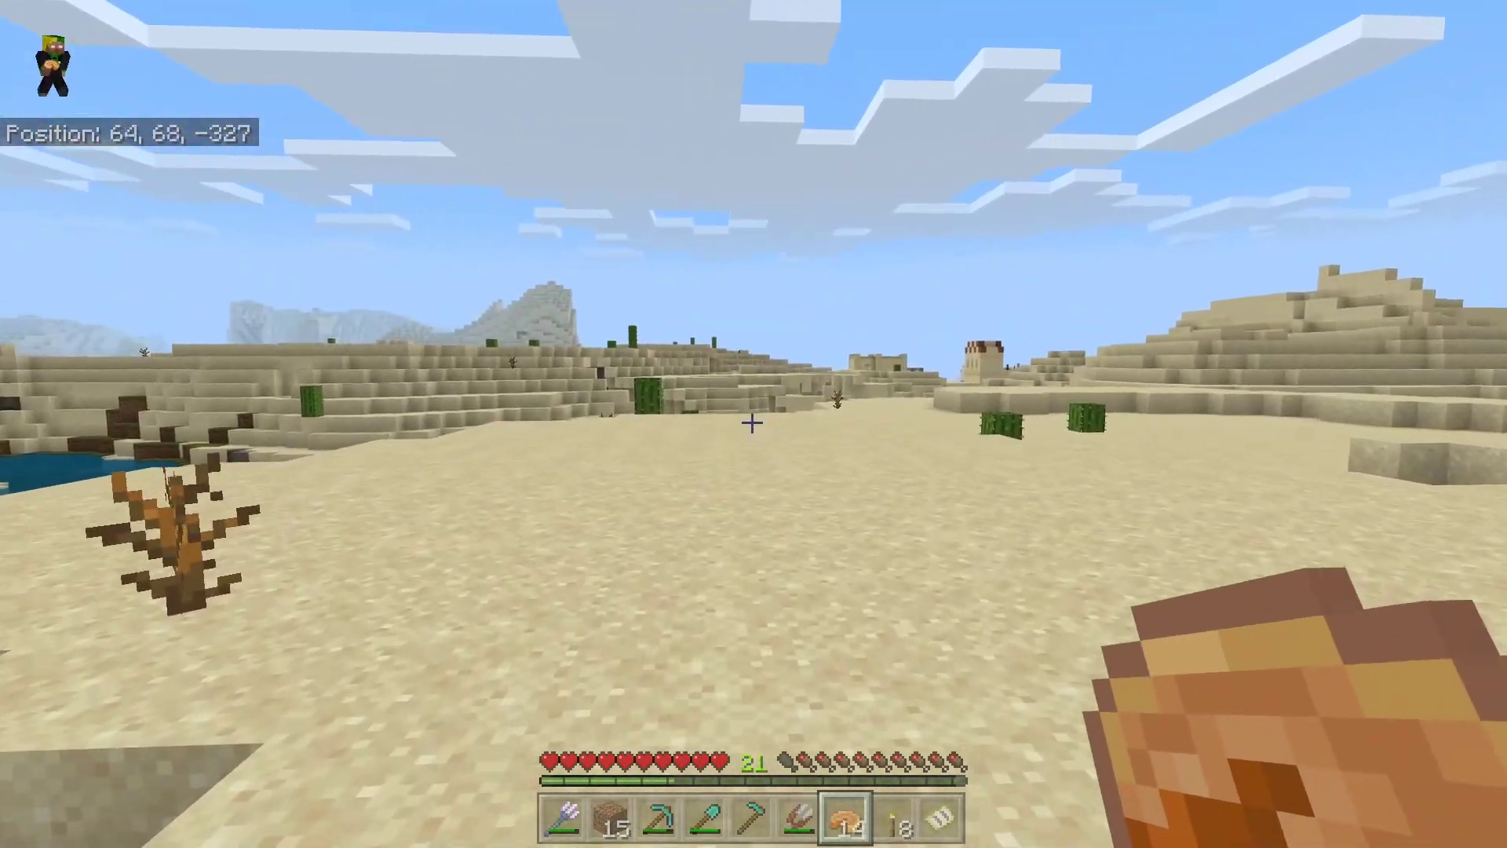
key(w)
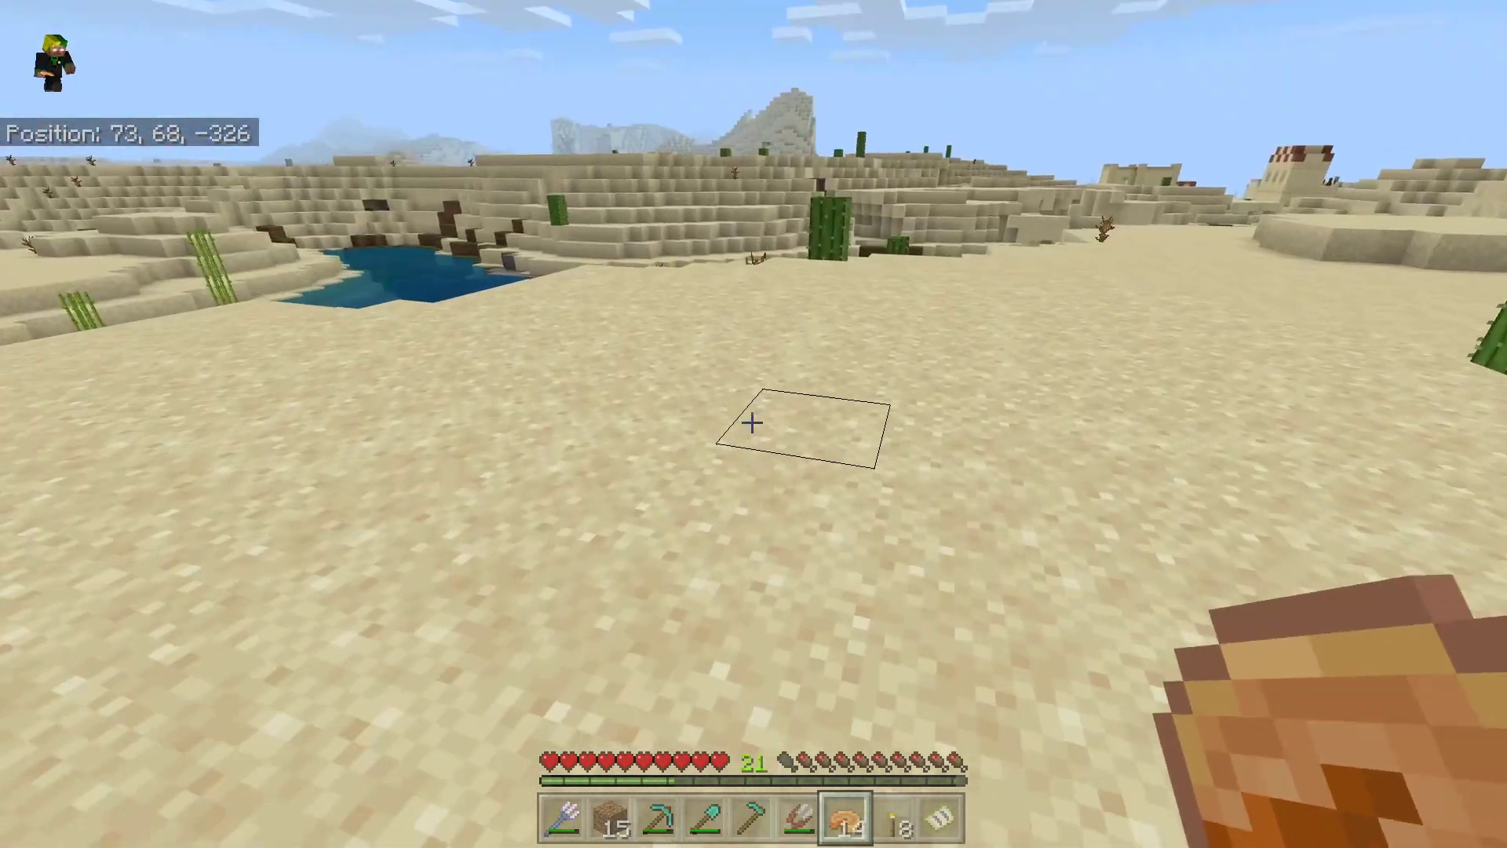
key(w)
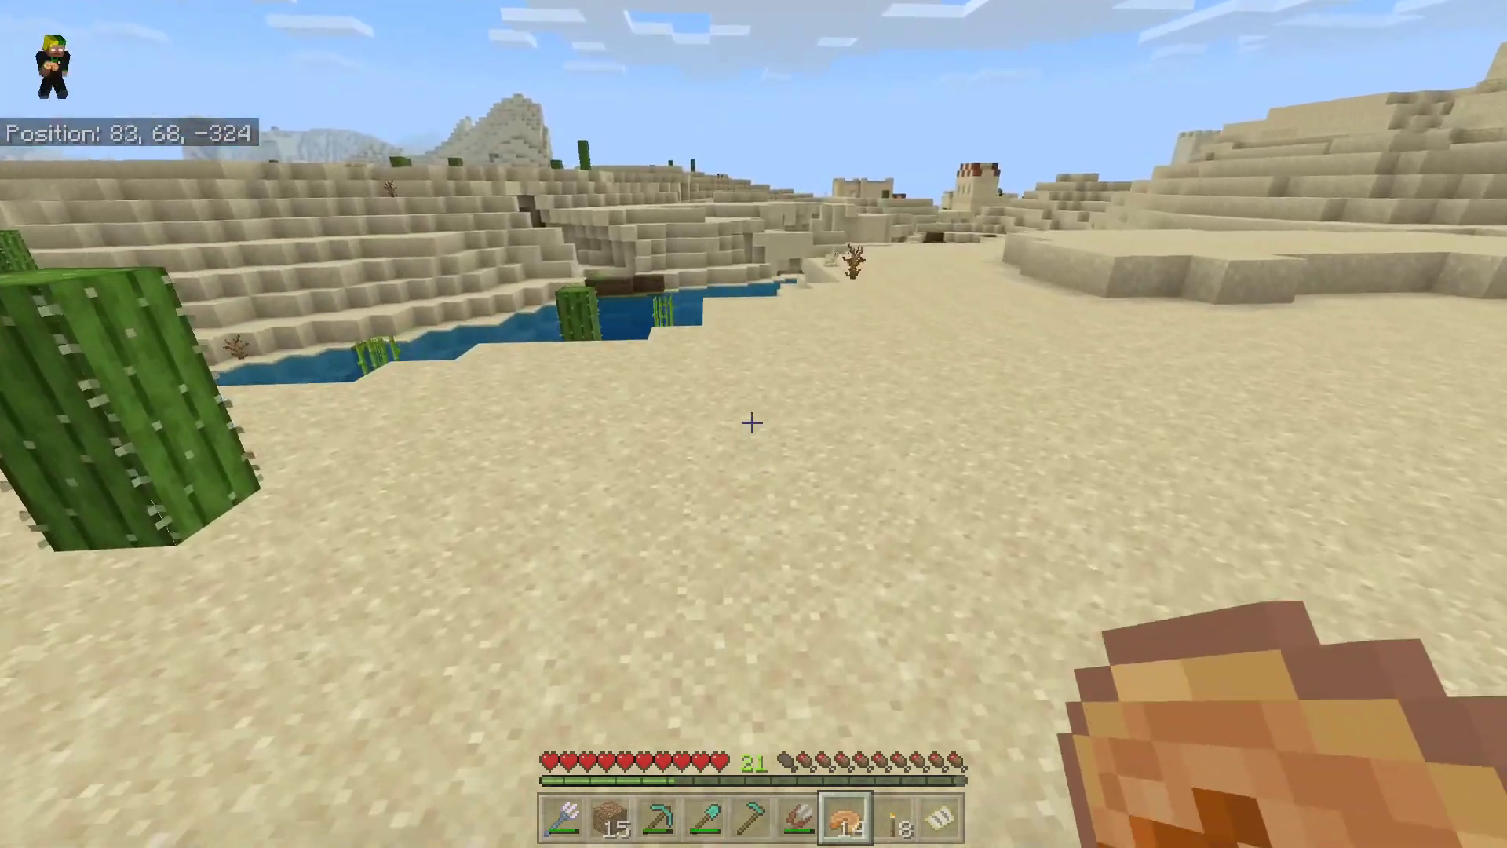
key(w)
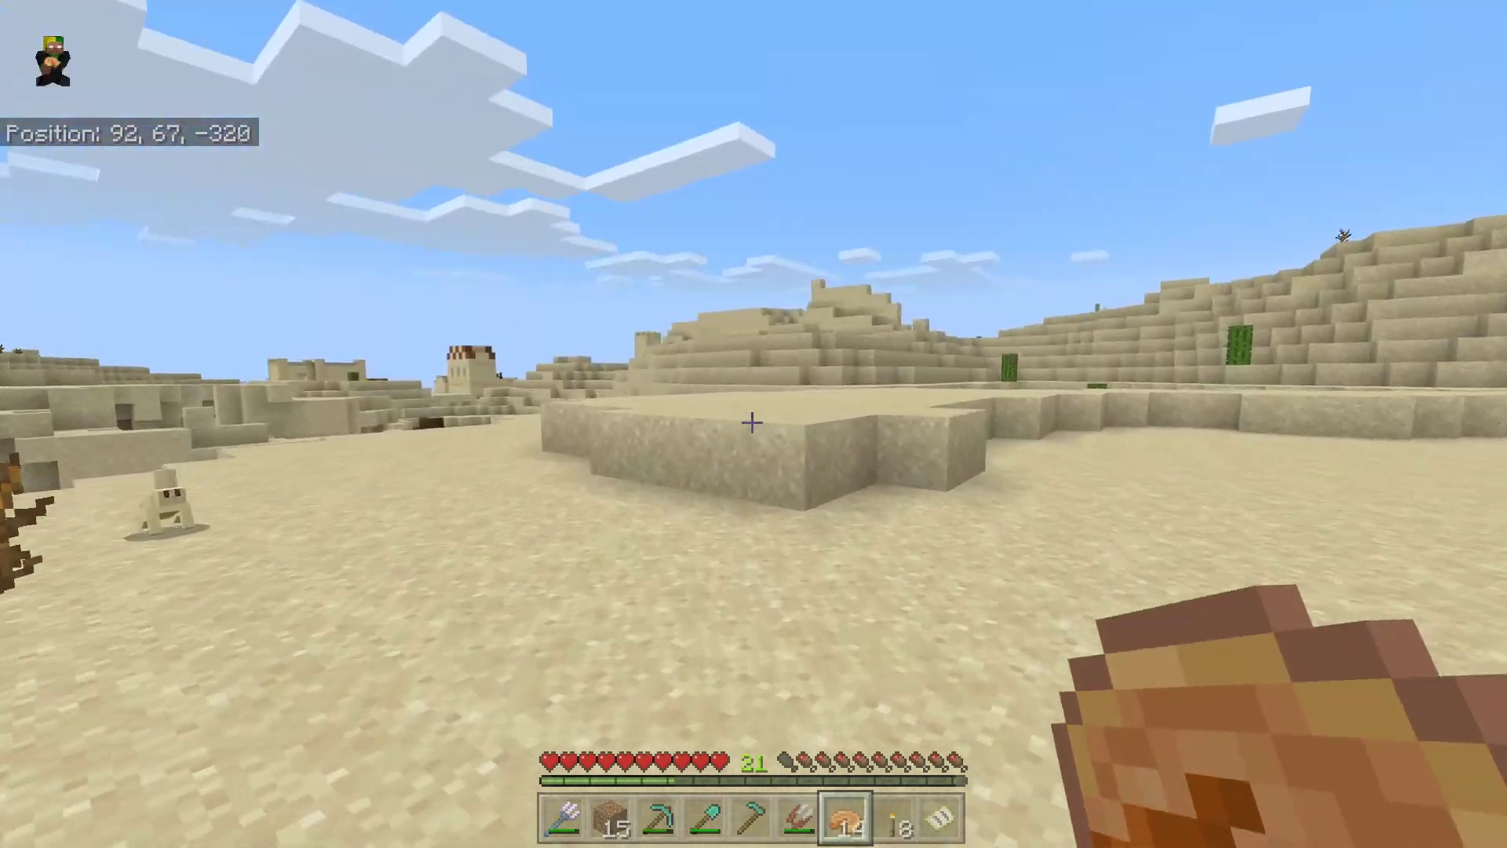
key(w)
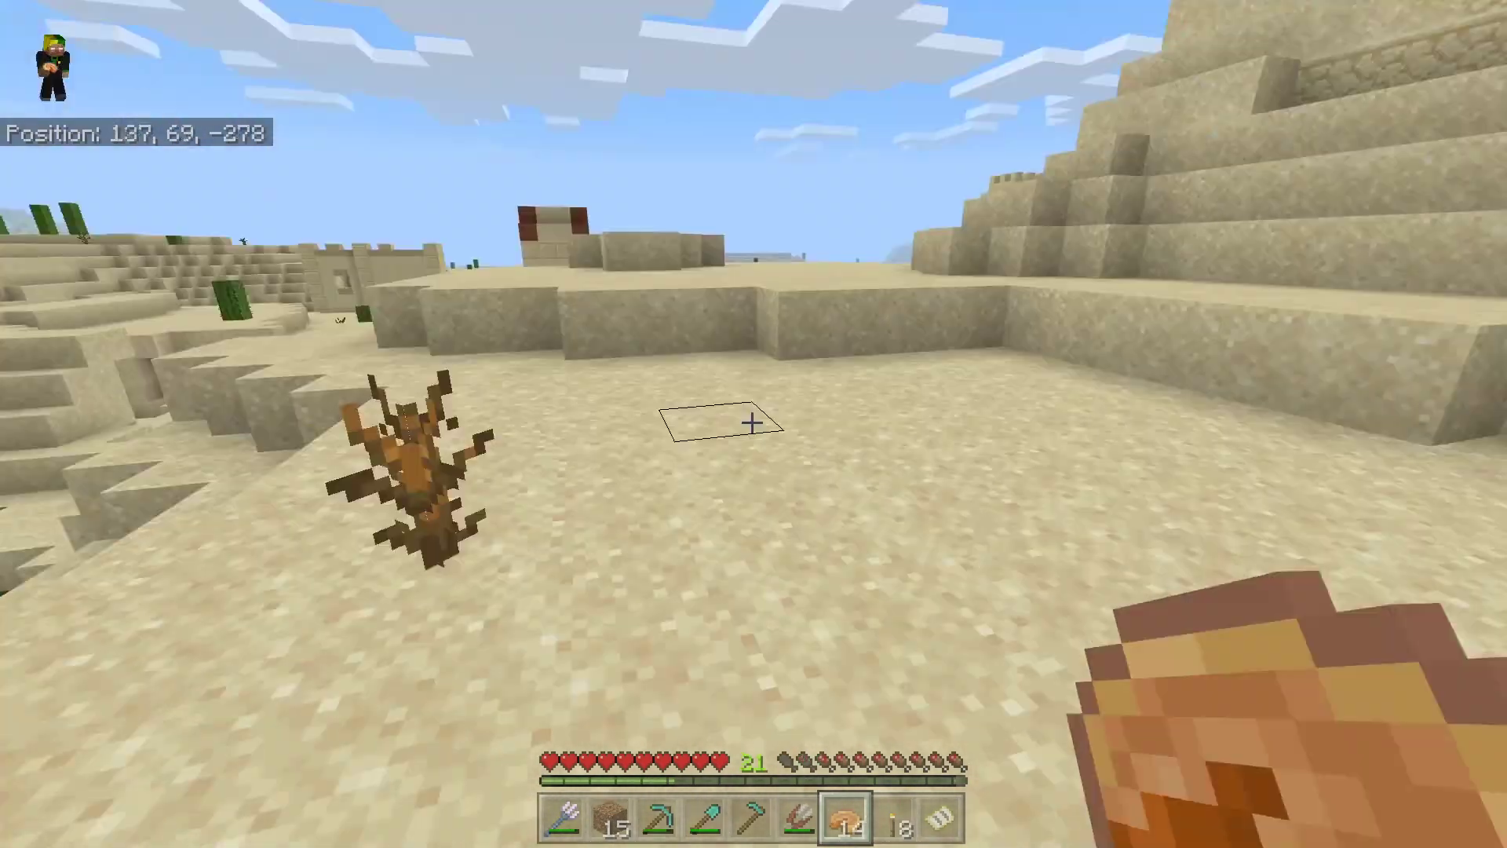
Cross the sand terraces overlooking the village and run down to the sandstone house with battlements near the water.
key(w)
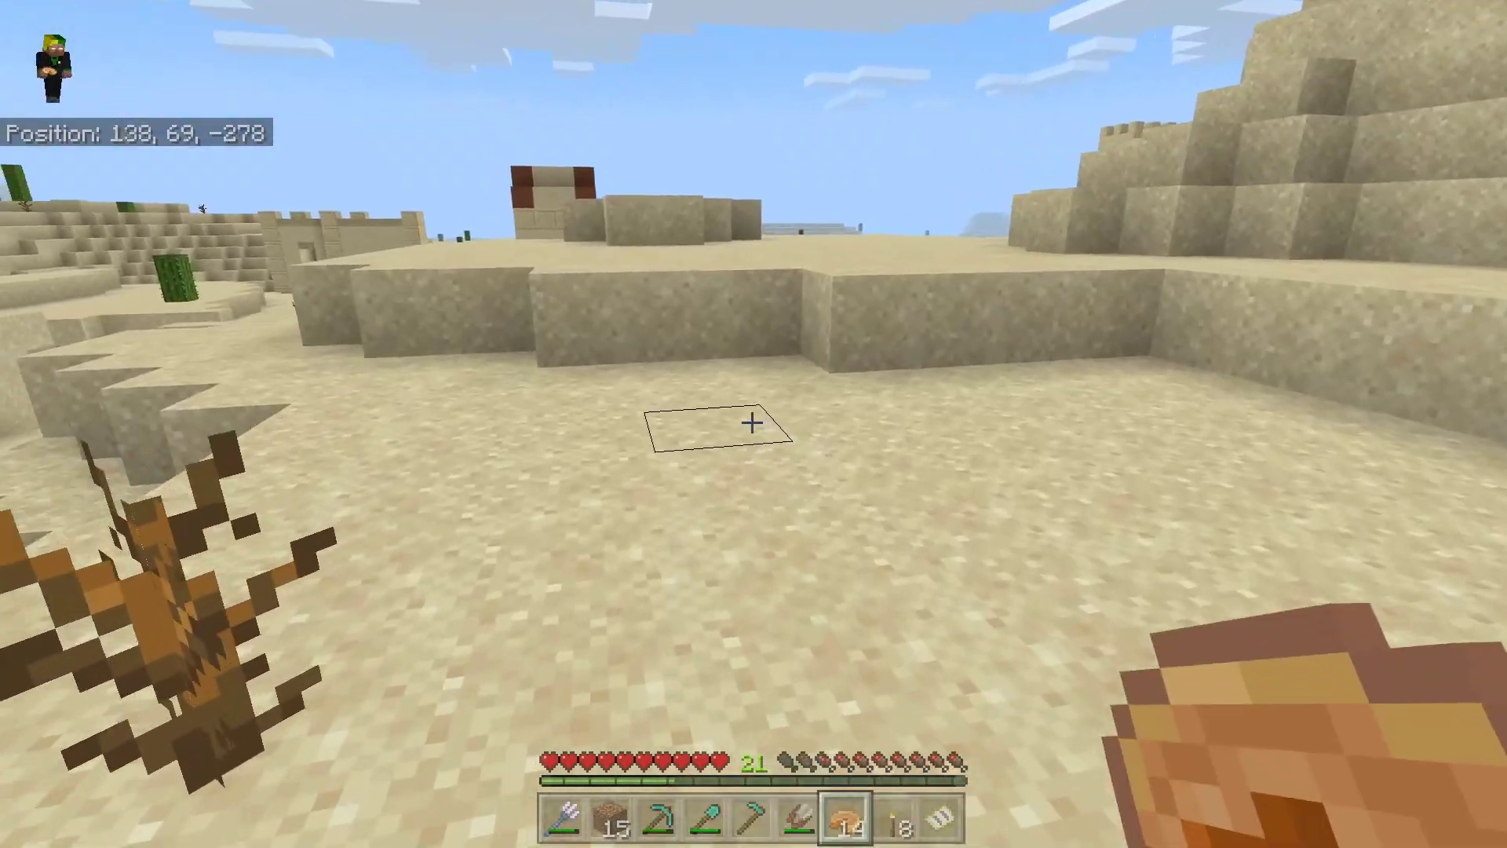
key(w)
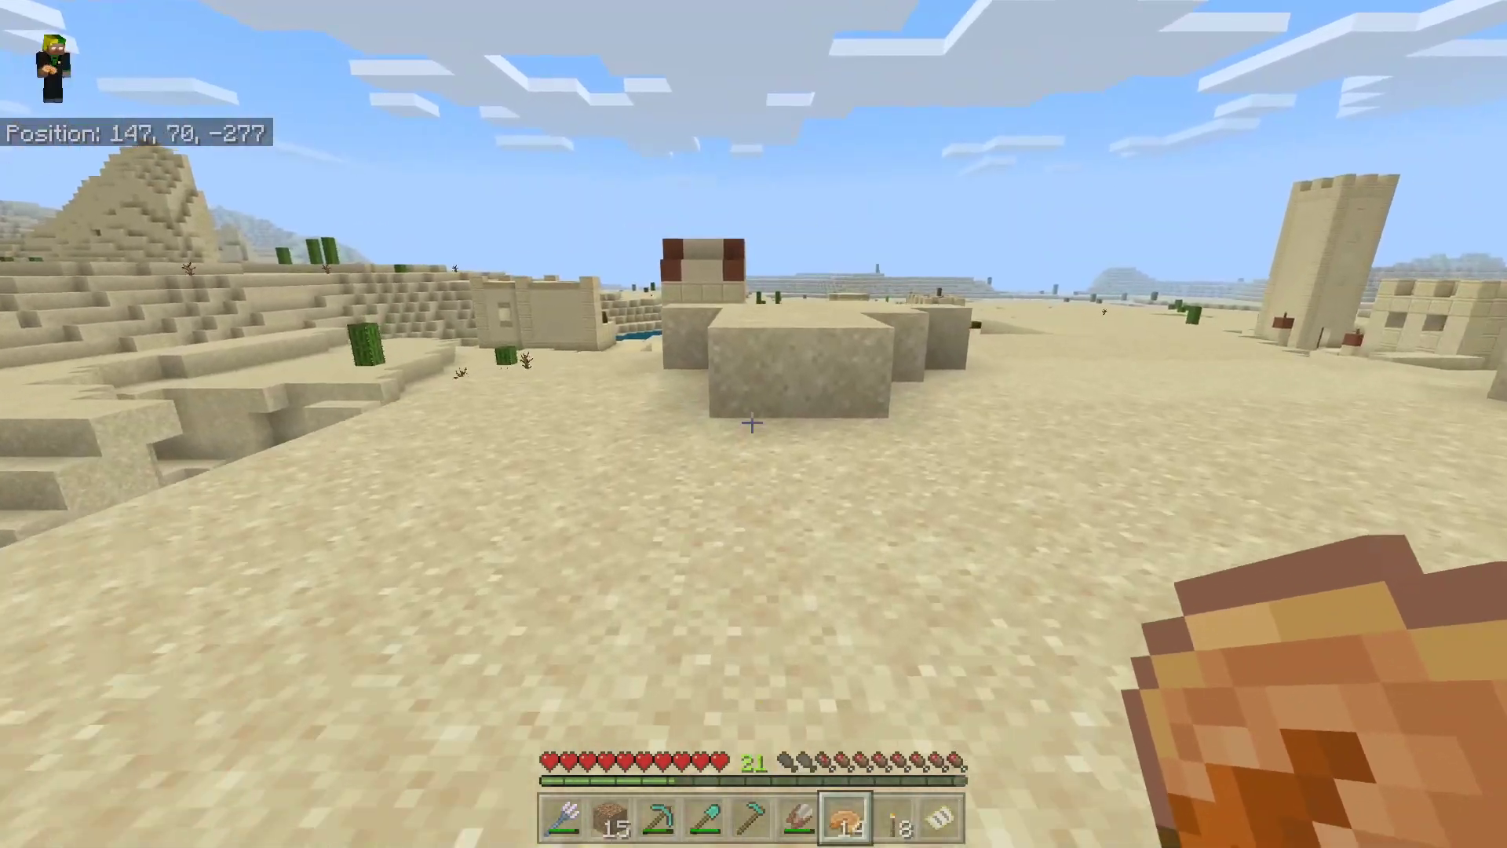
key(w)
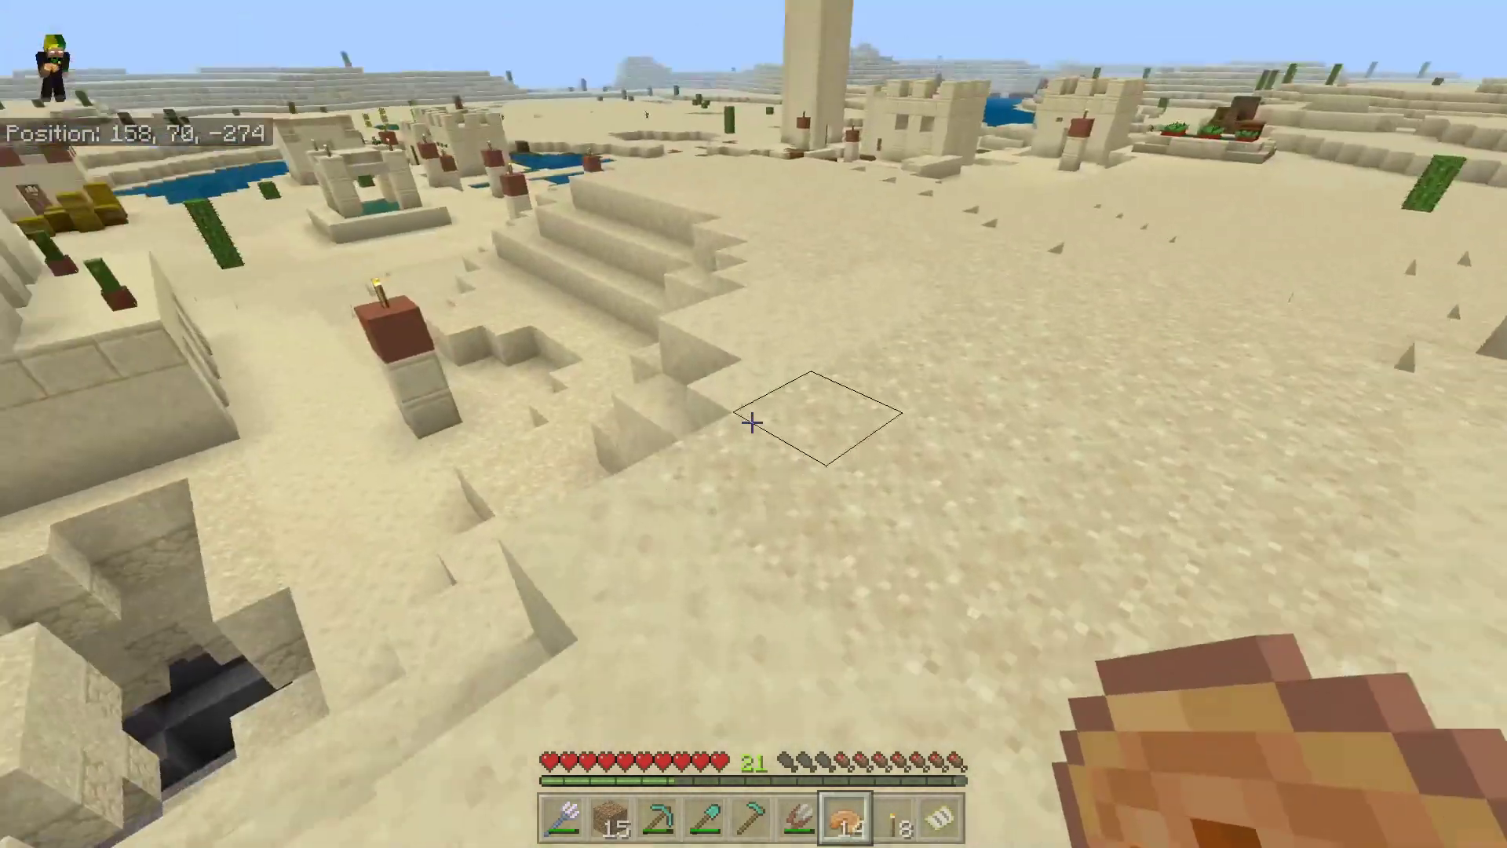
key(w)
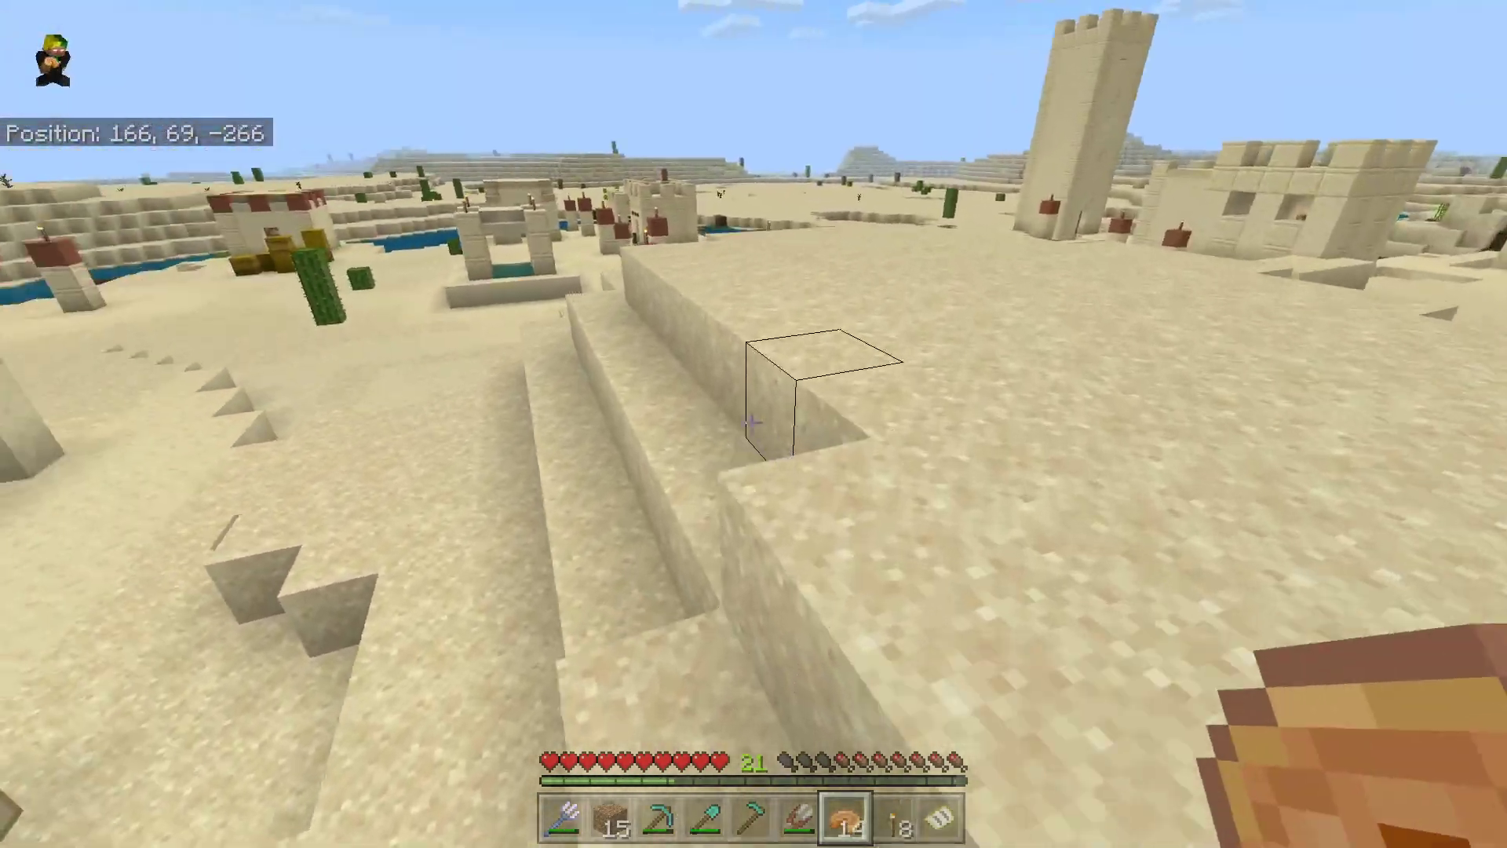
key(w)
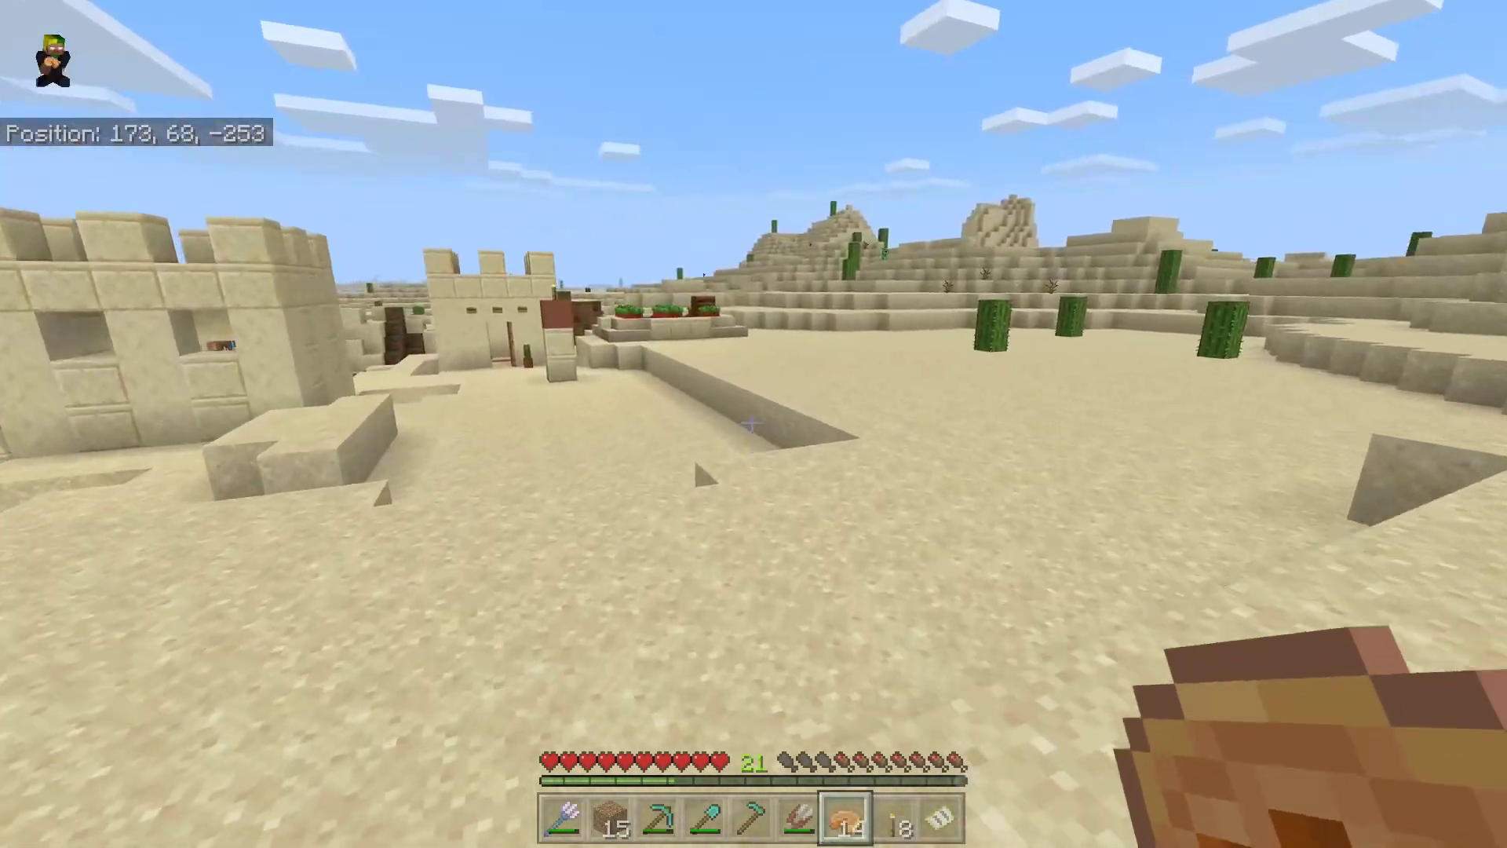
key(w)
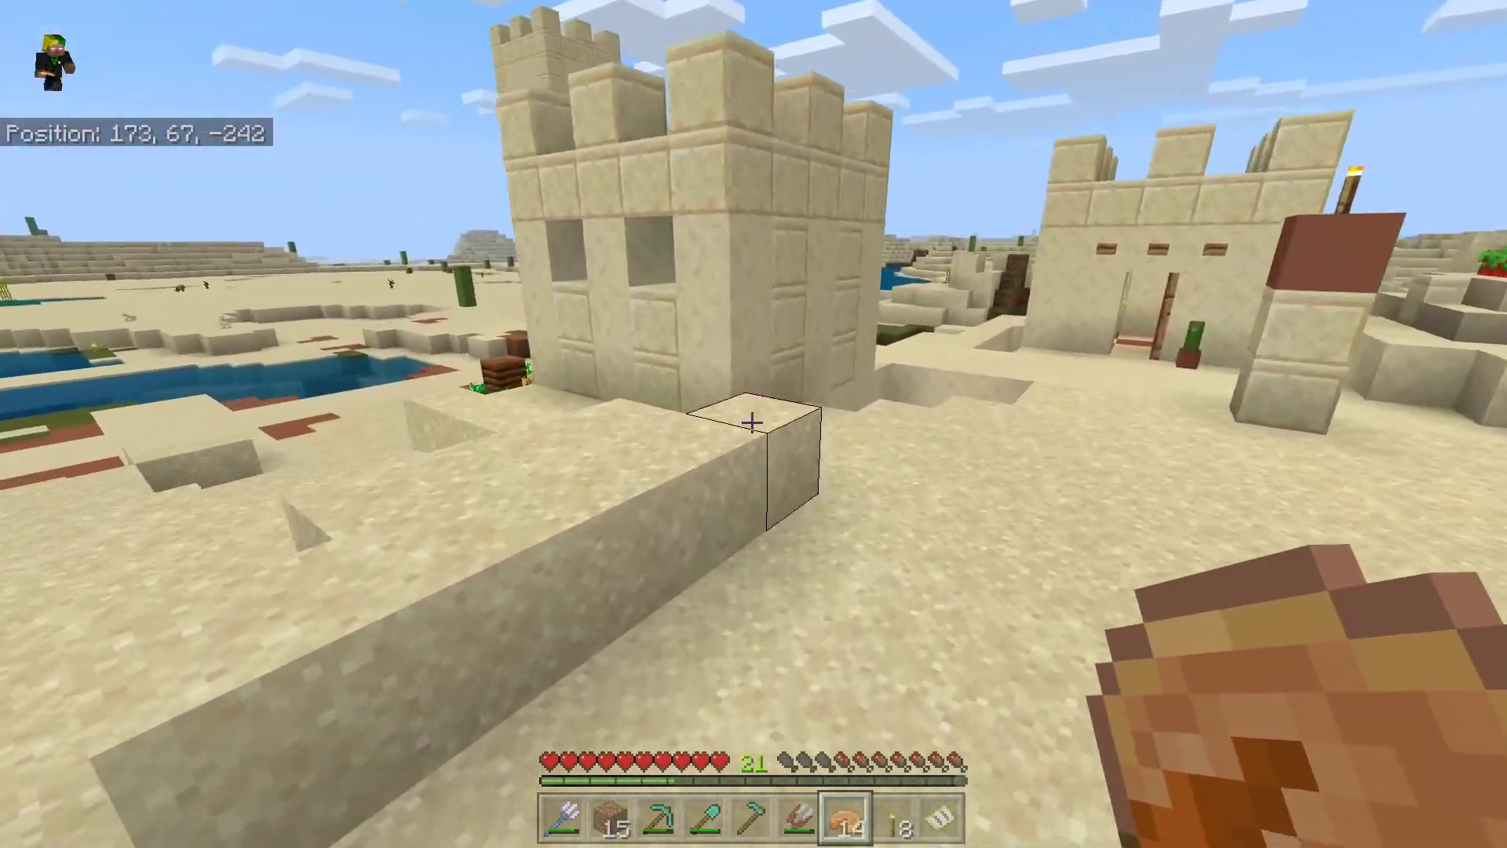
Head back past the crop bed and climb the sand terraces to the ledge facing the checkered-roof house.
key(w)
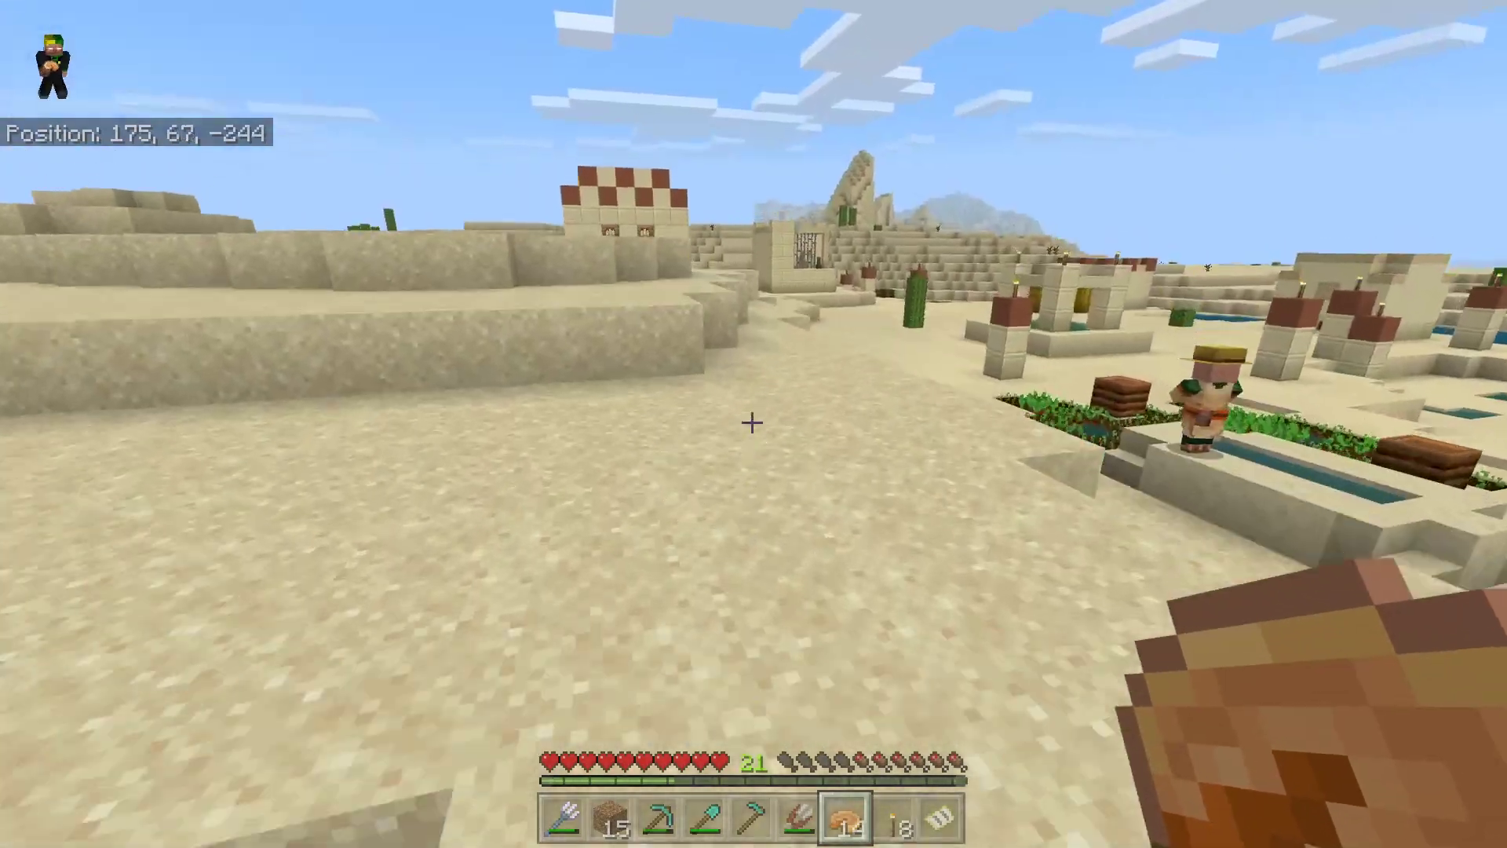
key(w)
key(space)
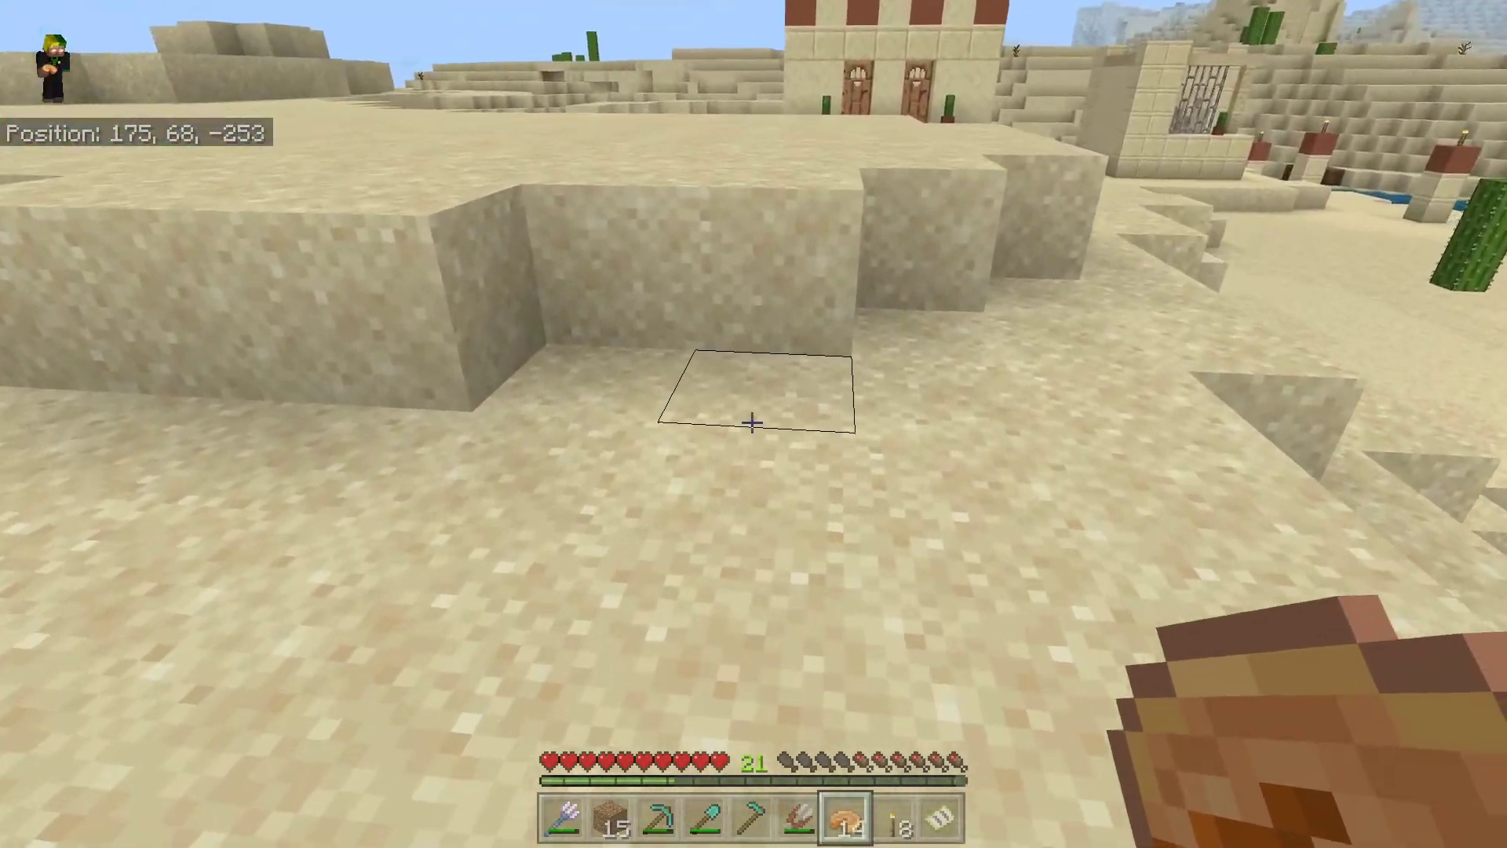
key(w)
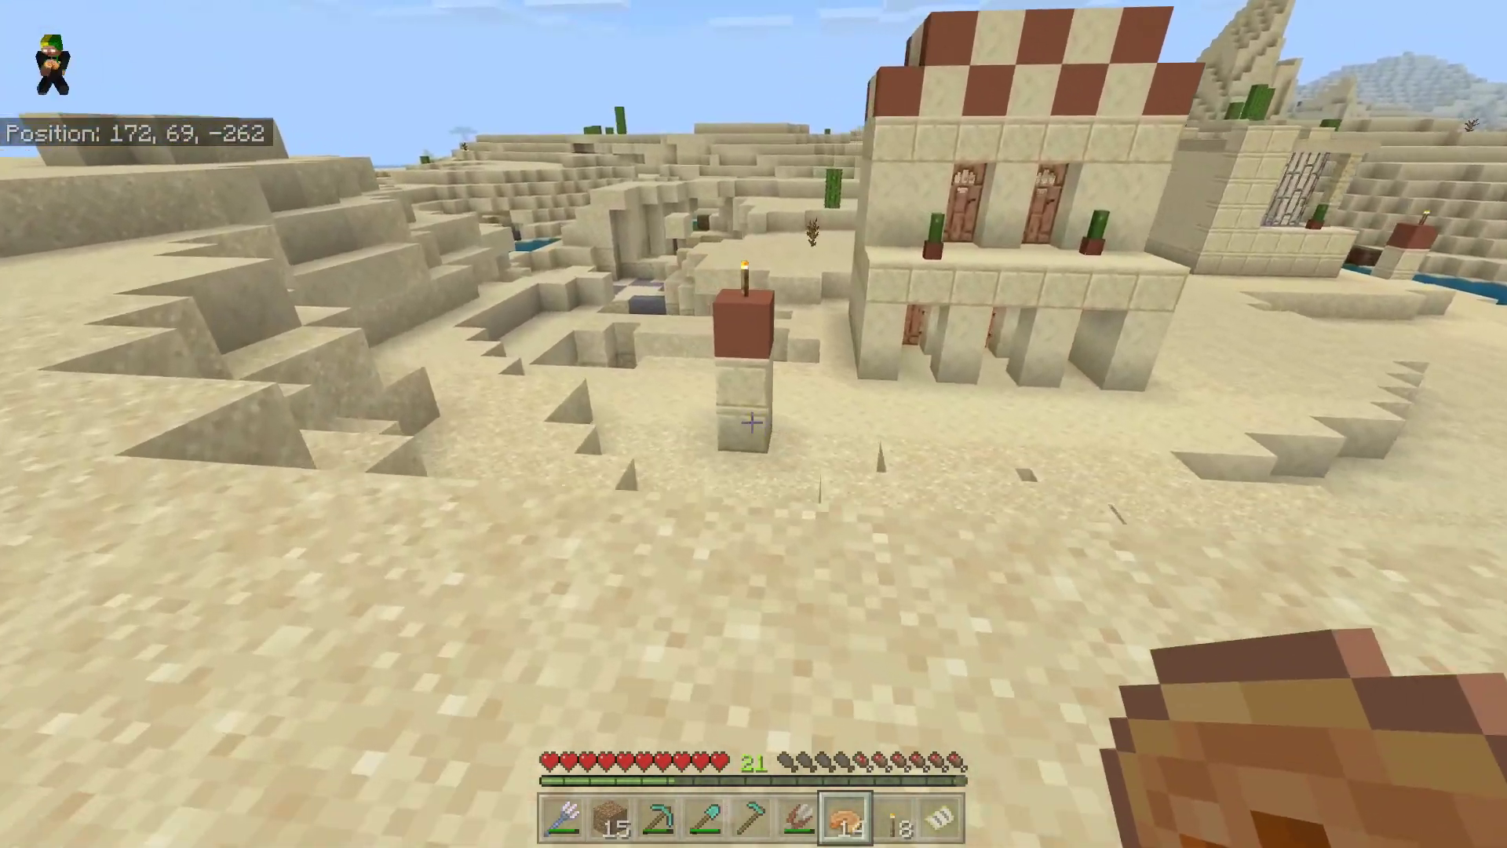
Follow the dune edge to the exposed stone ravine and pass it to reach the cactus flat behind the houses.
key(w)
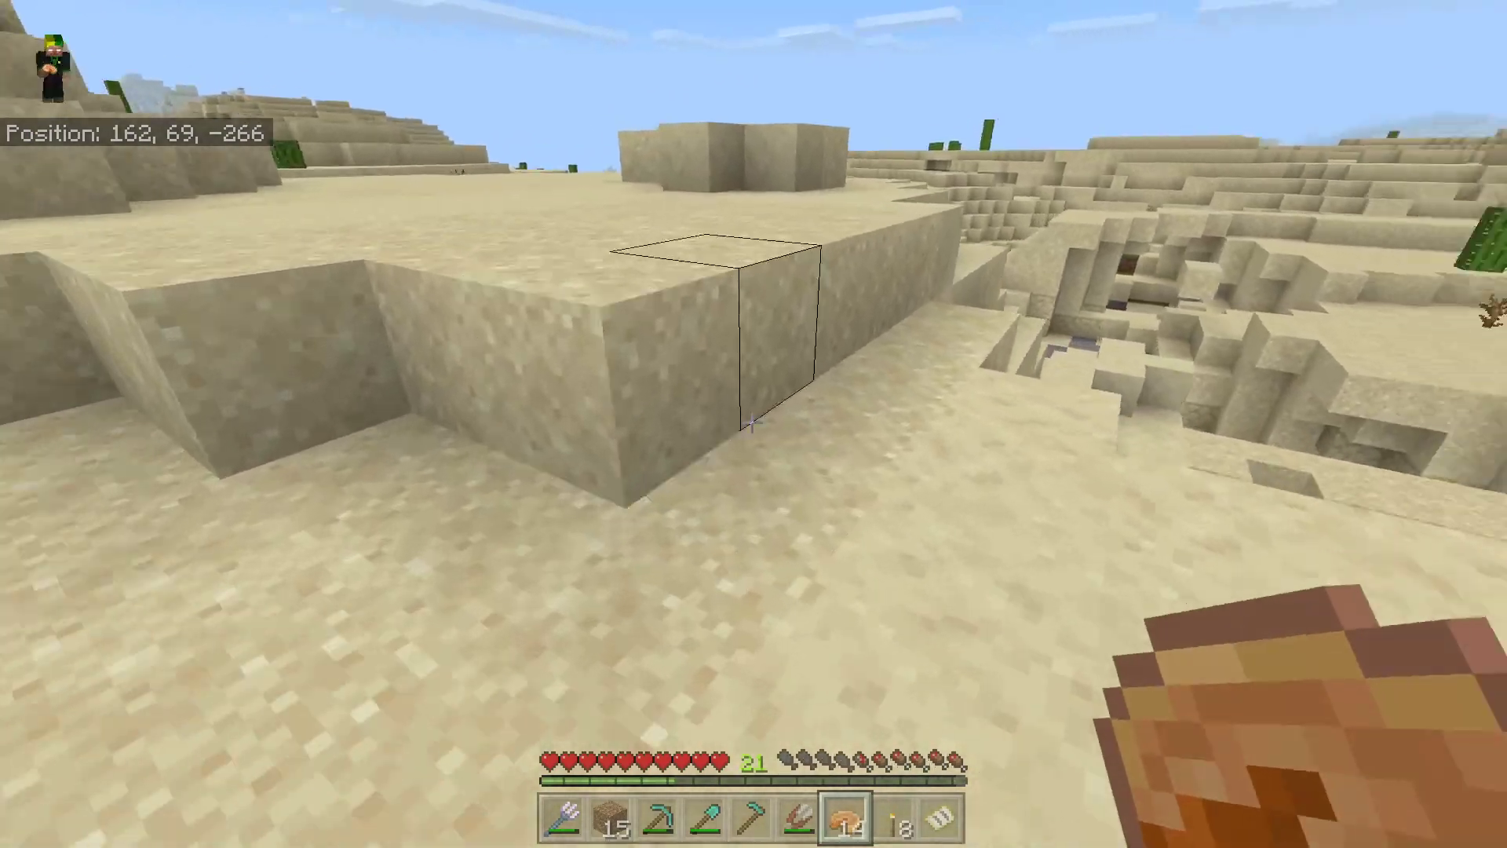
key(w)
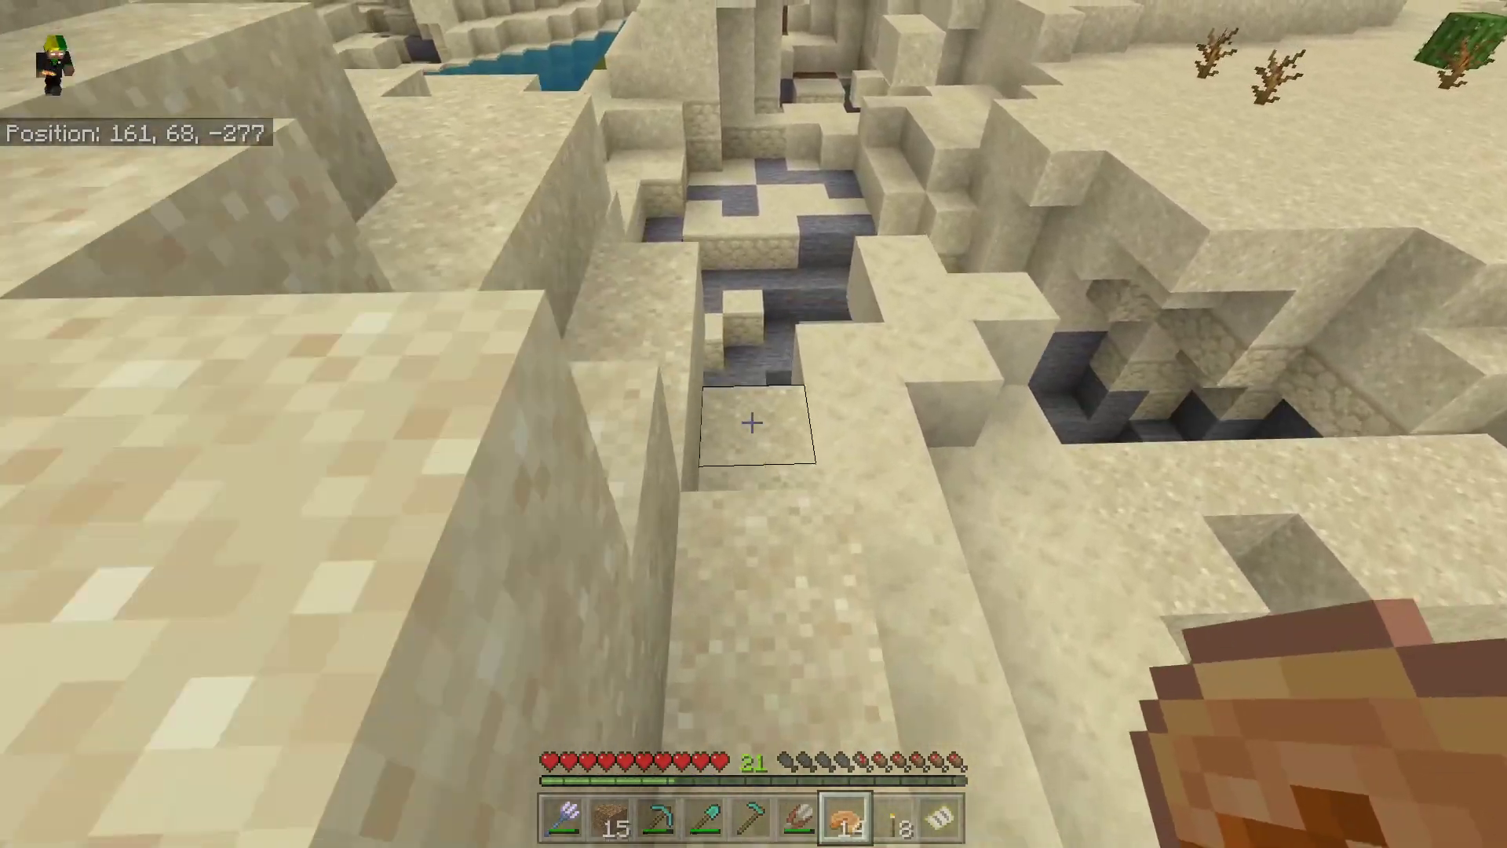
key(w)
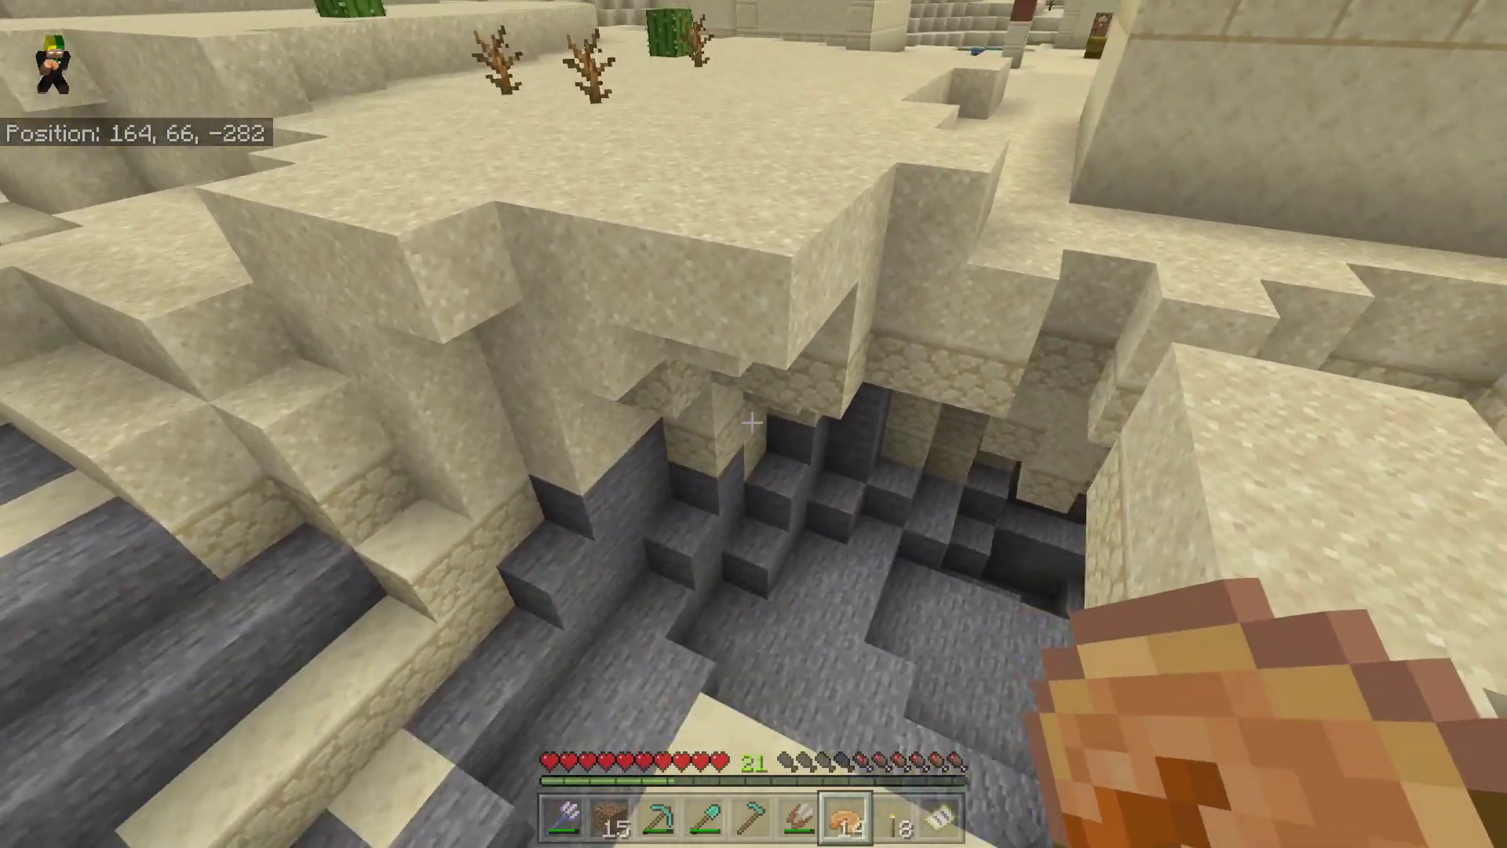
key(w)
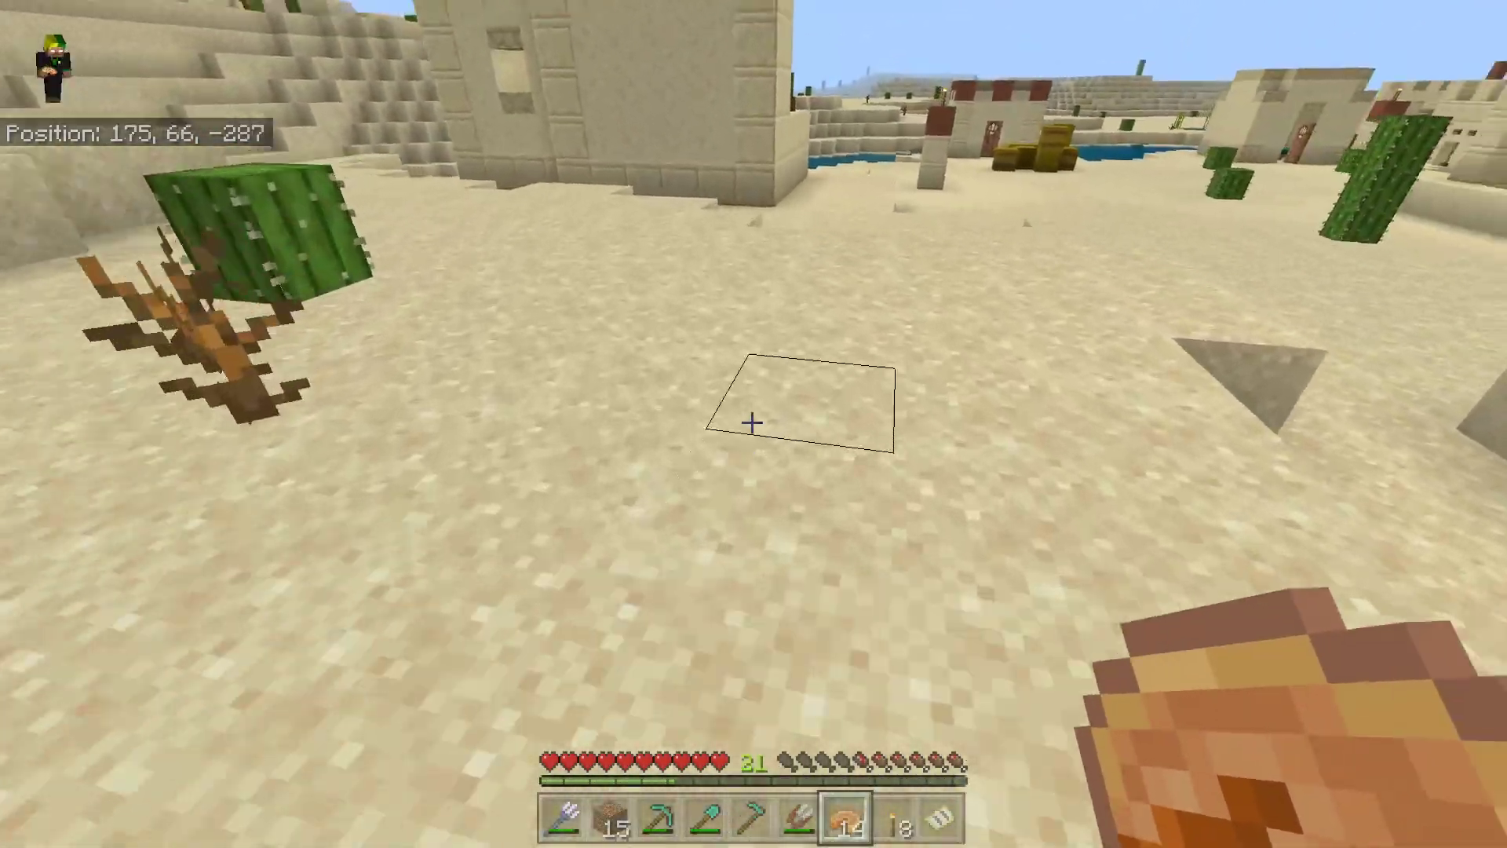
Switch to the front-facing third-person view and walk around the sand flat to the sandstone house with barred windows.
key(F5)
key(F5)
key(w)
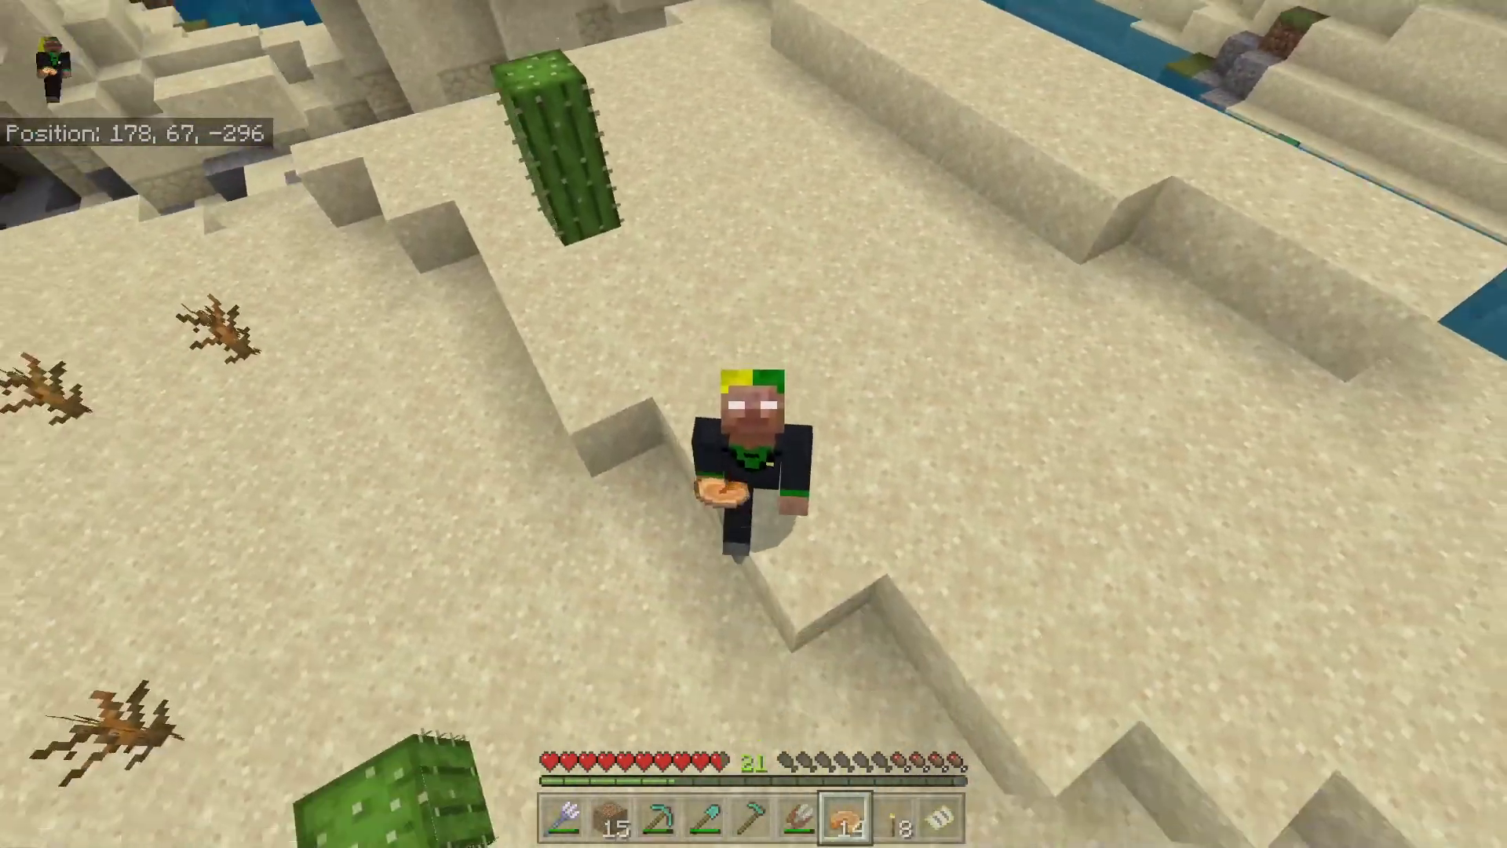
key(w)
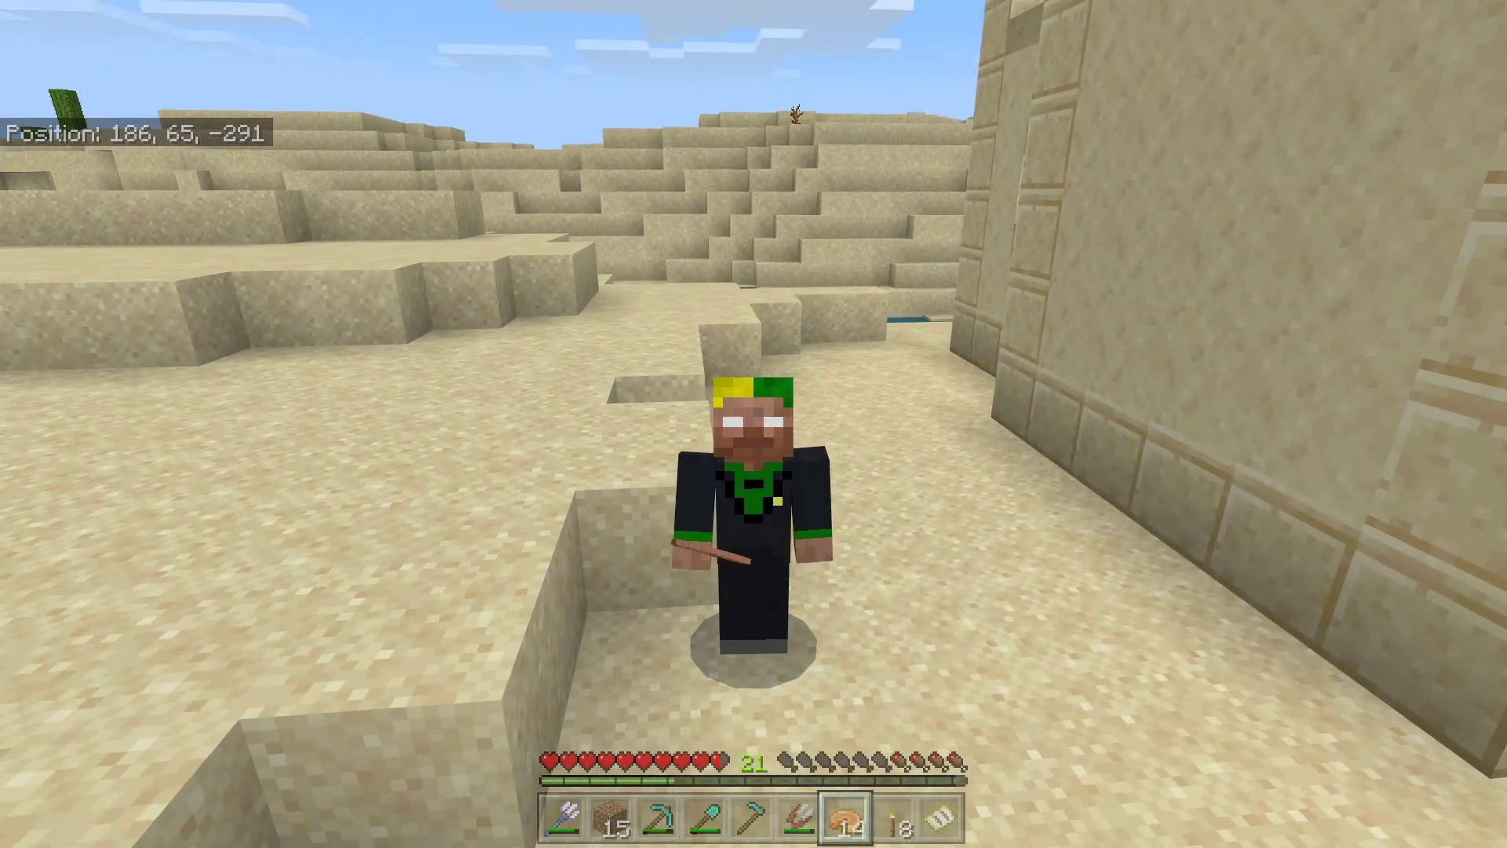
key(w)
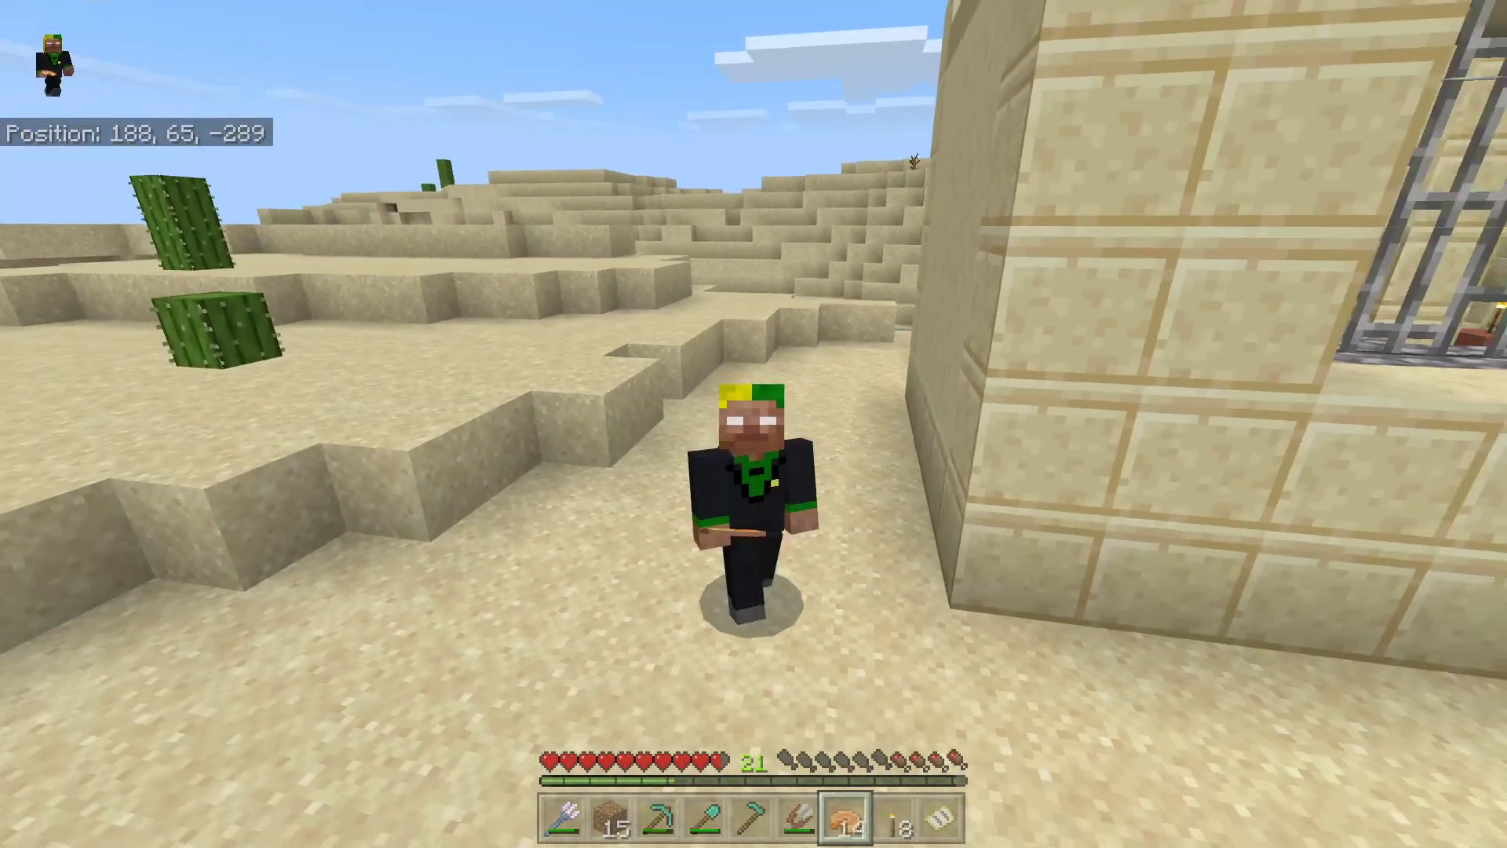
key(w)
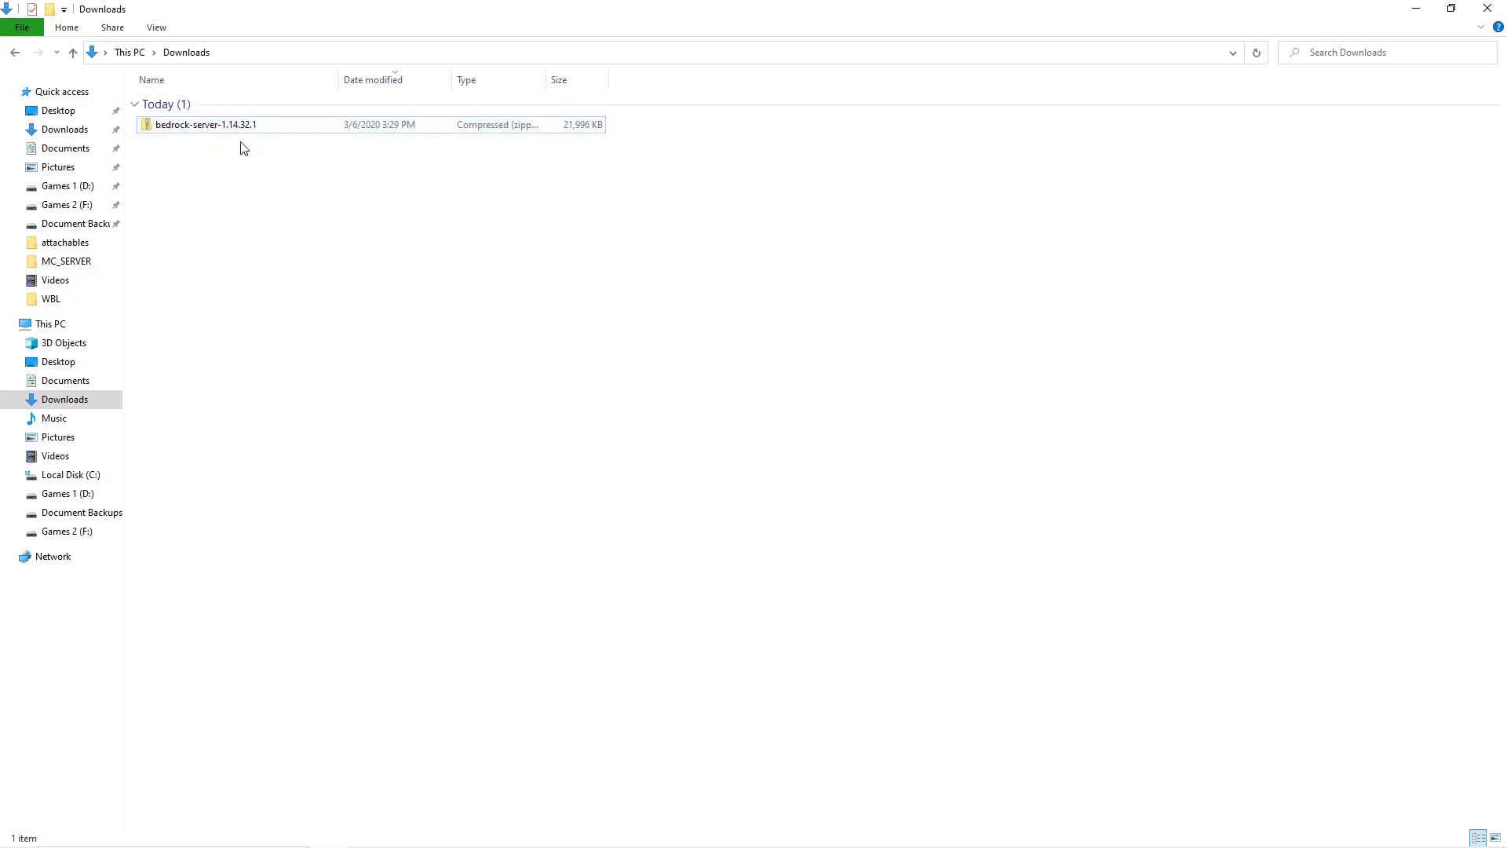
In File Explorer, extract the bedrock-server-1.14.32.1 archive into a folder of the same name in Downloads.
right_click(187, 131)
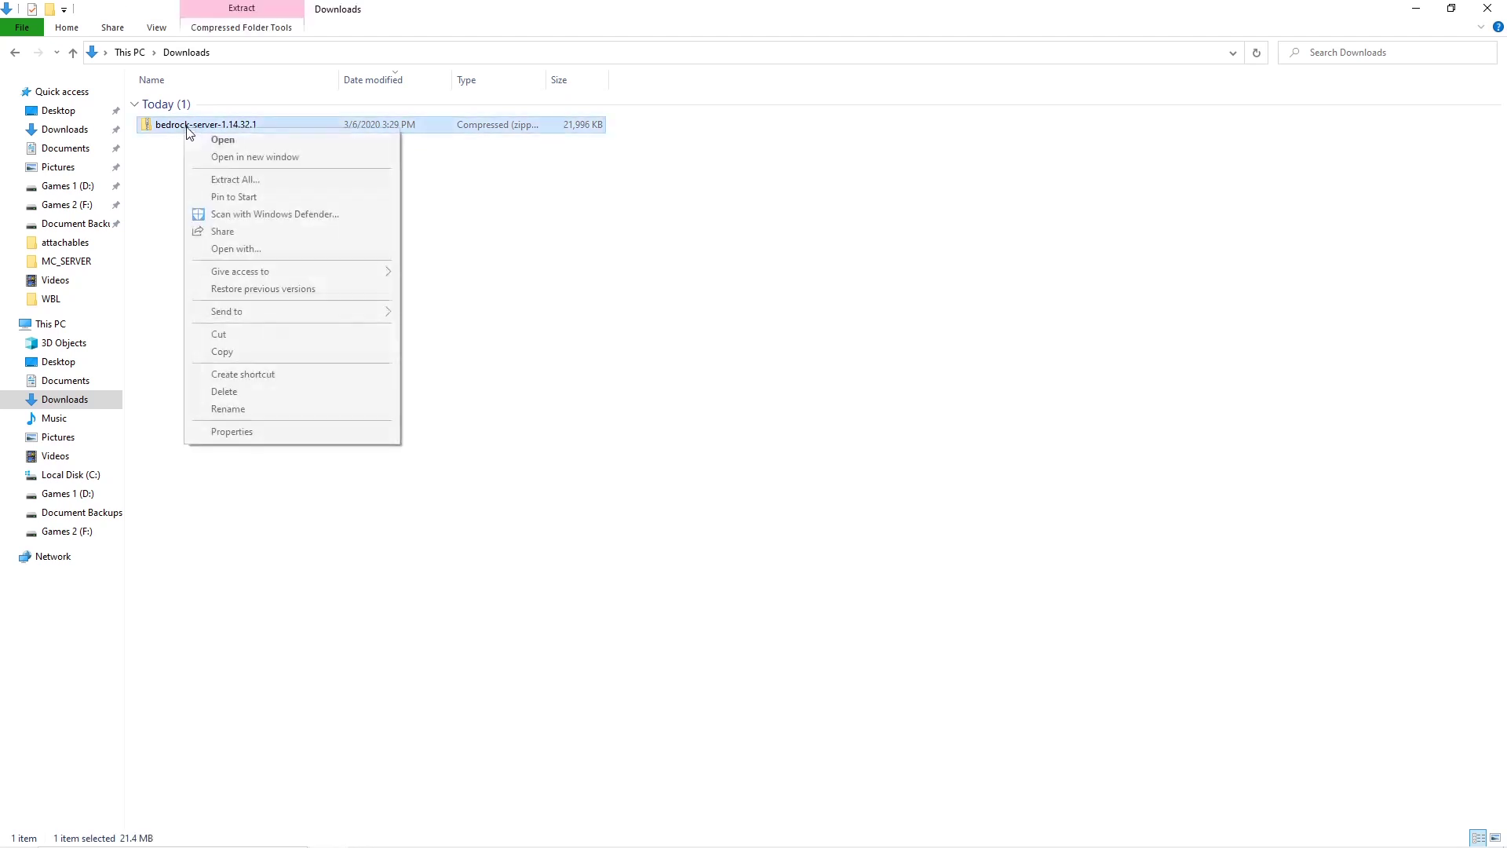
click(310, 181)
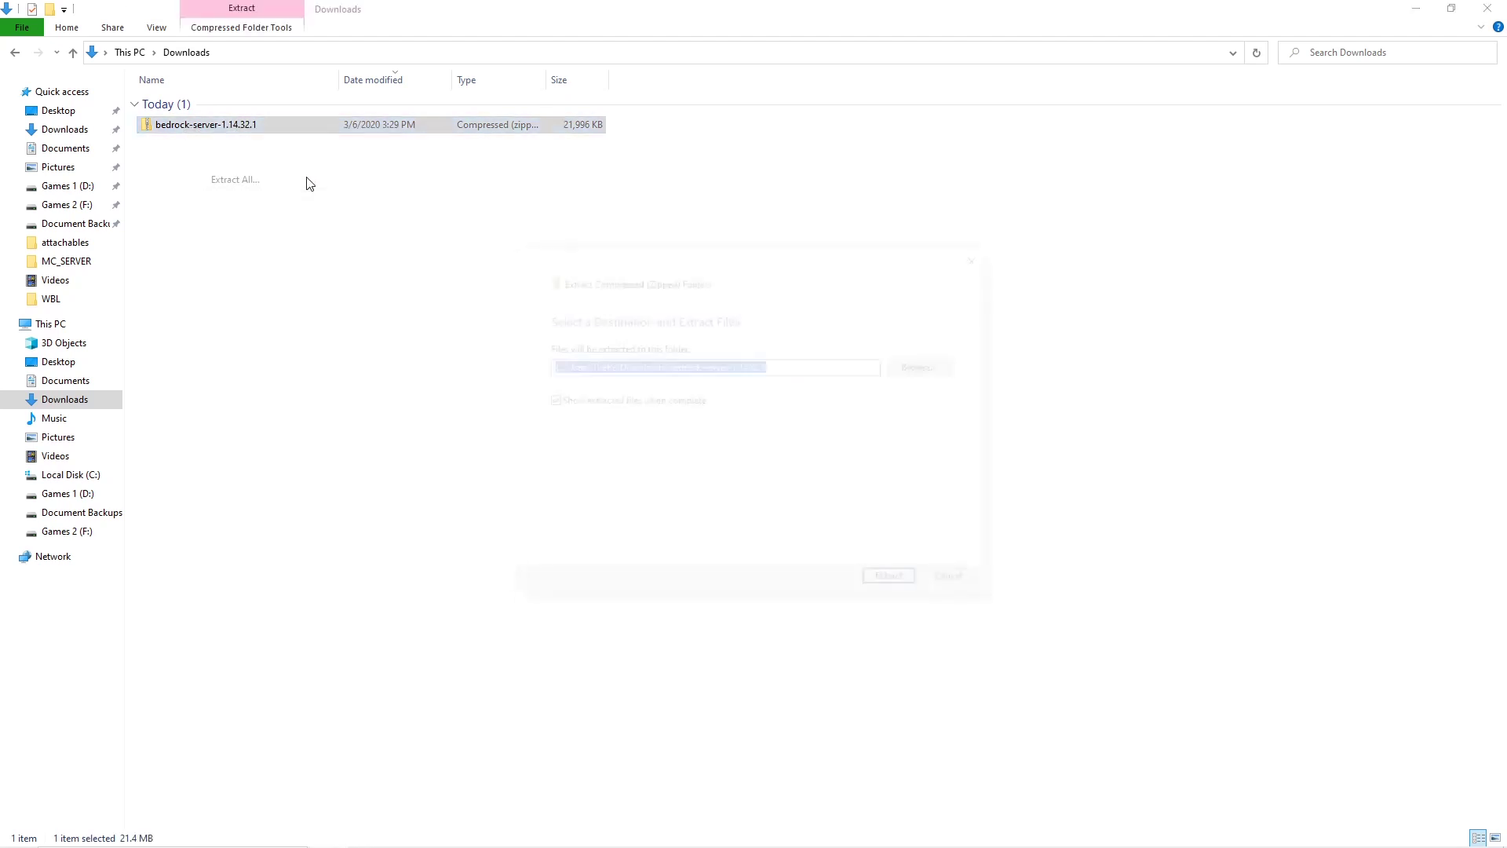
click(894, 581)
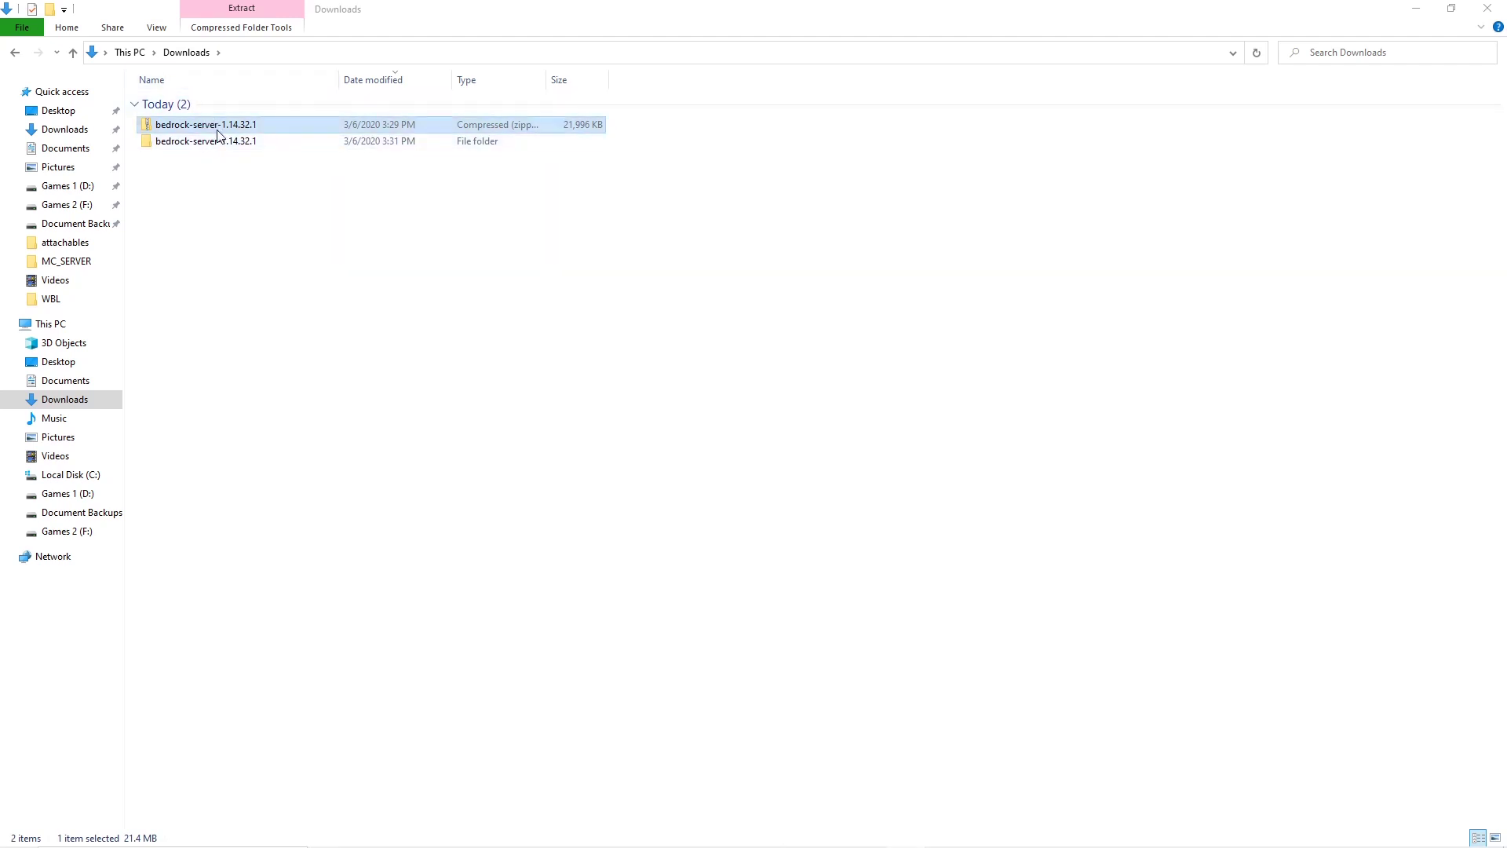
Open the extracted bedrock-server-1.14.32.1 folder to review its server files, and return to Downloads.
double_click(152, 143)
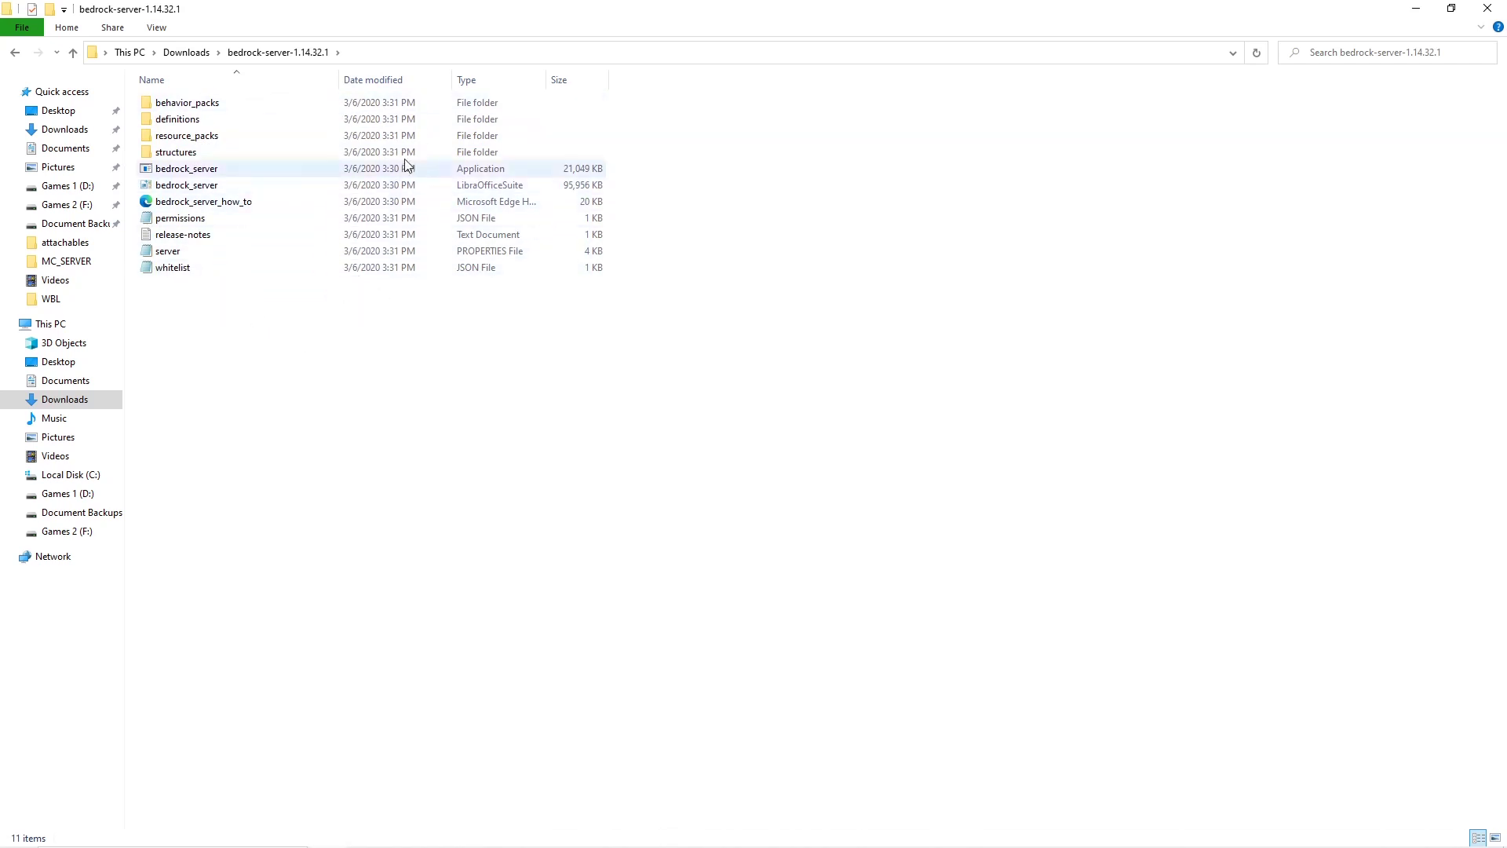
click(15, 52)
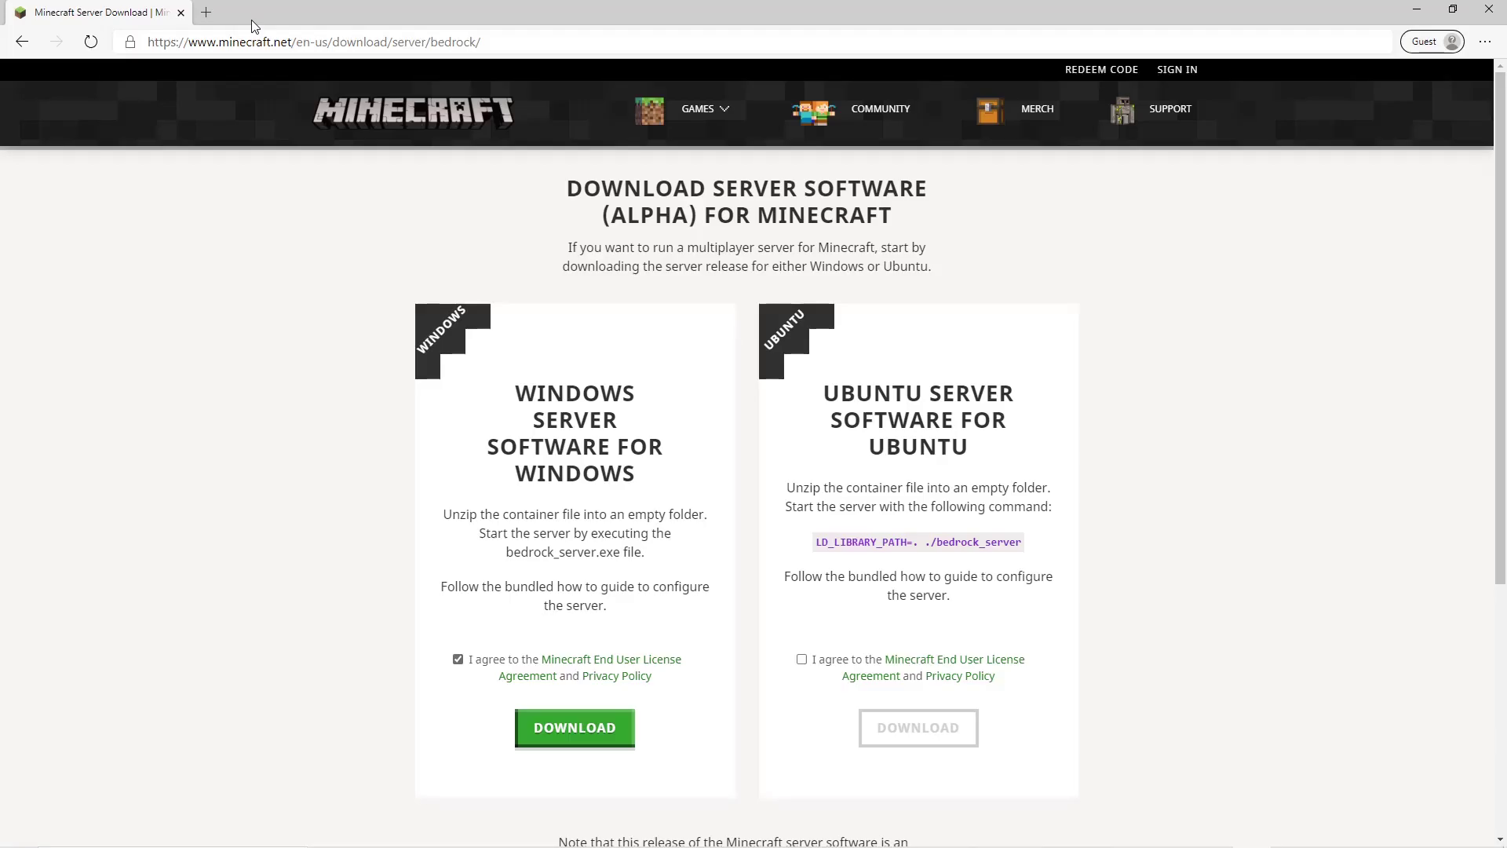
In the web browser, replace the Minecraft server download page with a new tab and search for "my ip address".
click(206, 14)
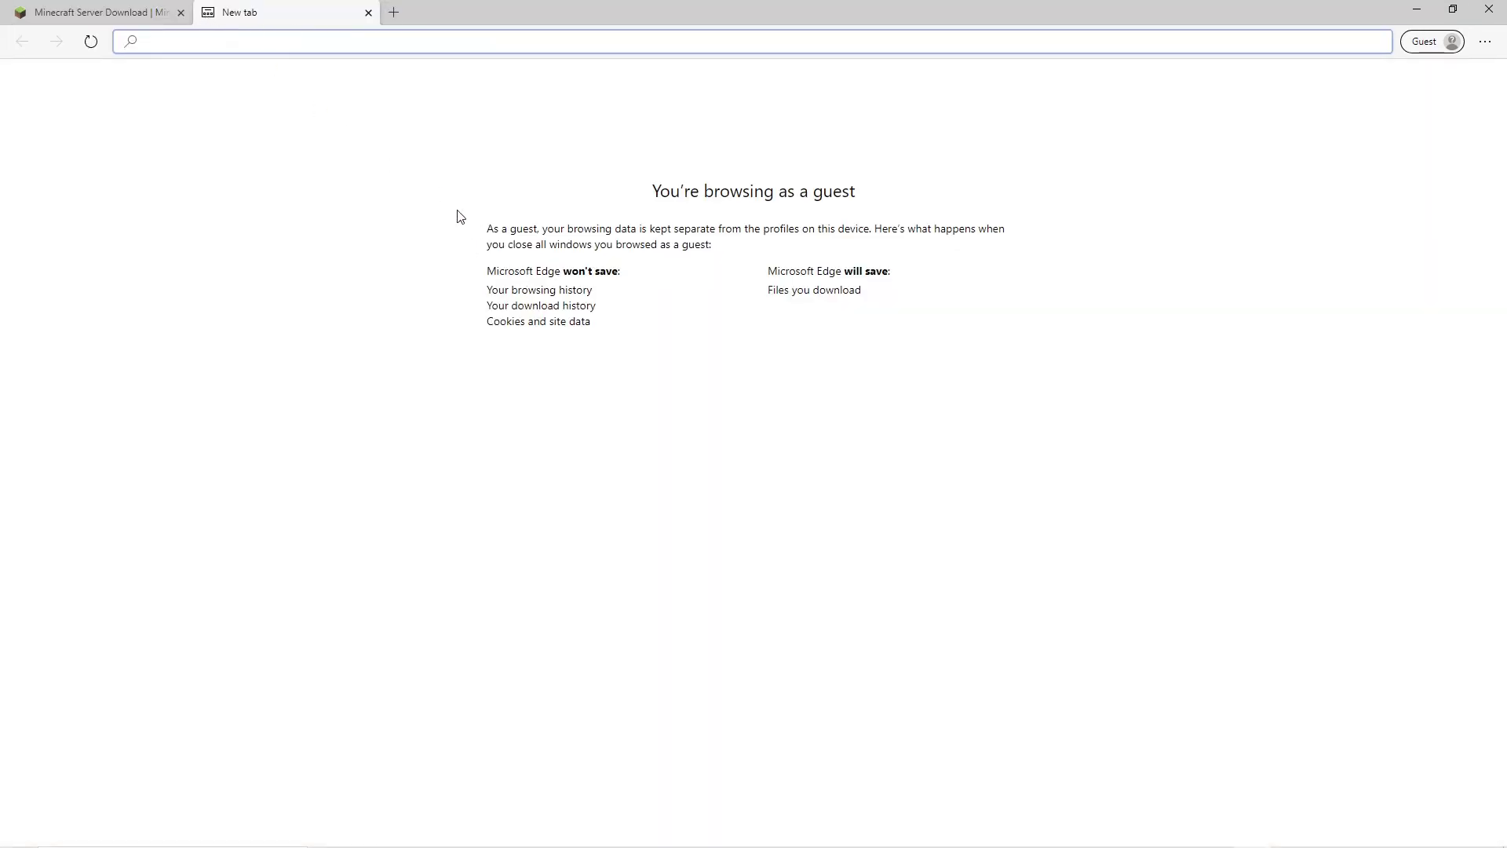
click(171, 20)
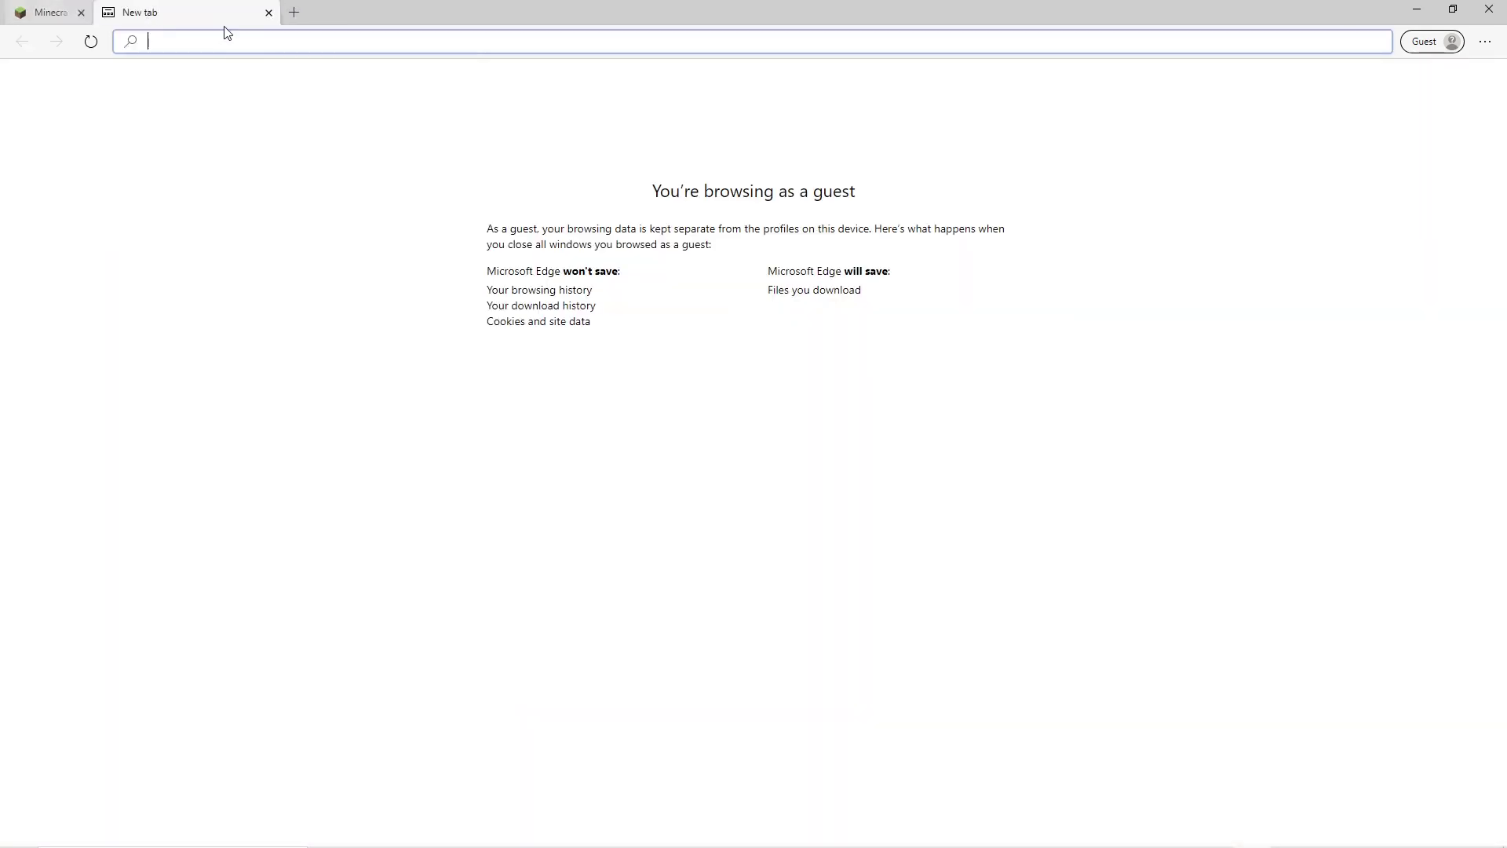
click(181, 12)
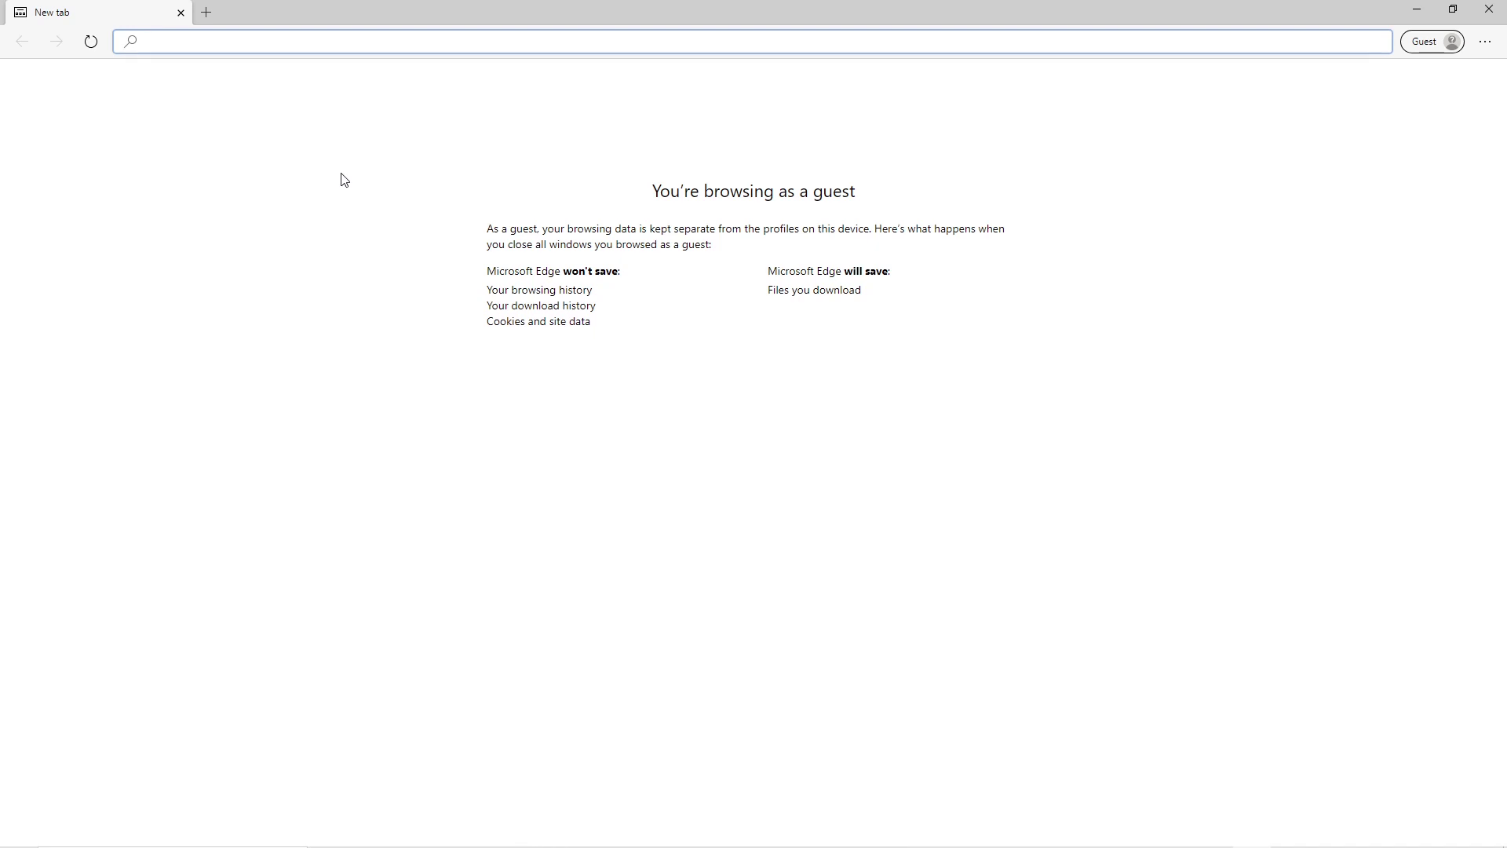
text(my ip)
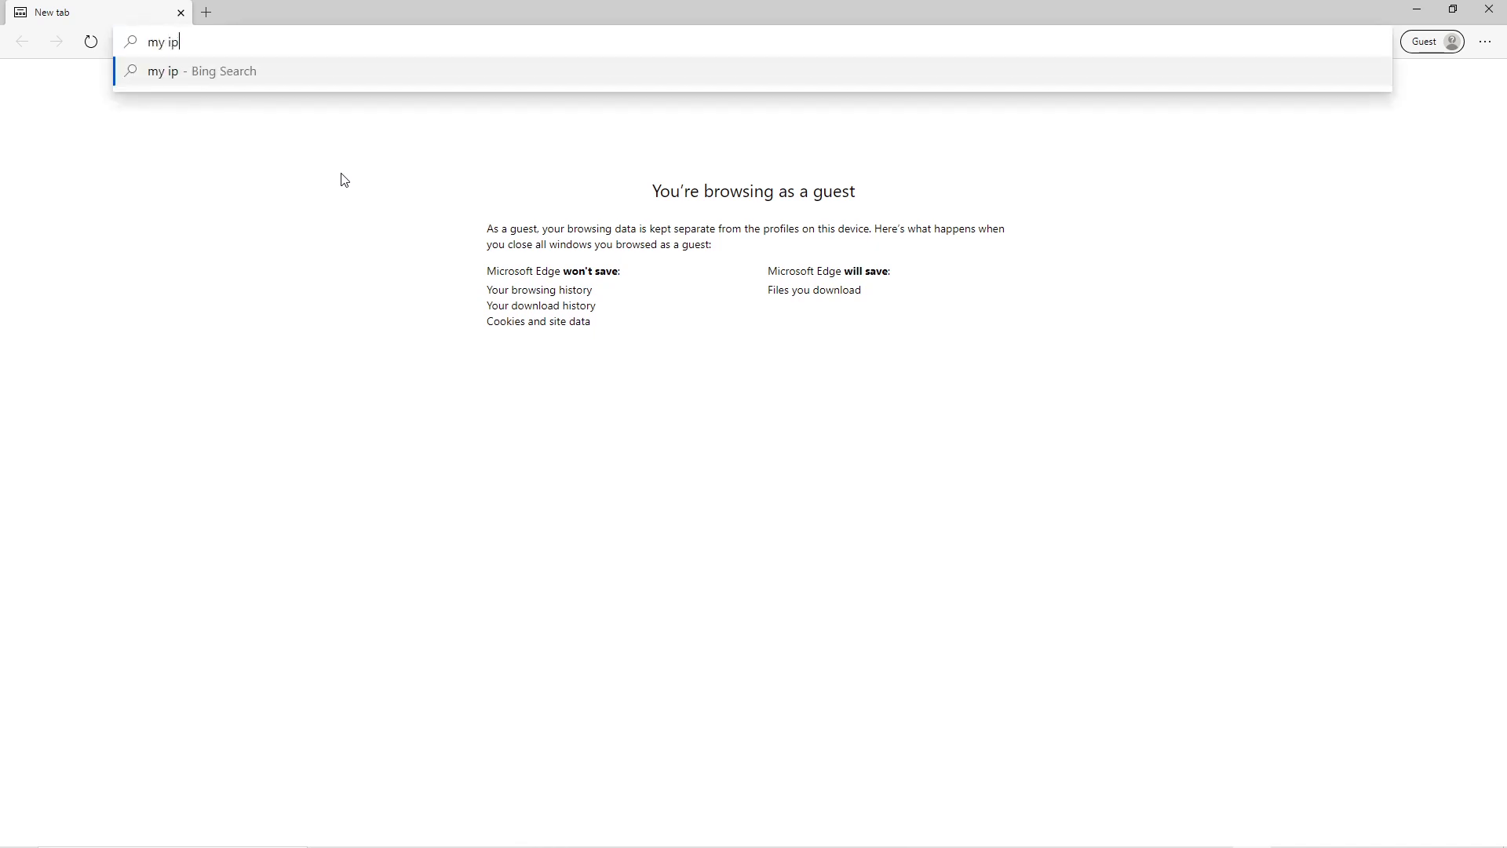
text( address)
key(Return)
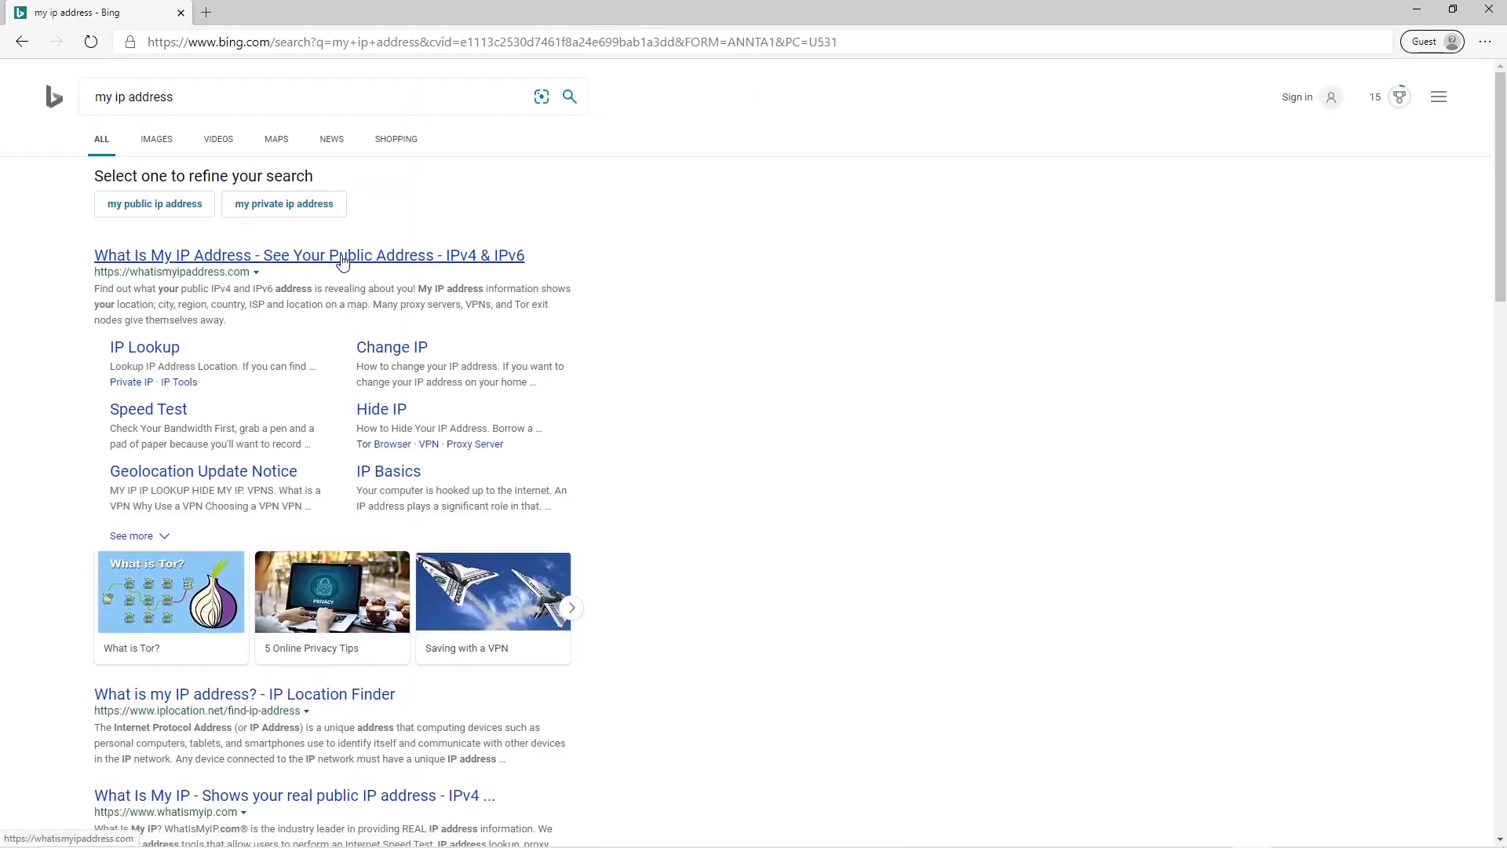
Open the whatismyipaddress.com result and dismiss its notification request and exclusive offer to read the public IP address.
click(493, 261)
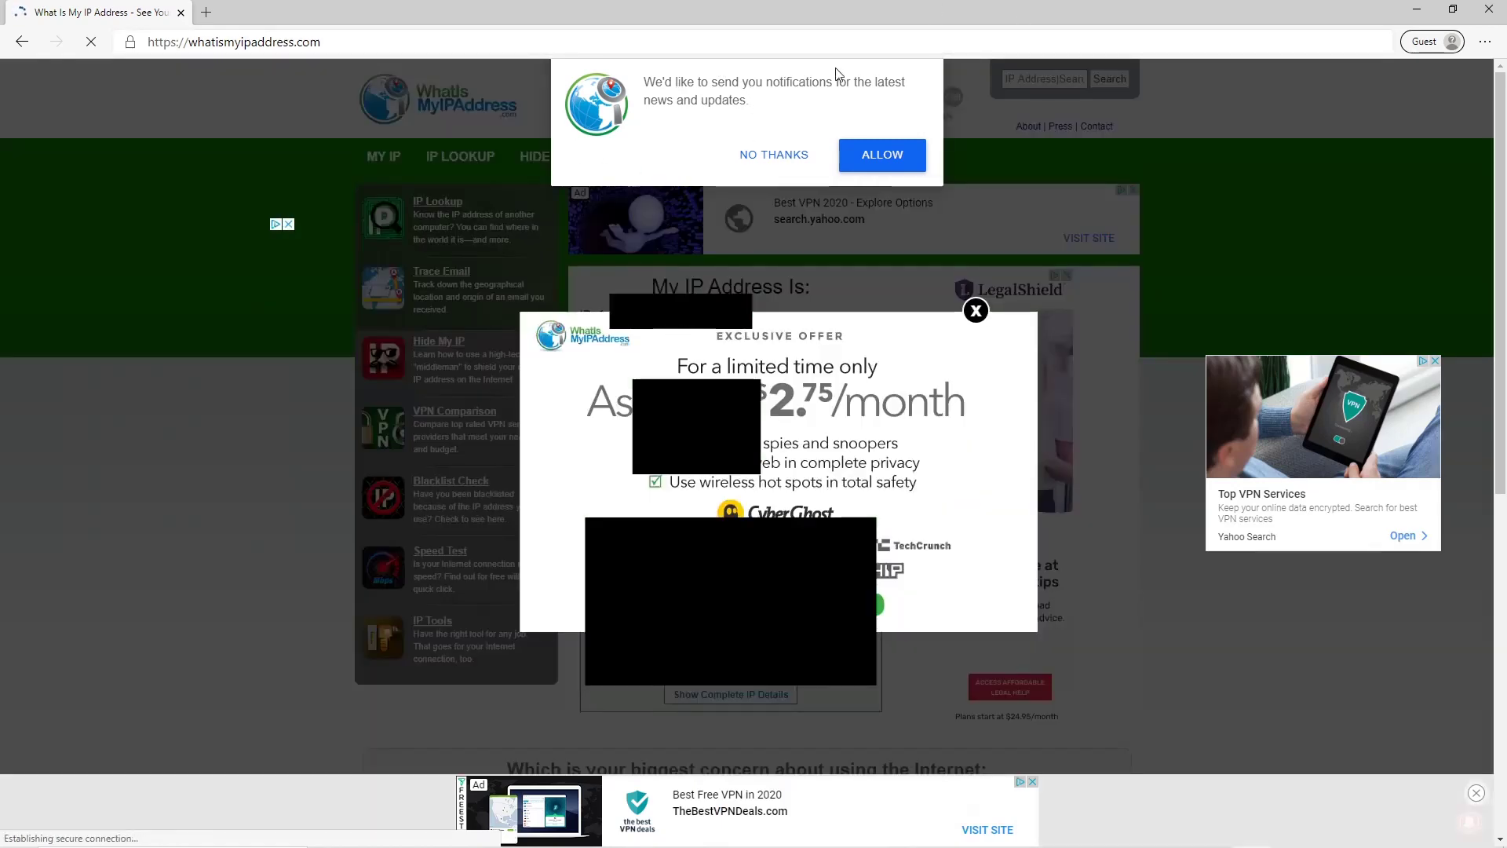
click(759, 161)
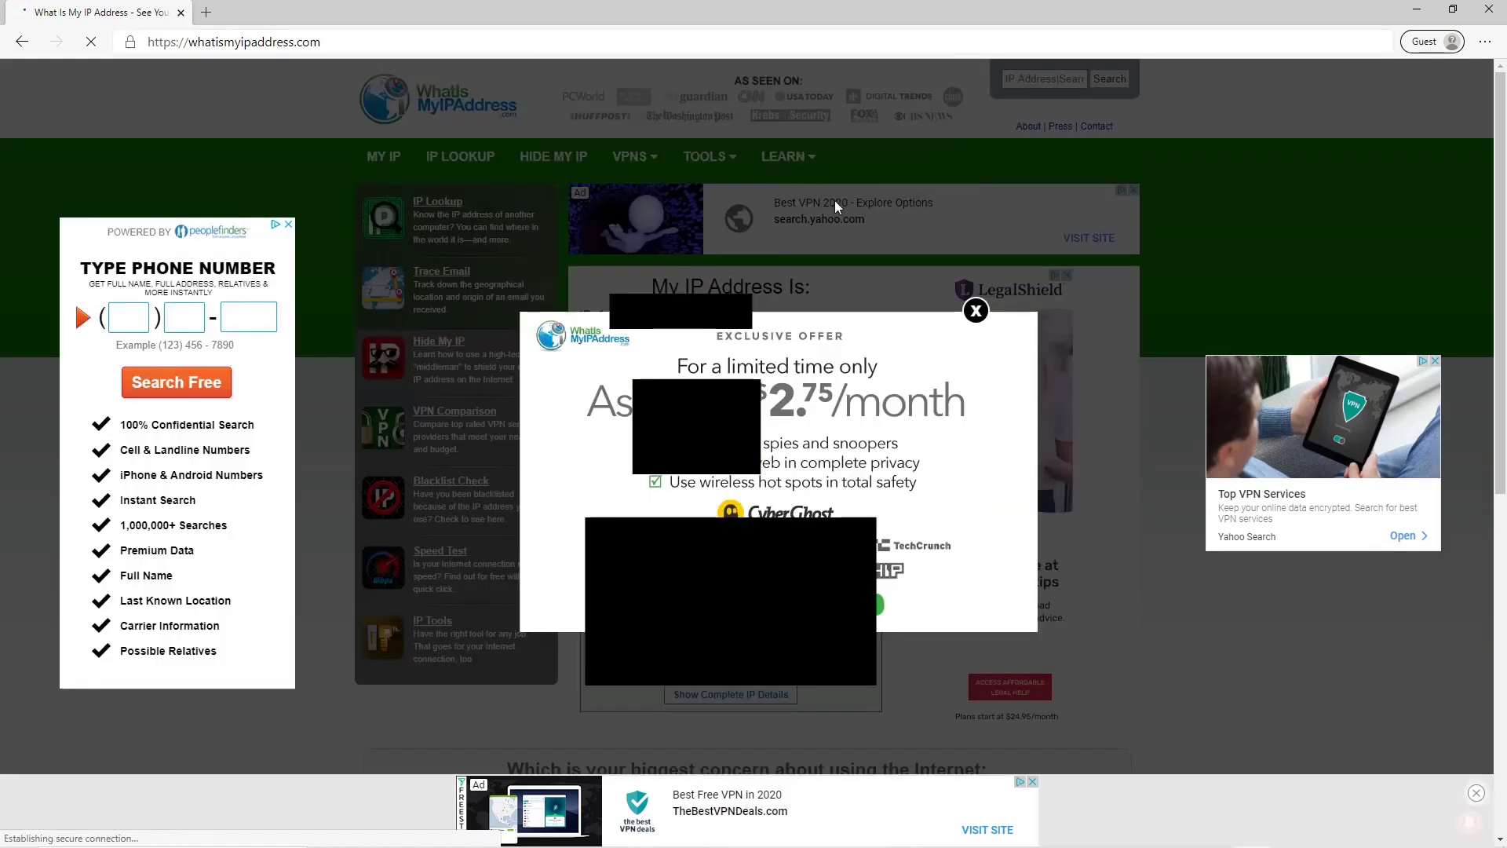
click(978, 312)
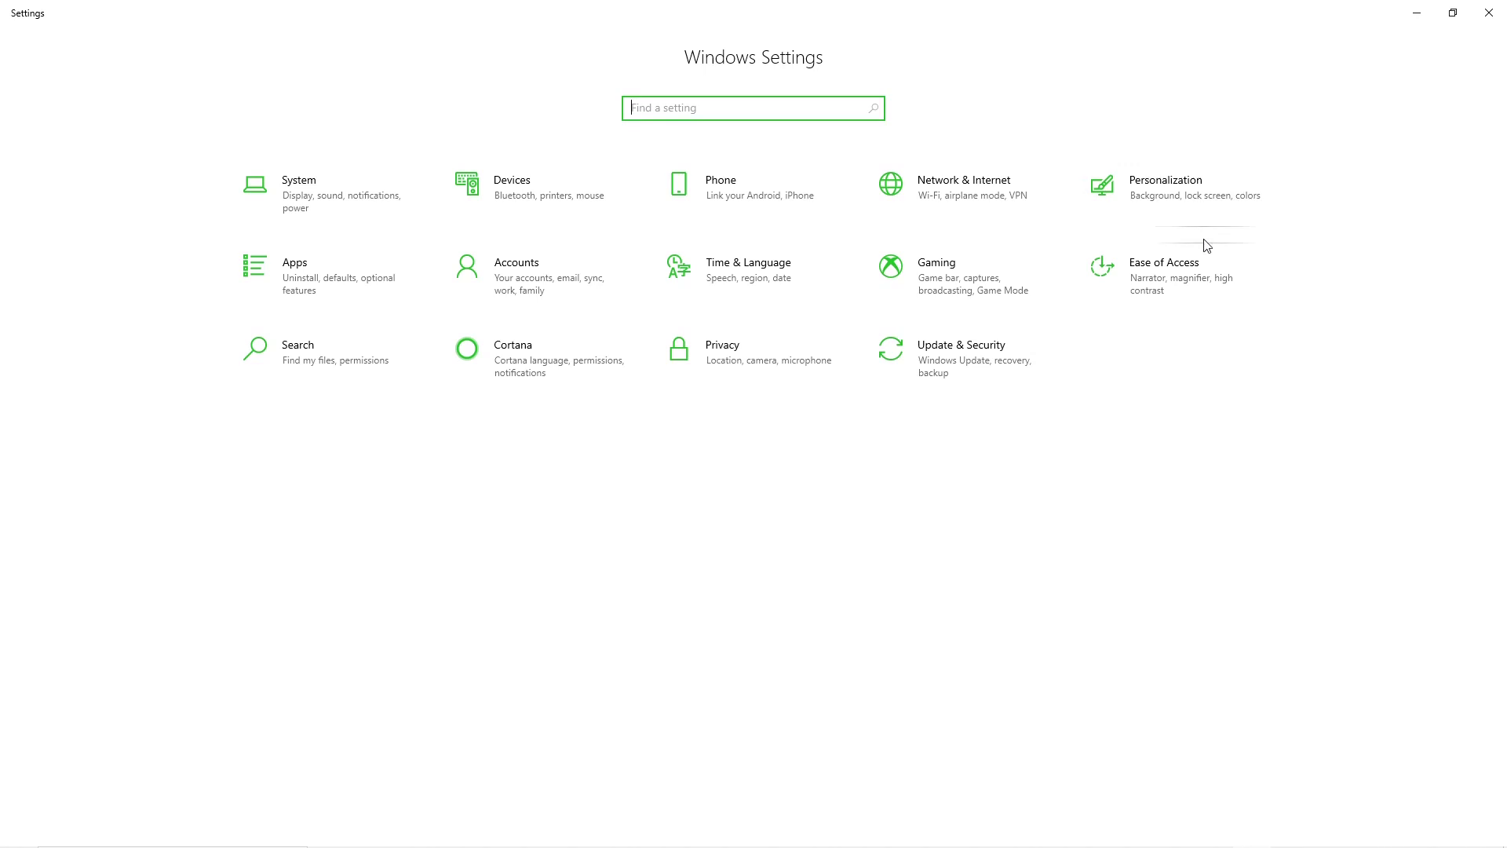
In Windows Settings, view the properties of the connected Ethernet network to find the computer's IPv4 address.
click(1004, 190)
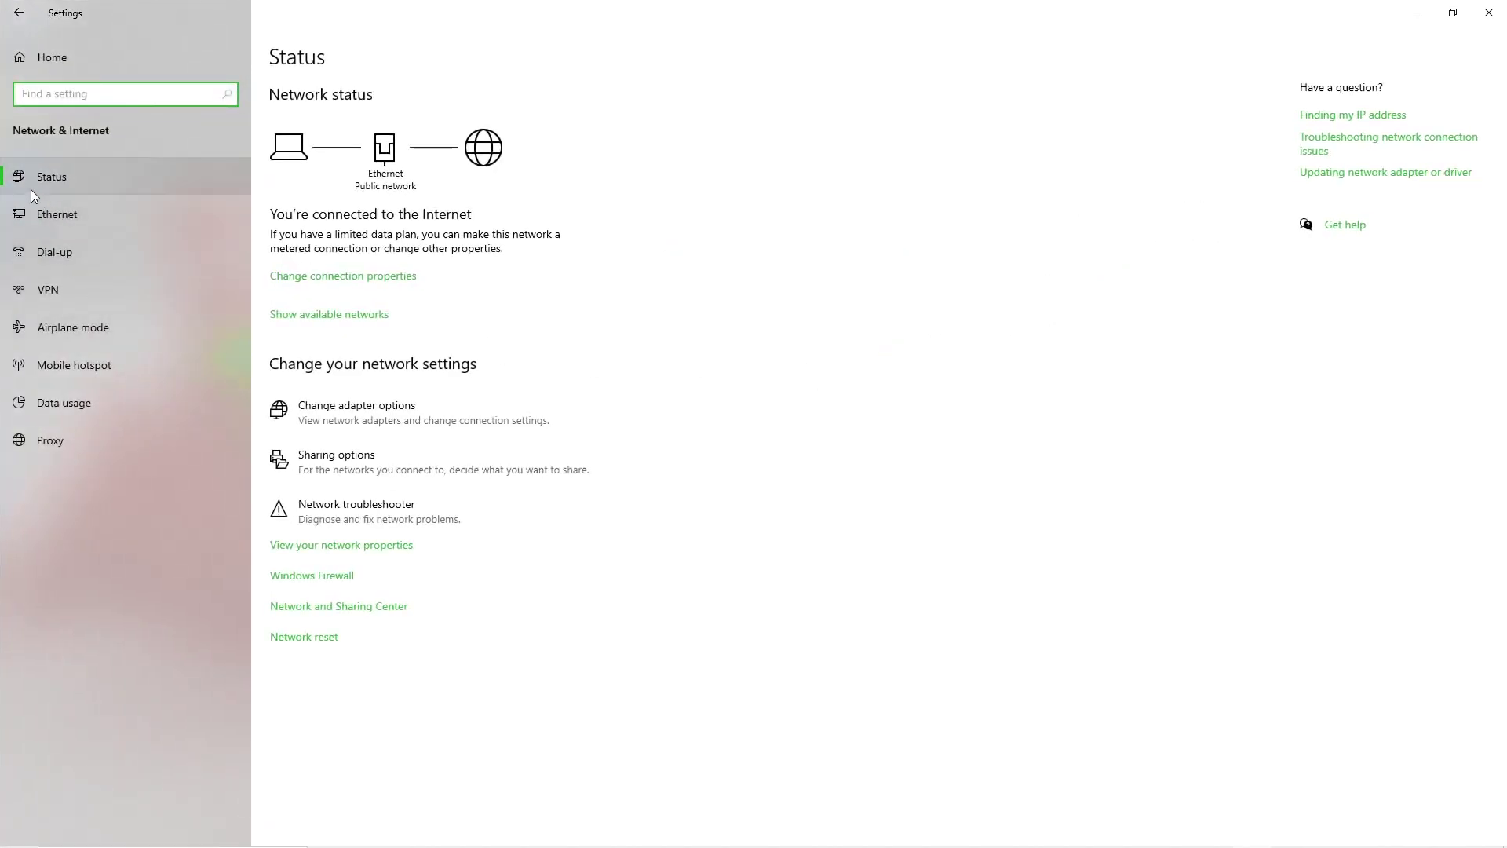
click(54, 213)
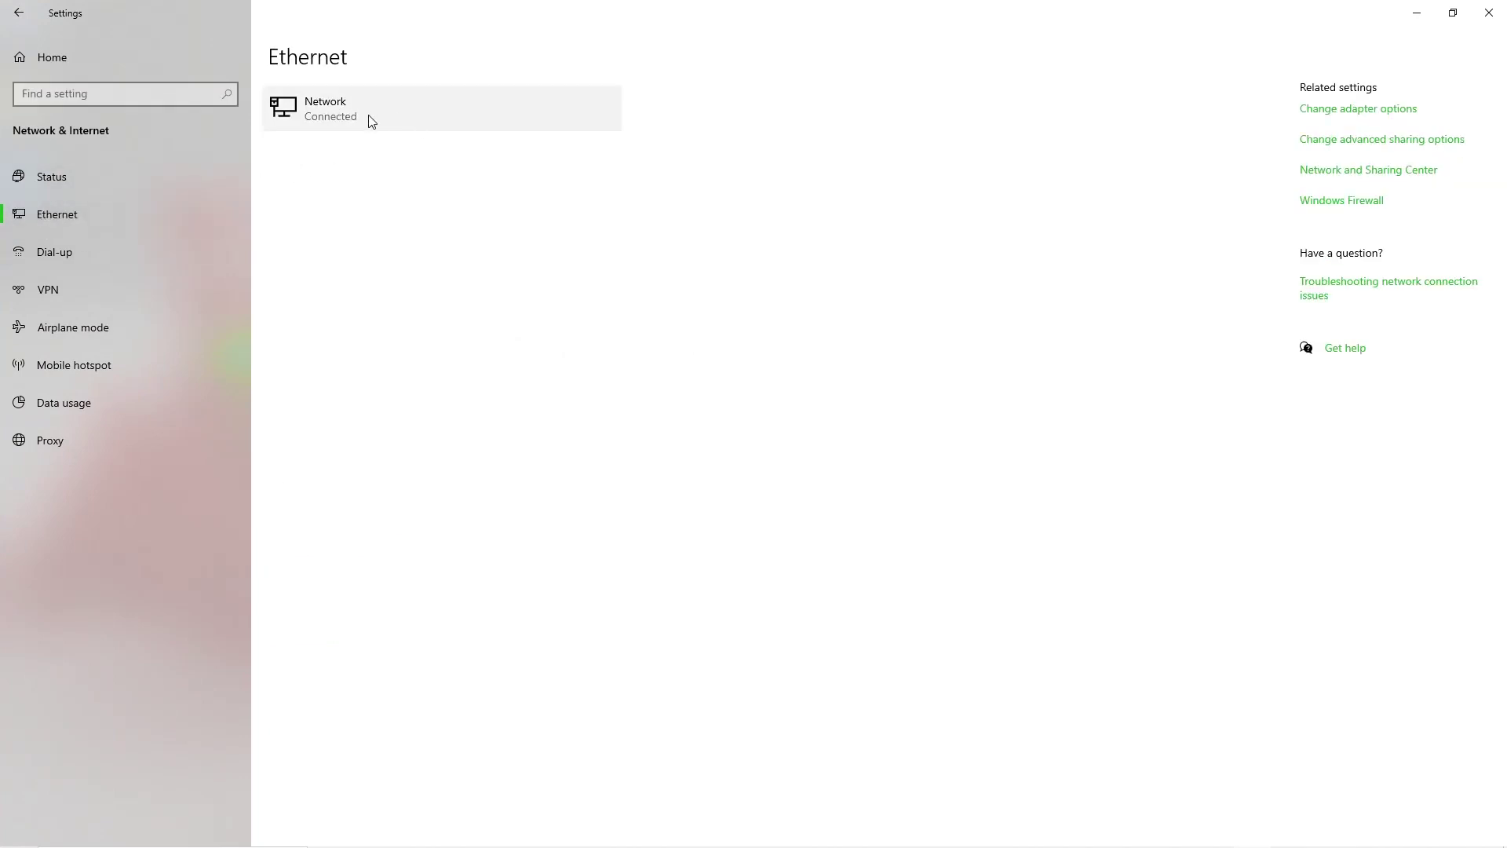
click(337, 125)
scroll(410, 283, down, 2)
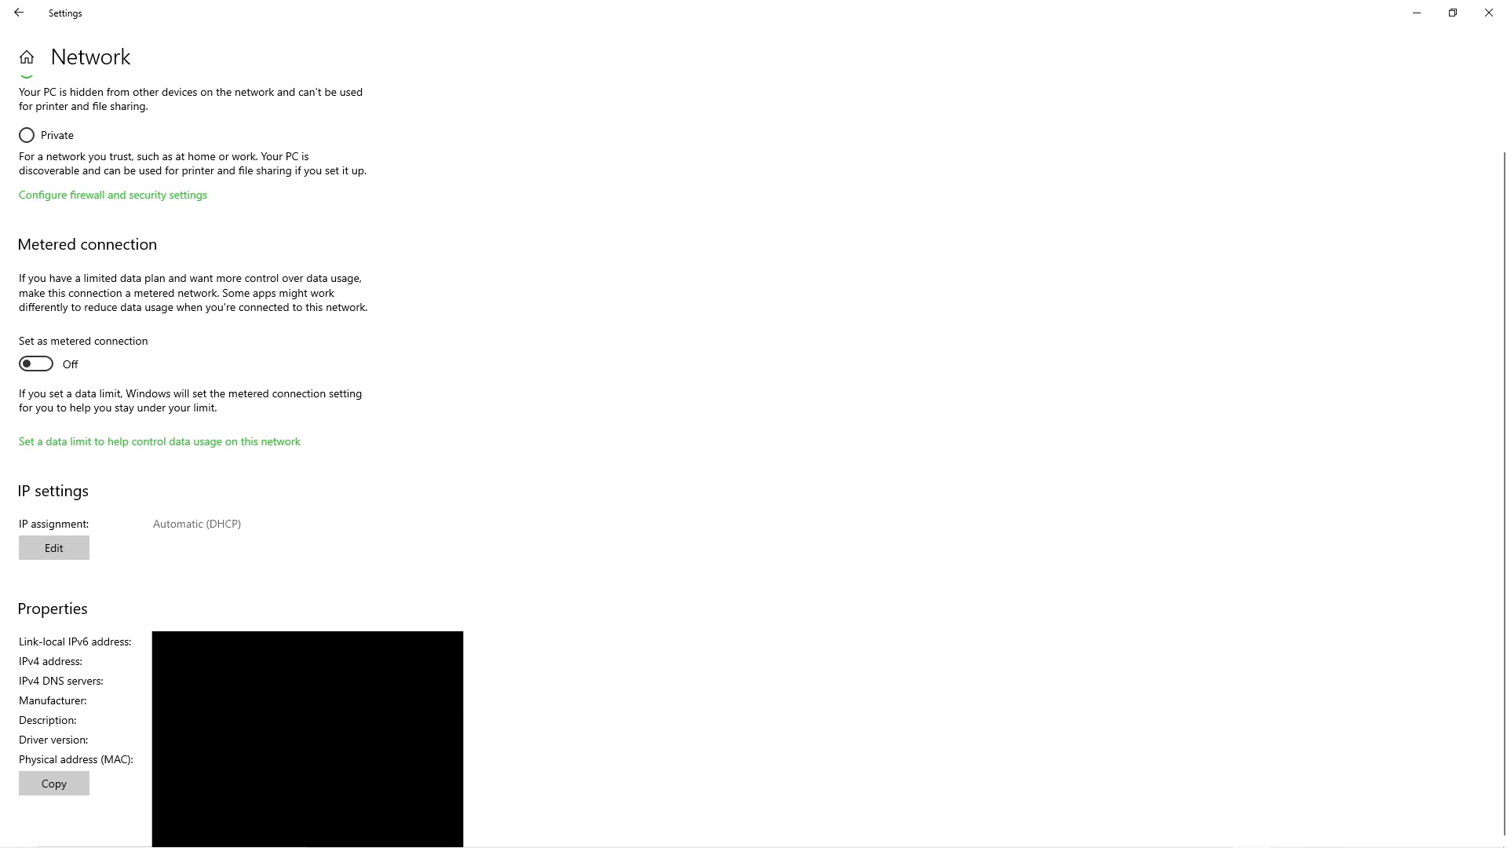
mouse_move(772, 846)
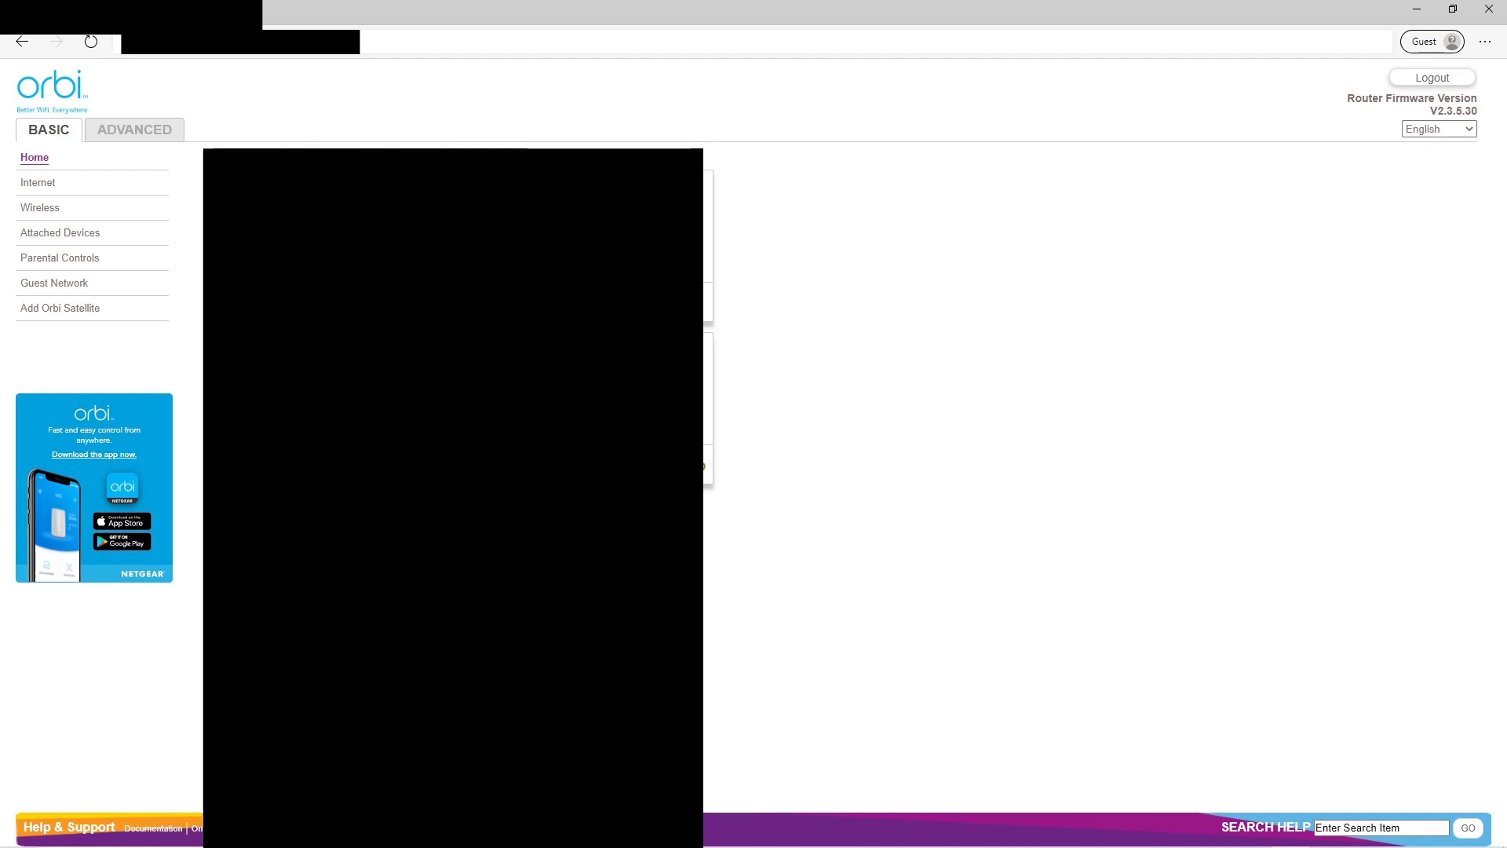
In the Orbi router's web interface, open the advanced port forwarding settings and start a new custom service.
click(131, 134)
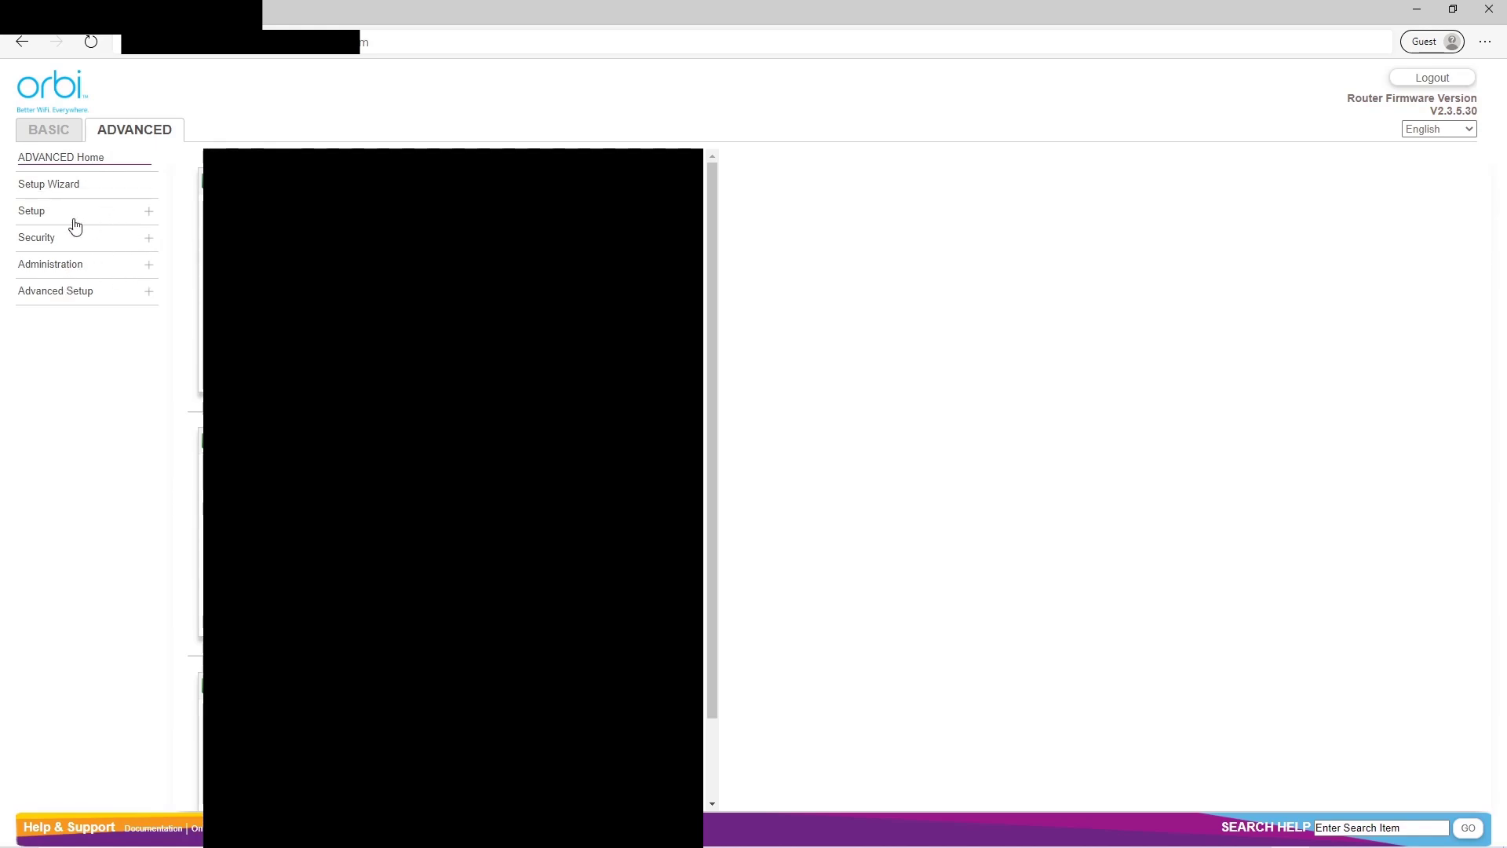
click(149, 238)
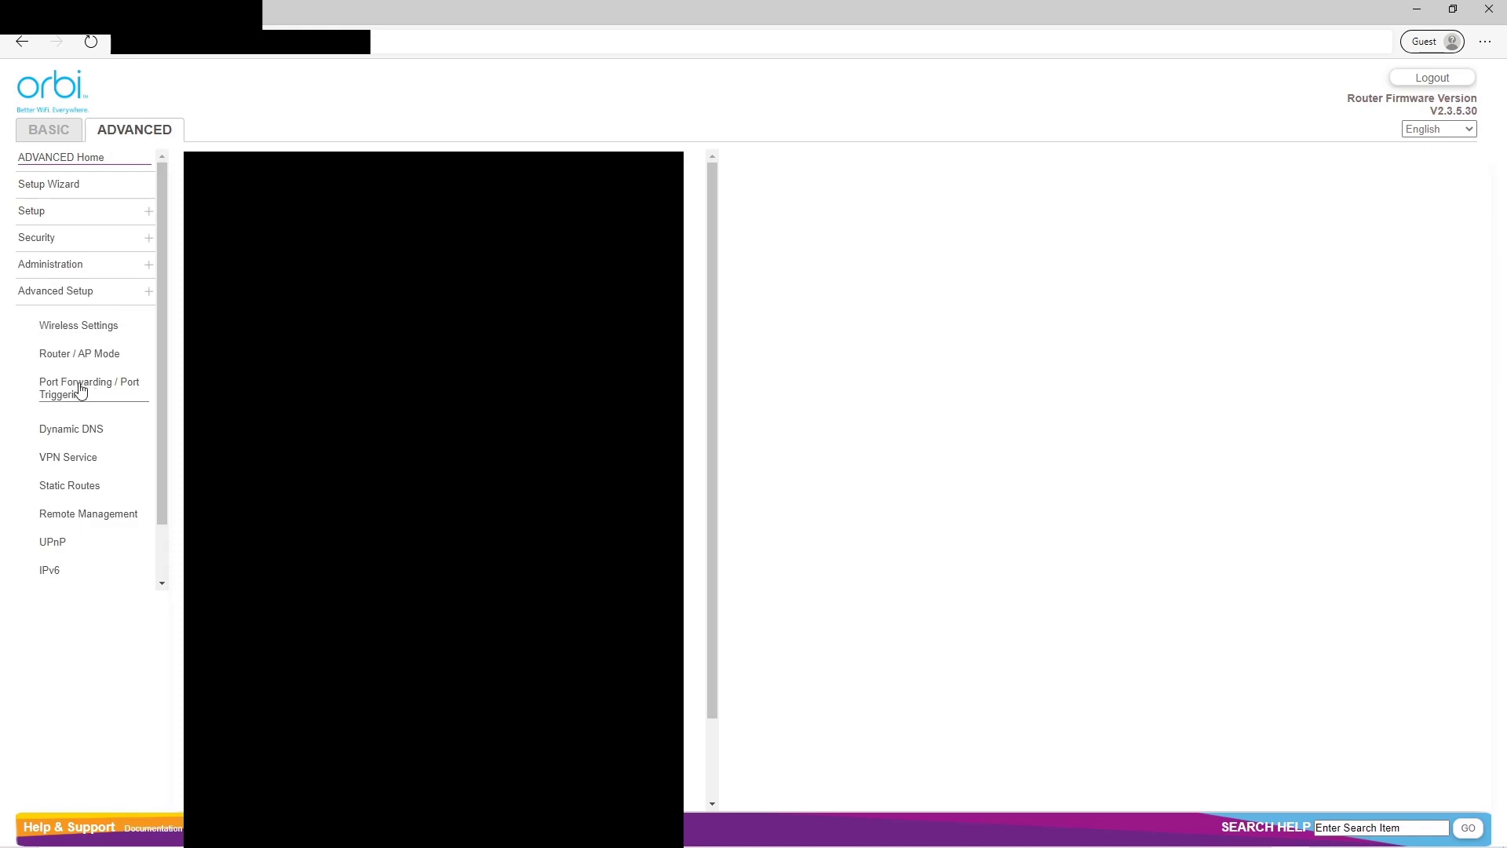
click(82, 390)
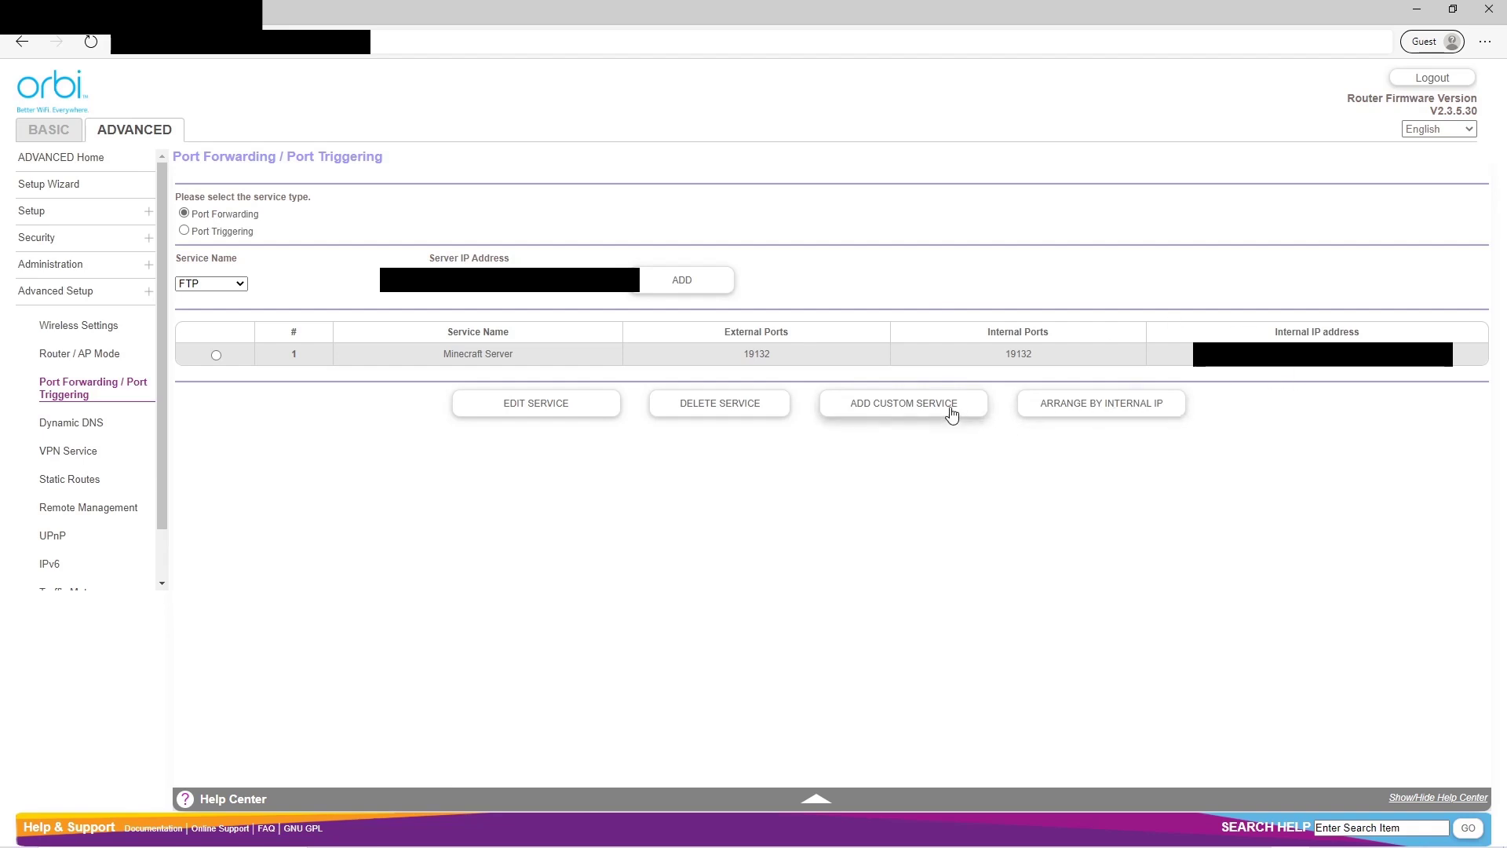
click(850, 406)
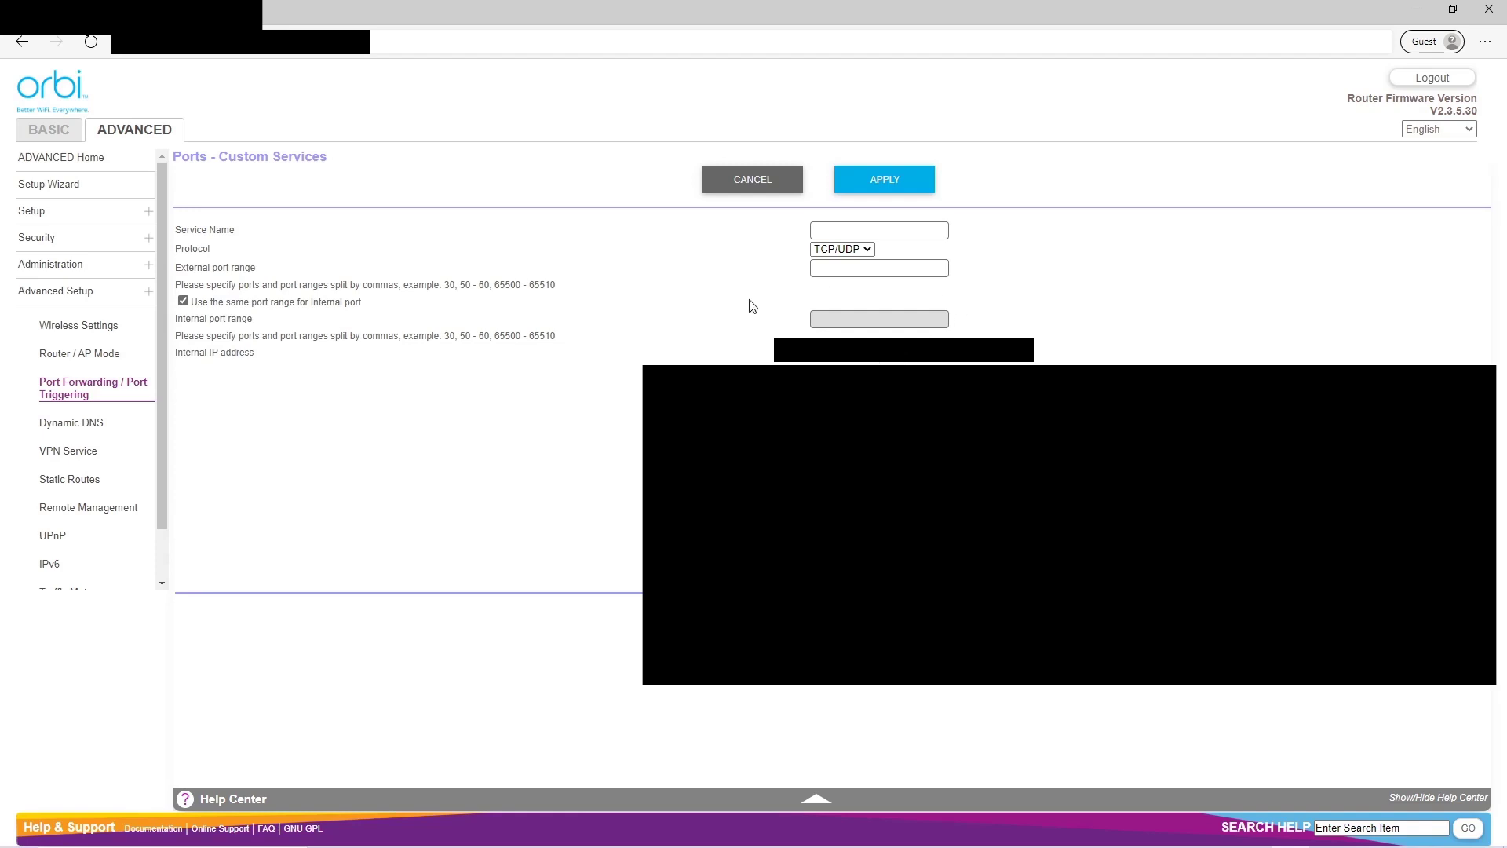
Keep the custom service's protocol as TCP/UDP, set its external port to 19132, and go to the internal IP address.
click(816, 229)
drag(225, 230, 174, 232)
click(508, 241)
click(821, 230)
click(839, 250)
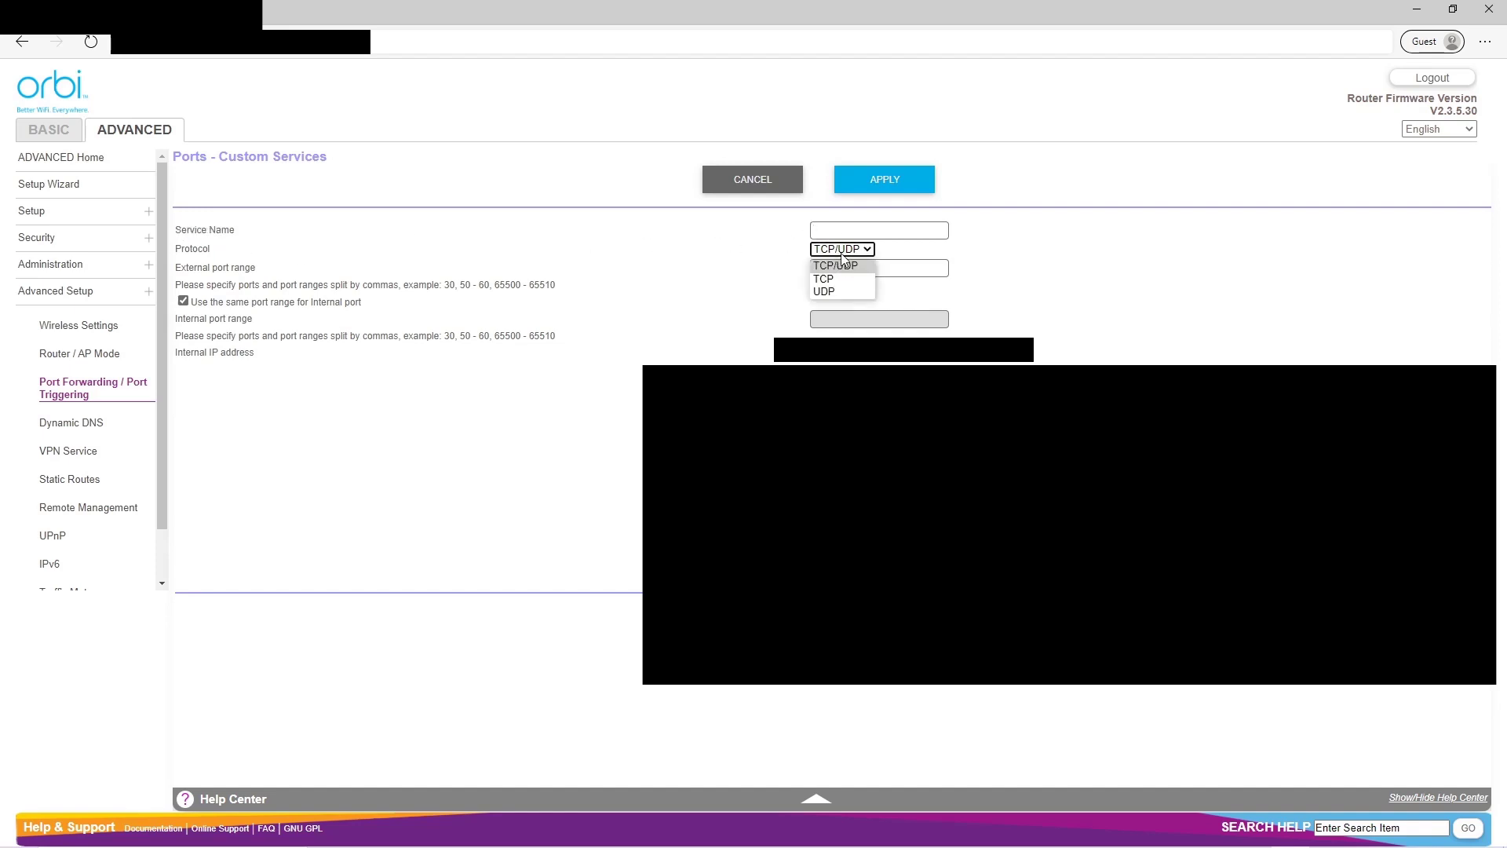
click(834, 269)
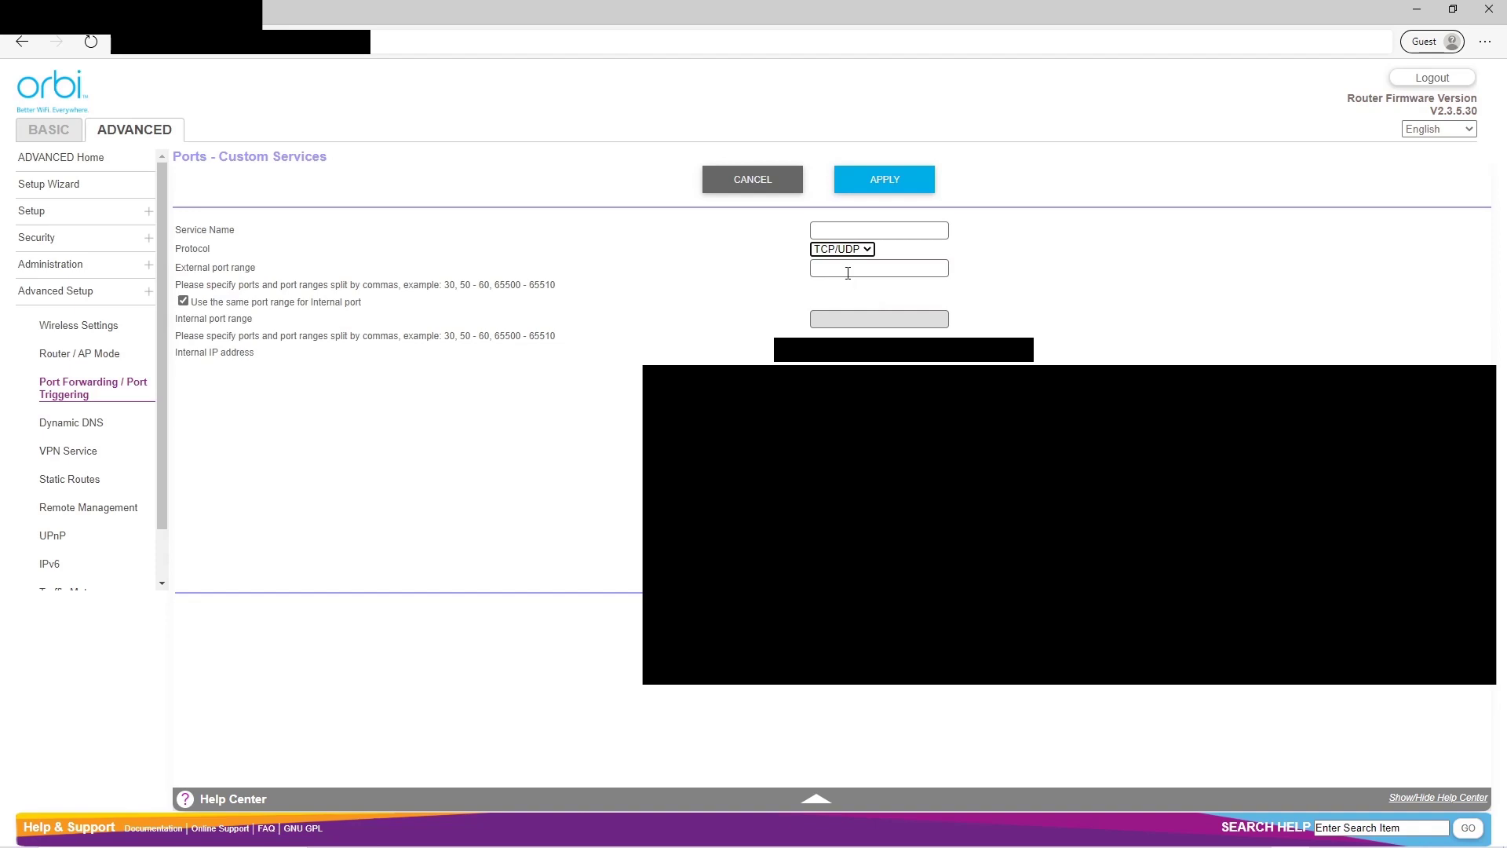
click(842, 266)
text(19132)
double_click(885, 271)
click(873, 356)
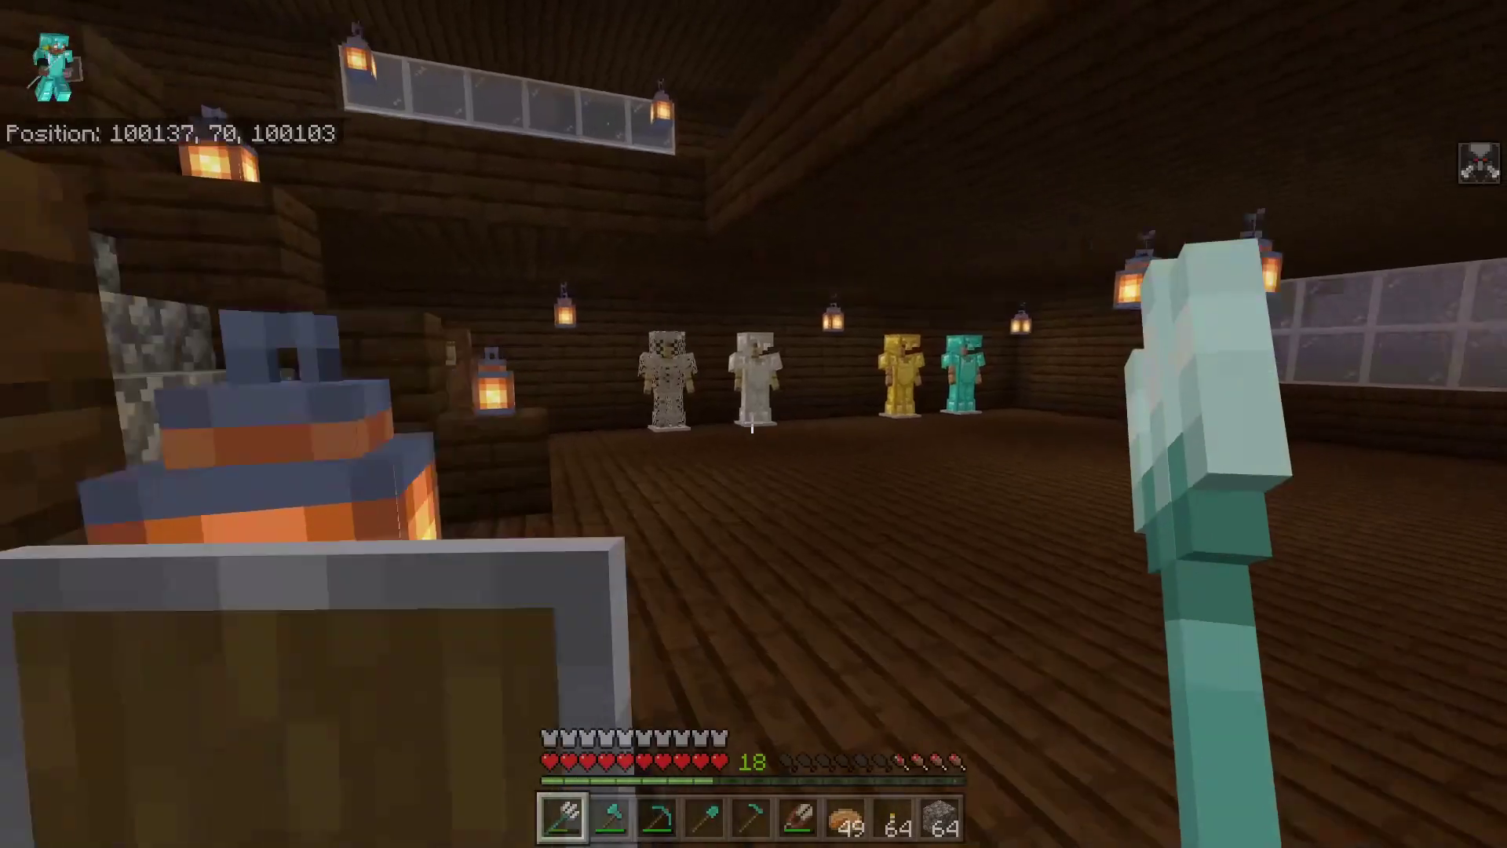
In Minecraft, climb from the armor stand room to the upper floor and enter the bedroom with the cakes and white beds.
key(w)
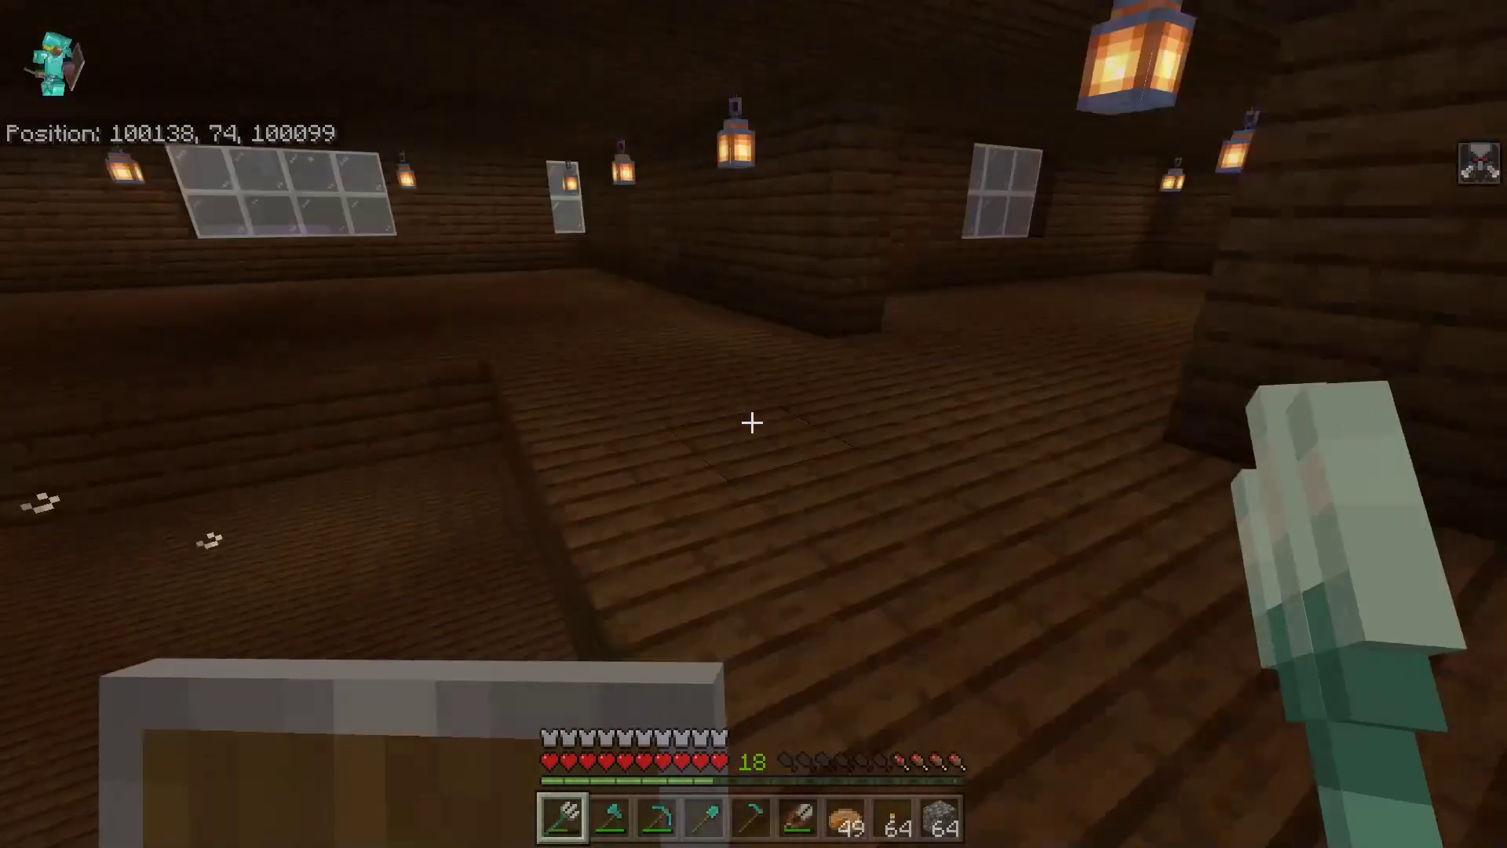
key(w)
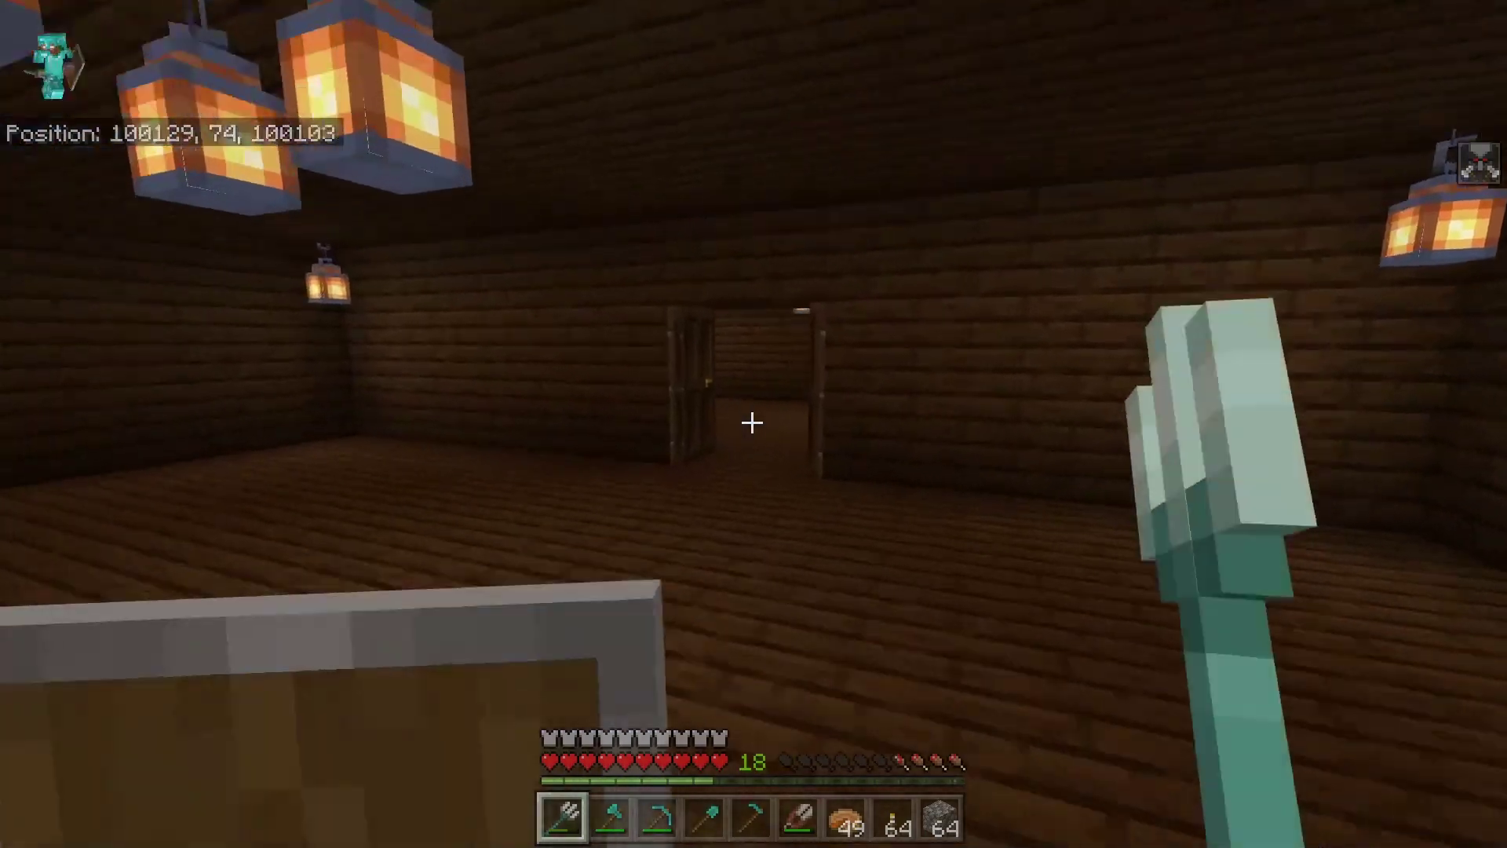
key(w)
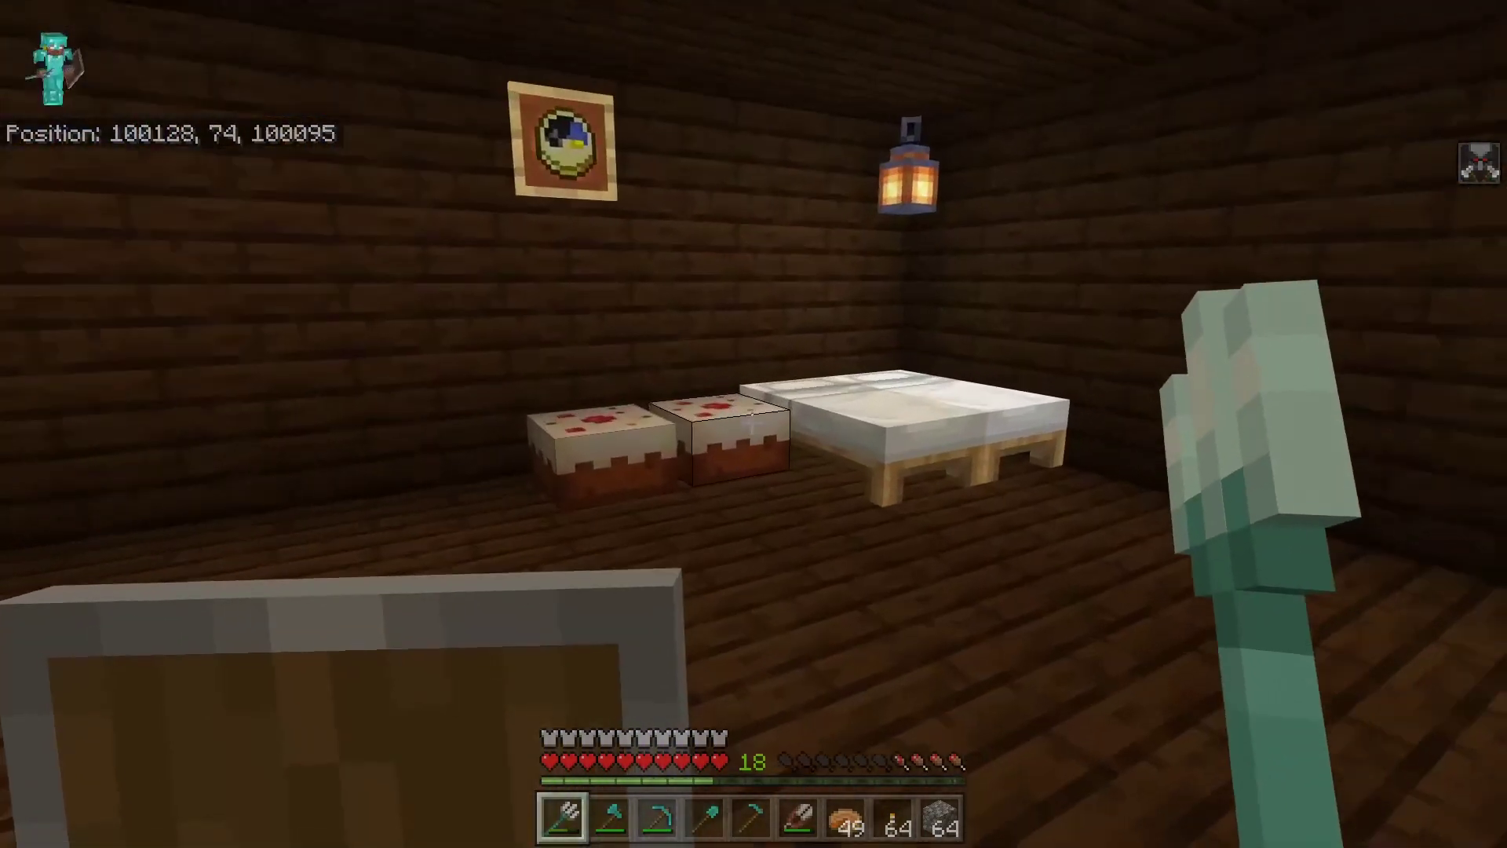
key(w)
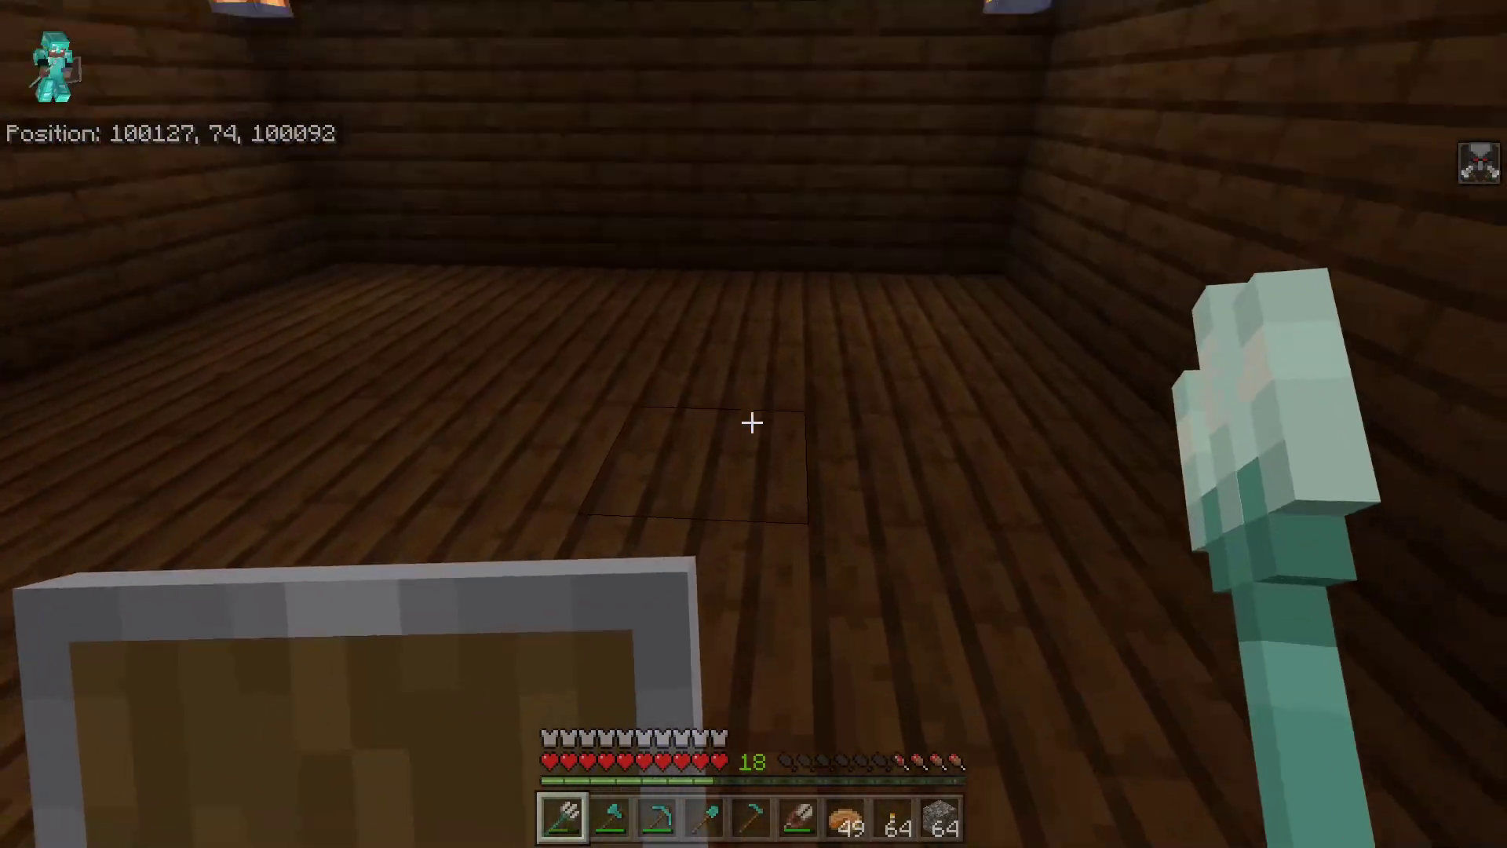
Leave the bedroom and walk around the lantern-lit upper floor, past the stairwell and along the large windows.
key(w)
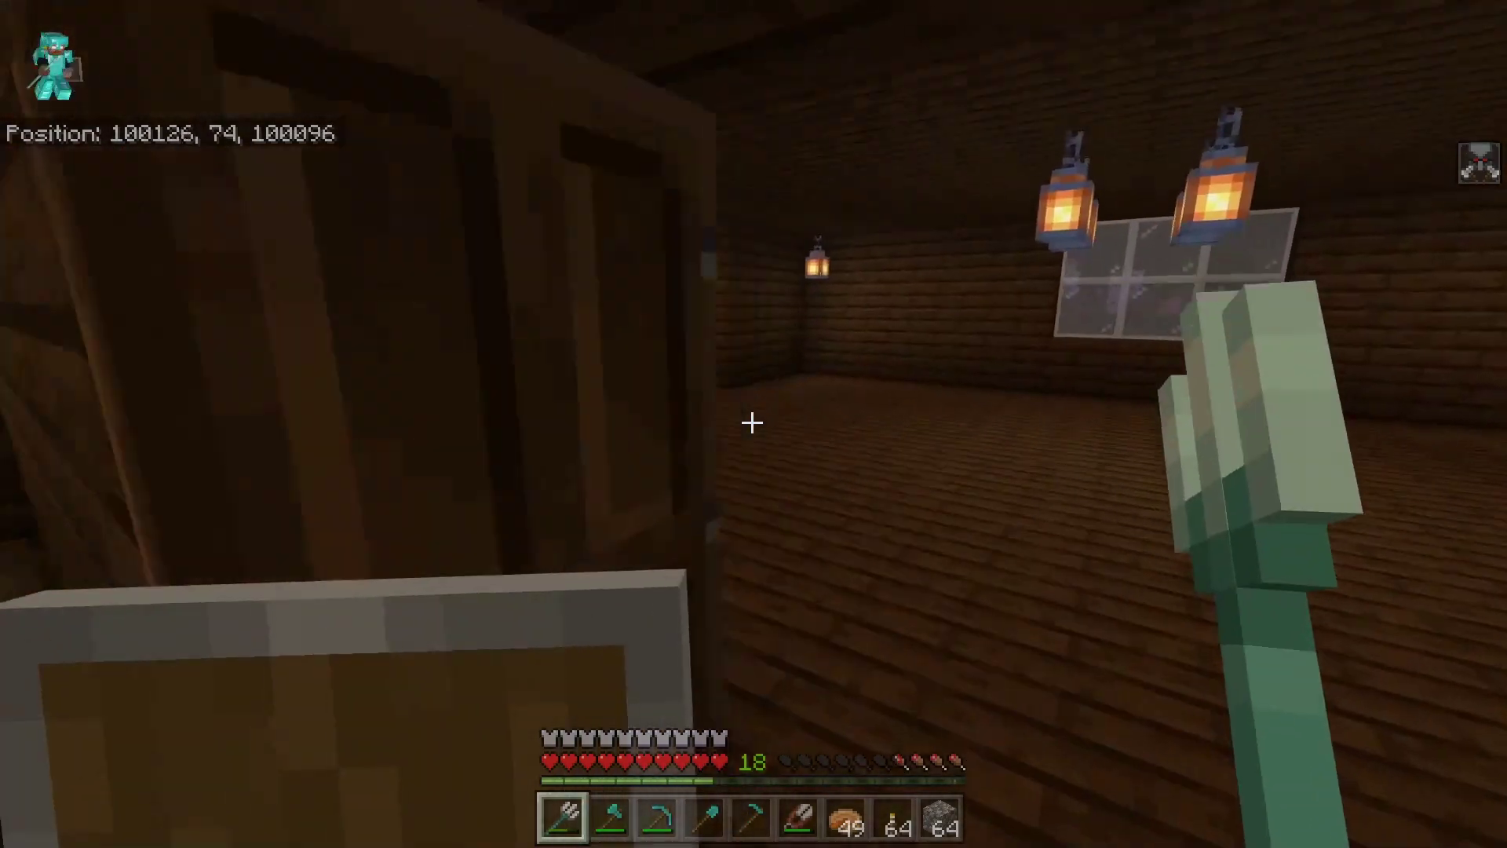
key(w)
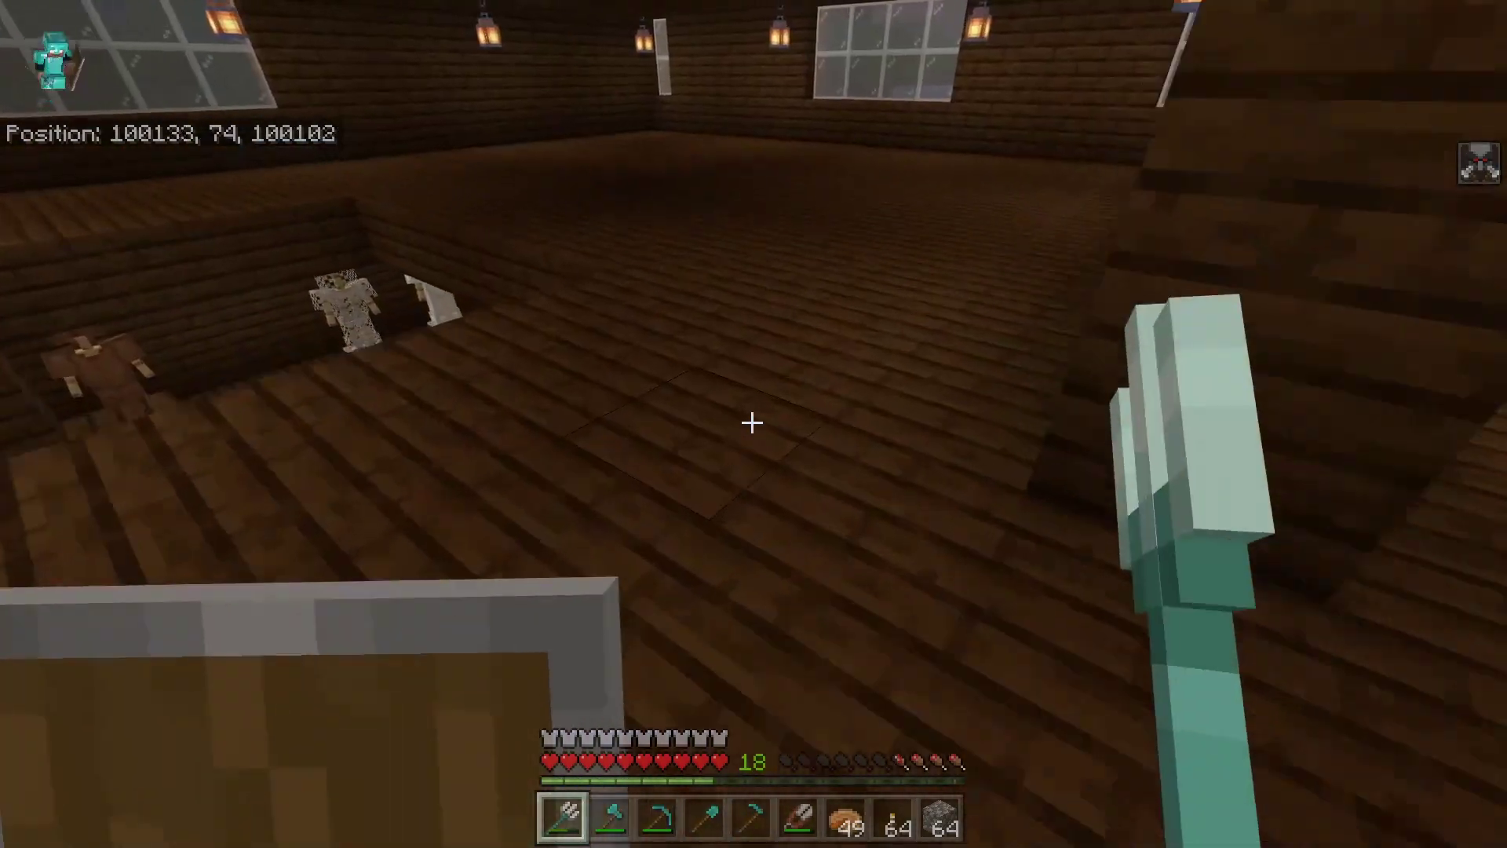
key(w)
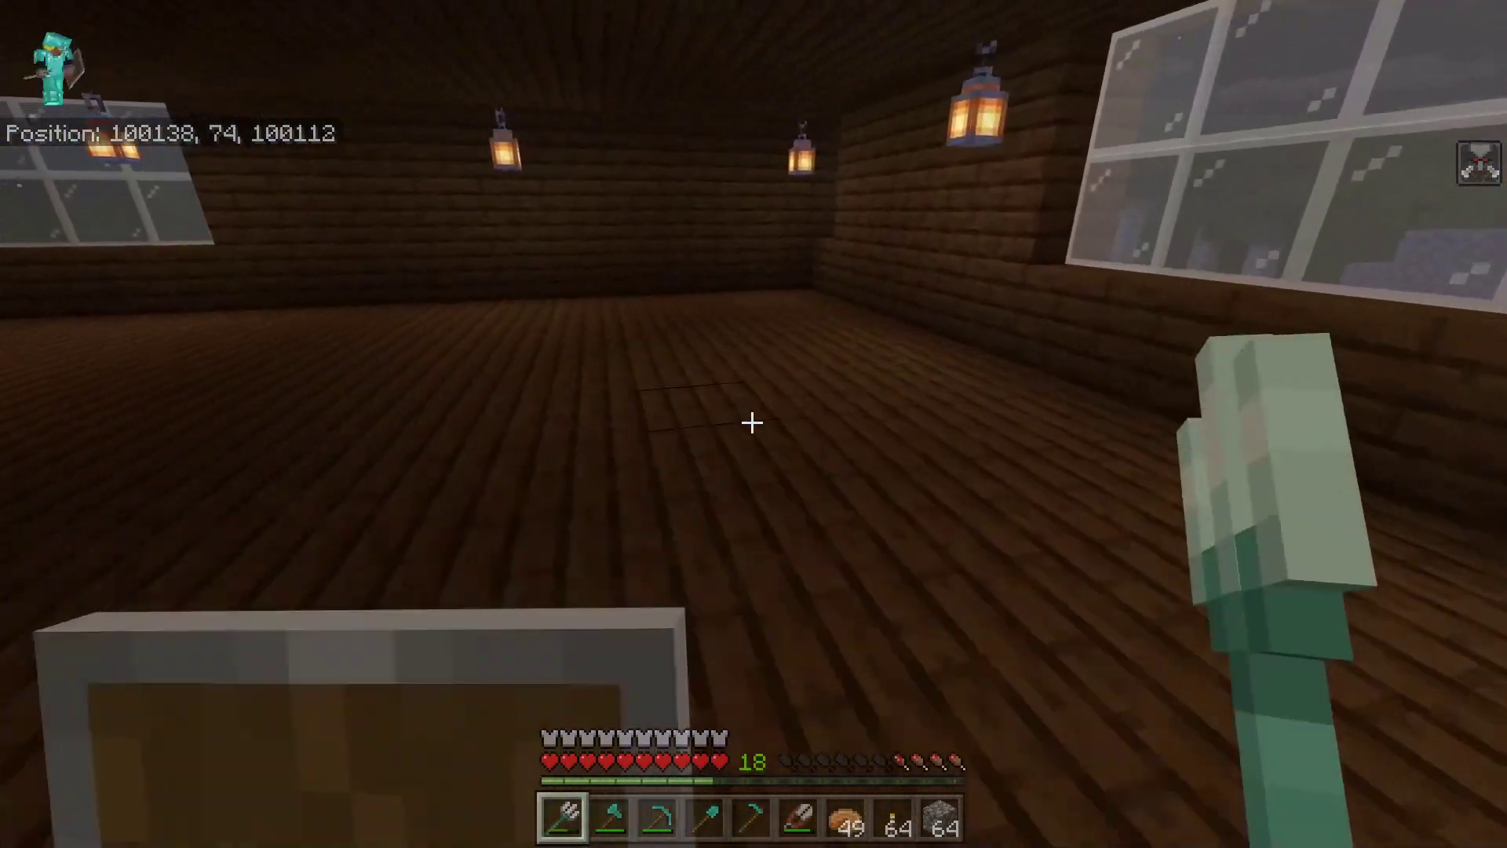
key(w)
key(w)
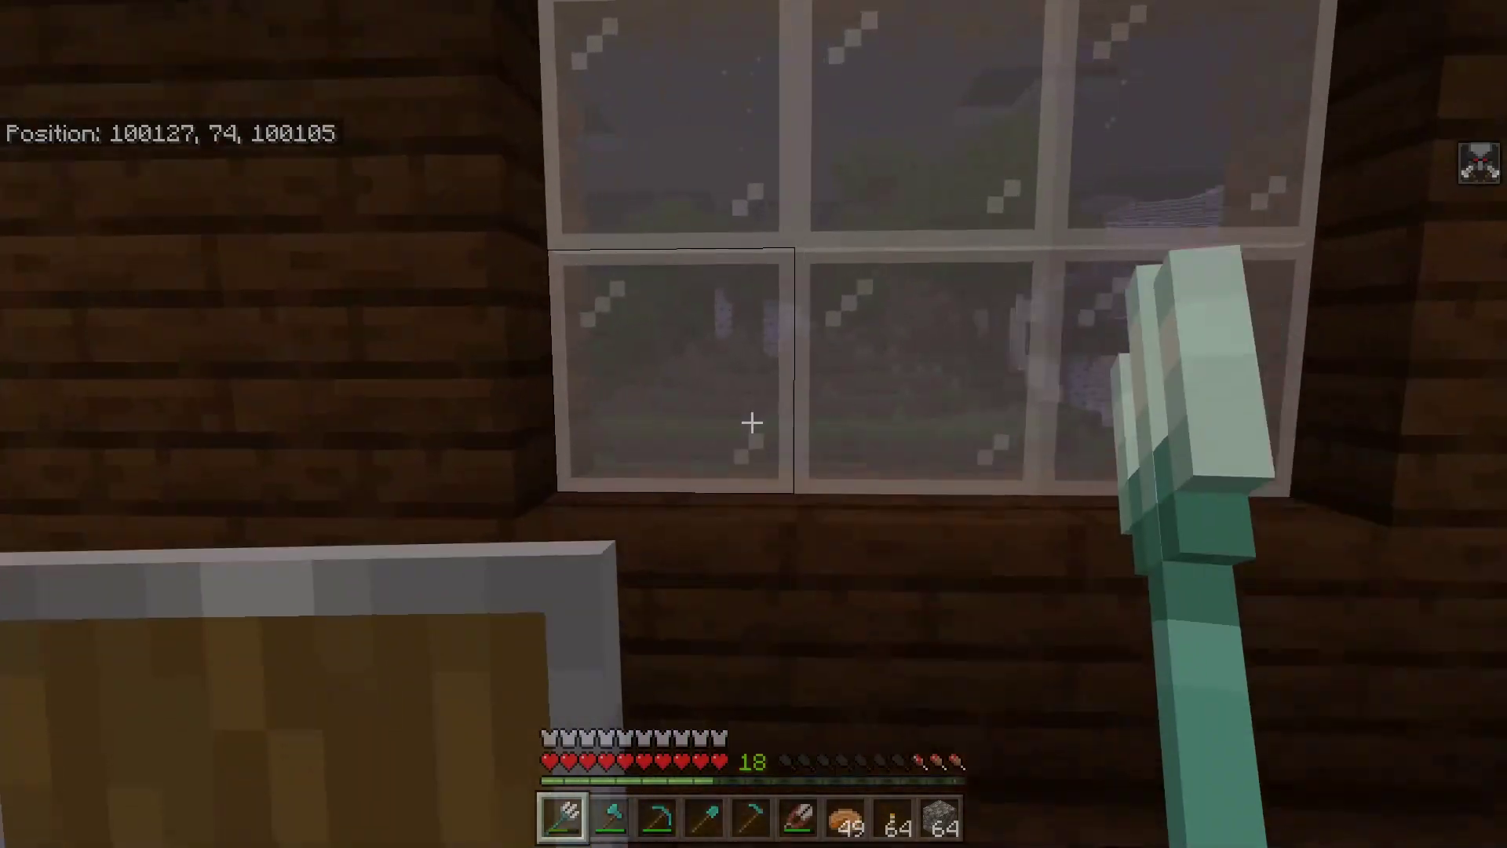
Go back through the double doors into the bedroom and walk up to the white beds in the corner.
key(w)
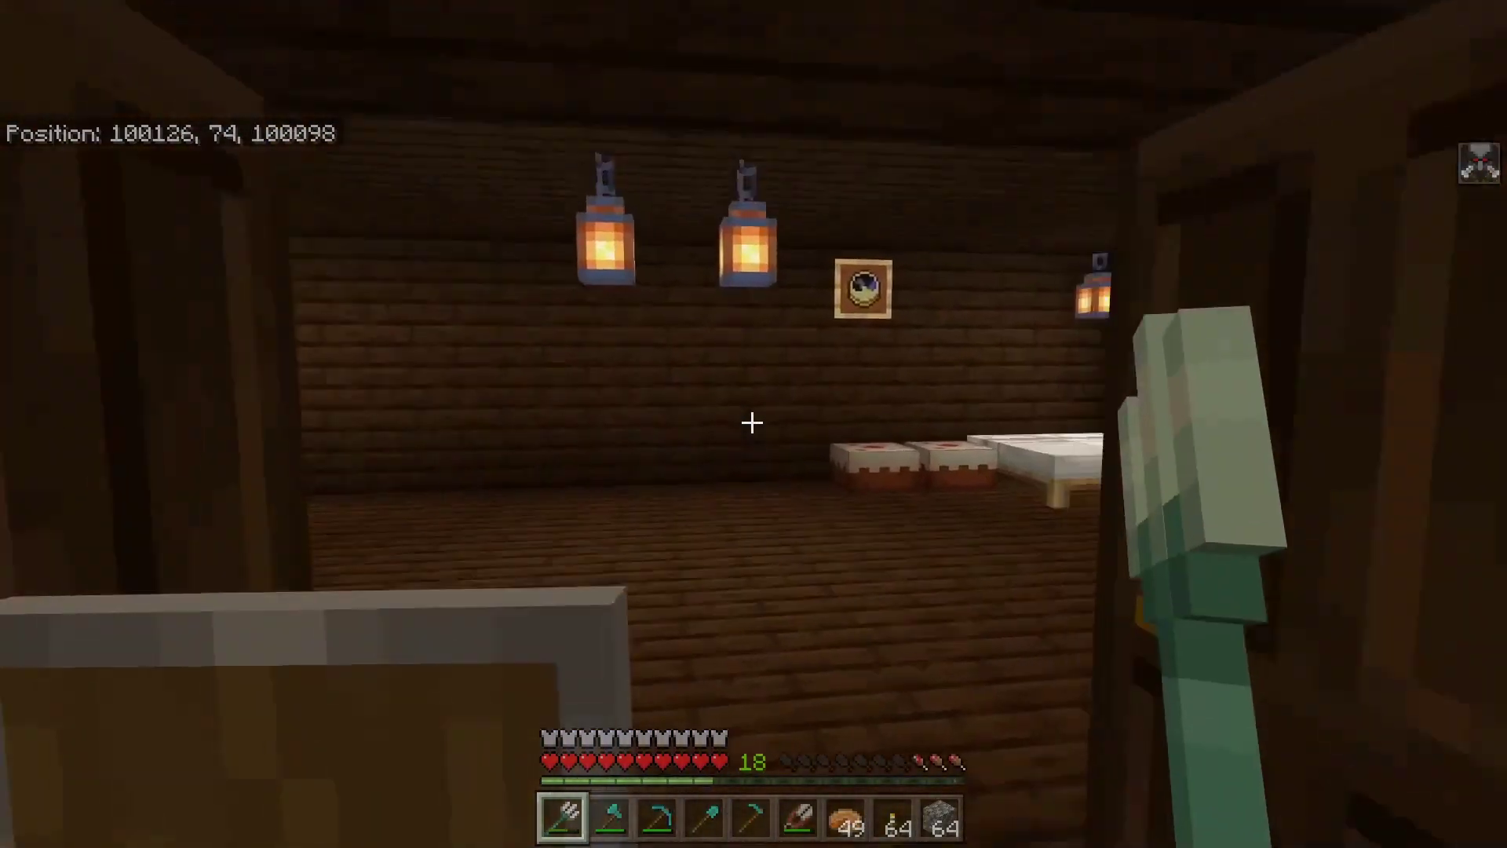
key(w)
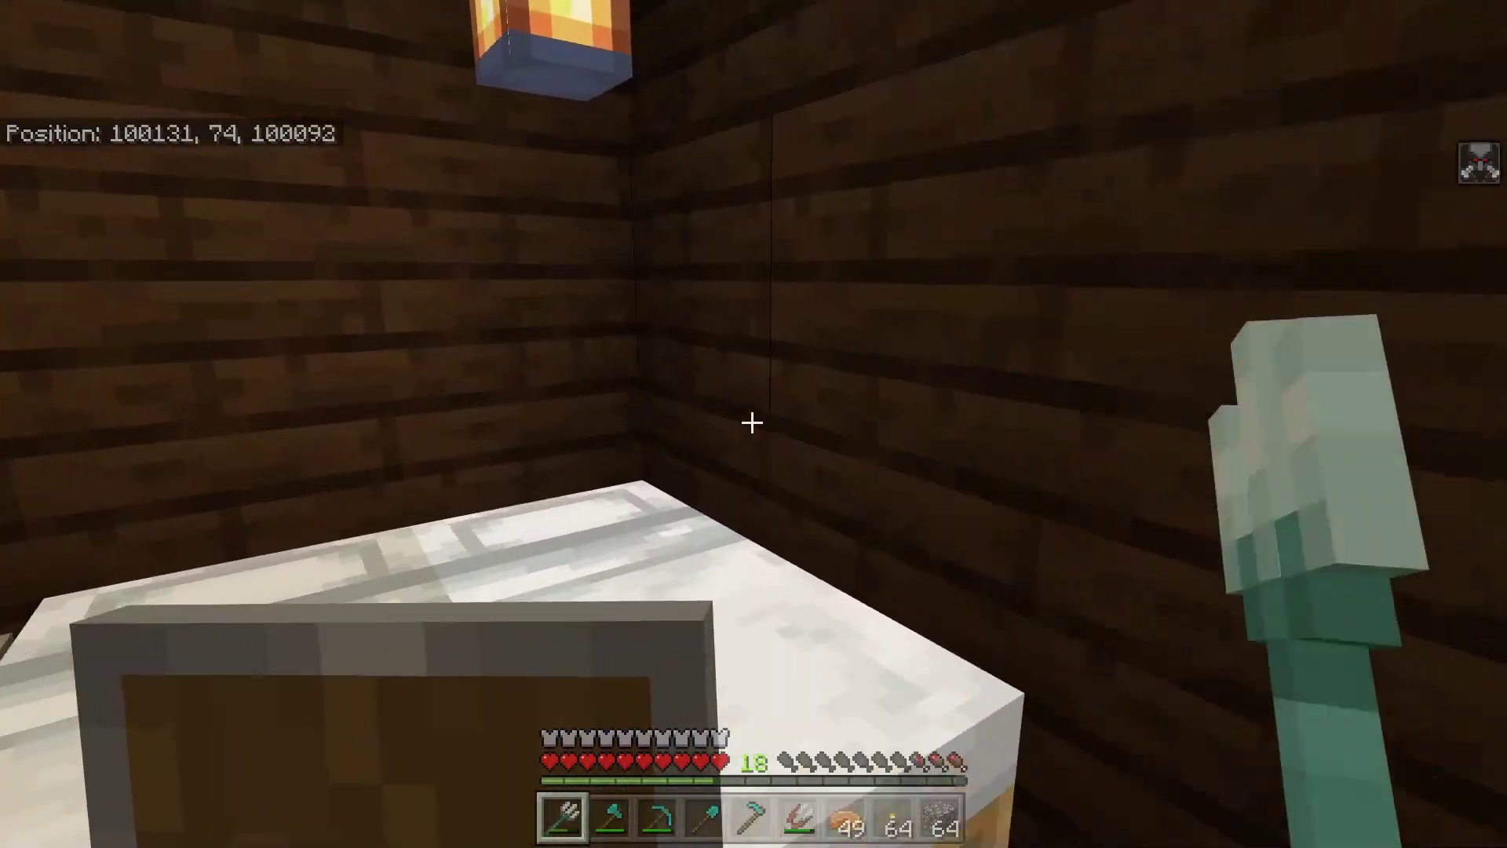
key(space)
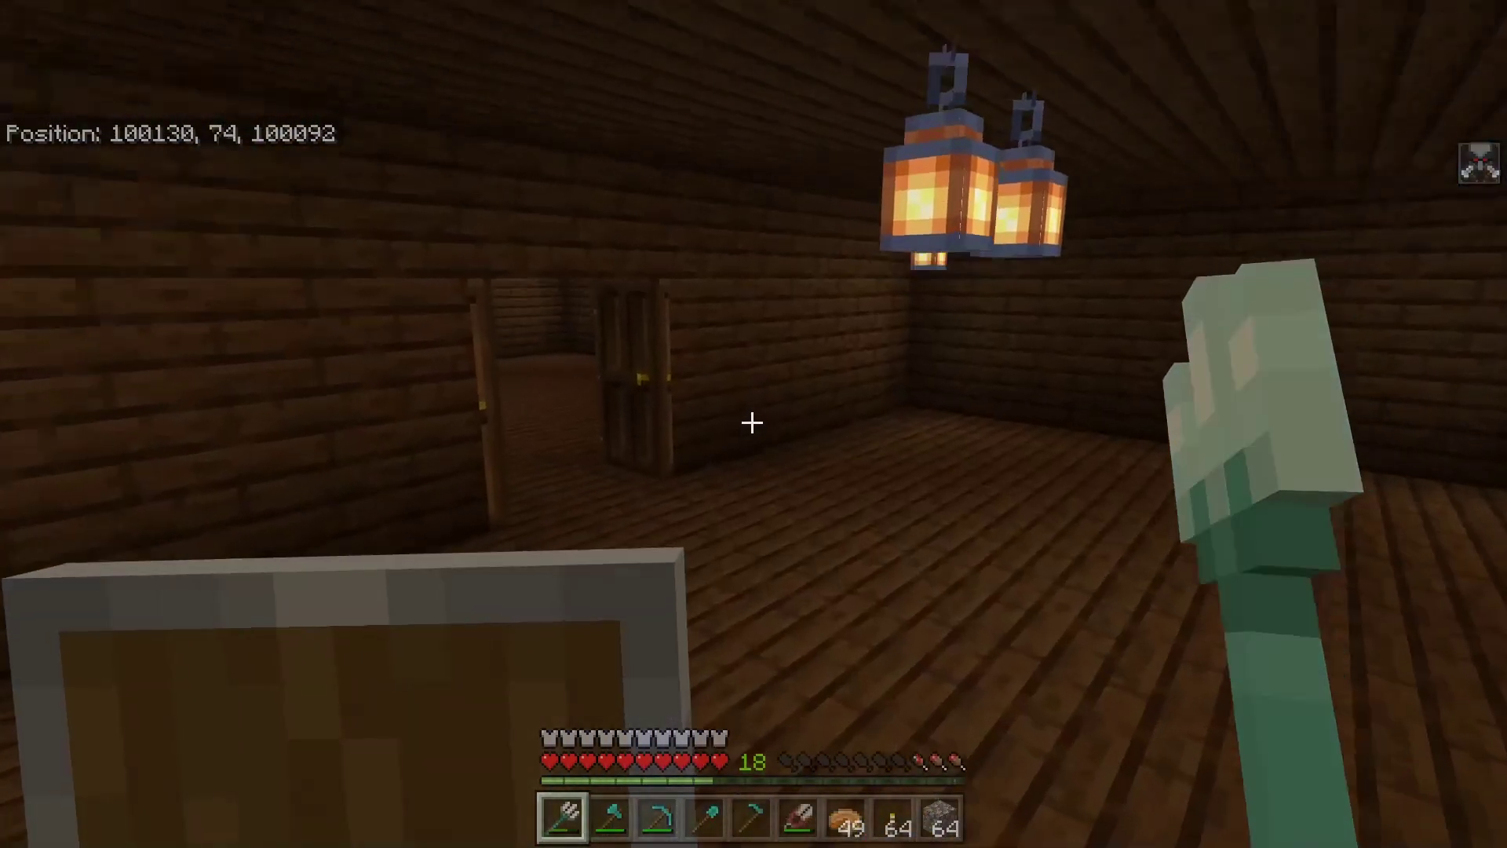
Walk out of the bedroom and cross the upper floor to the stairs leading down to the armor stands.
key(w)
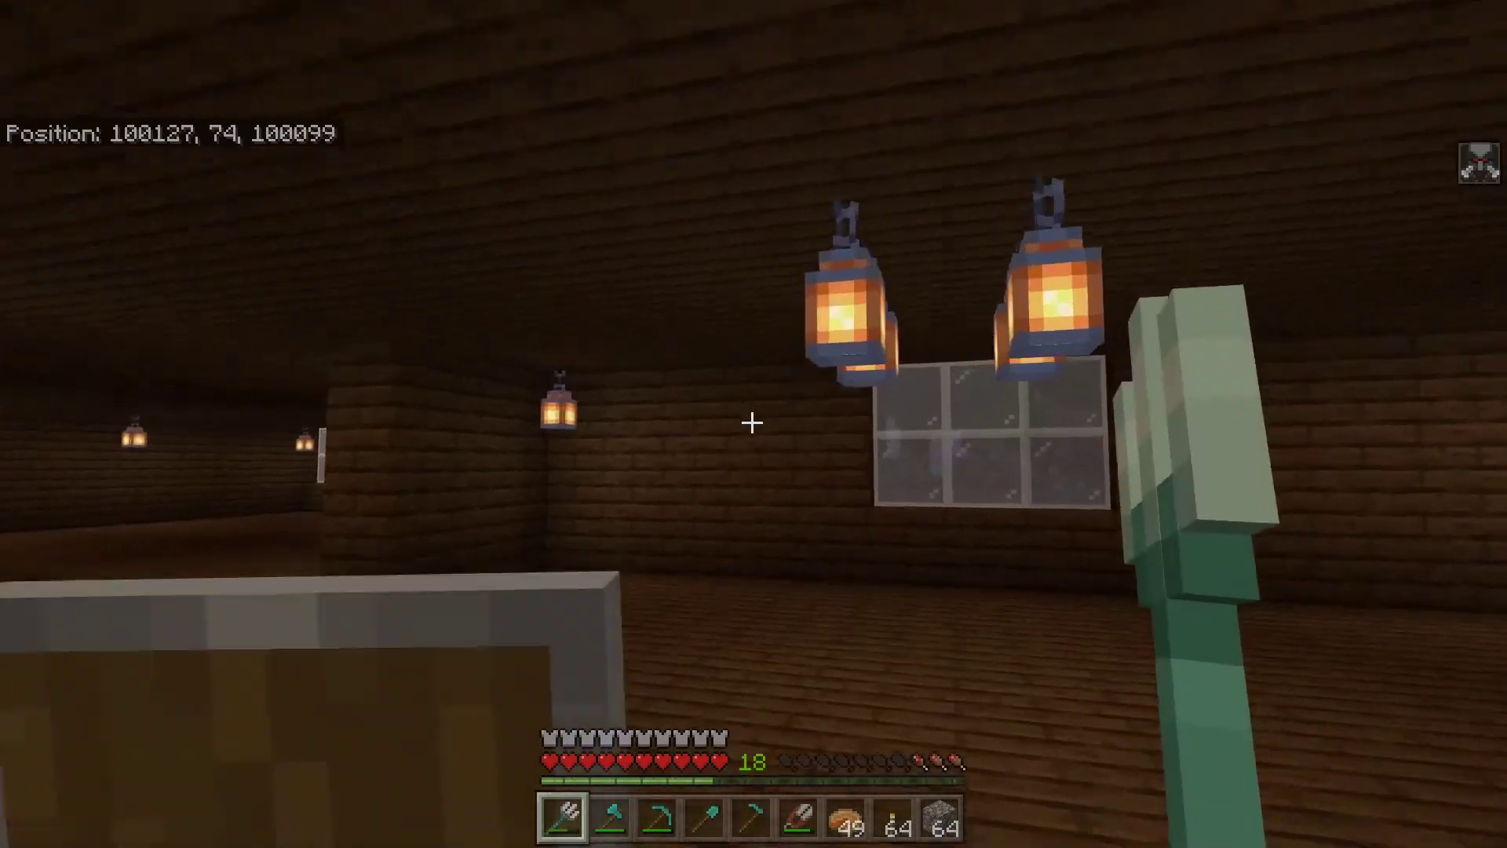
key(w)
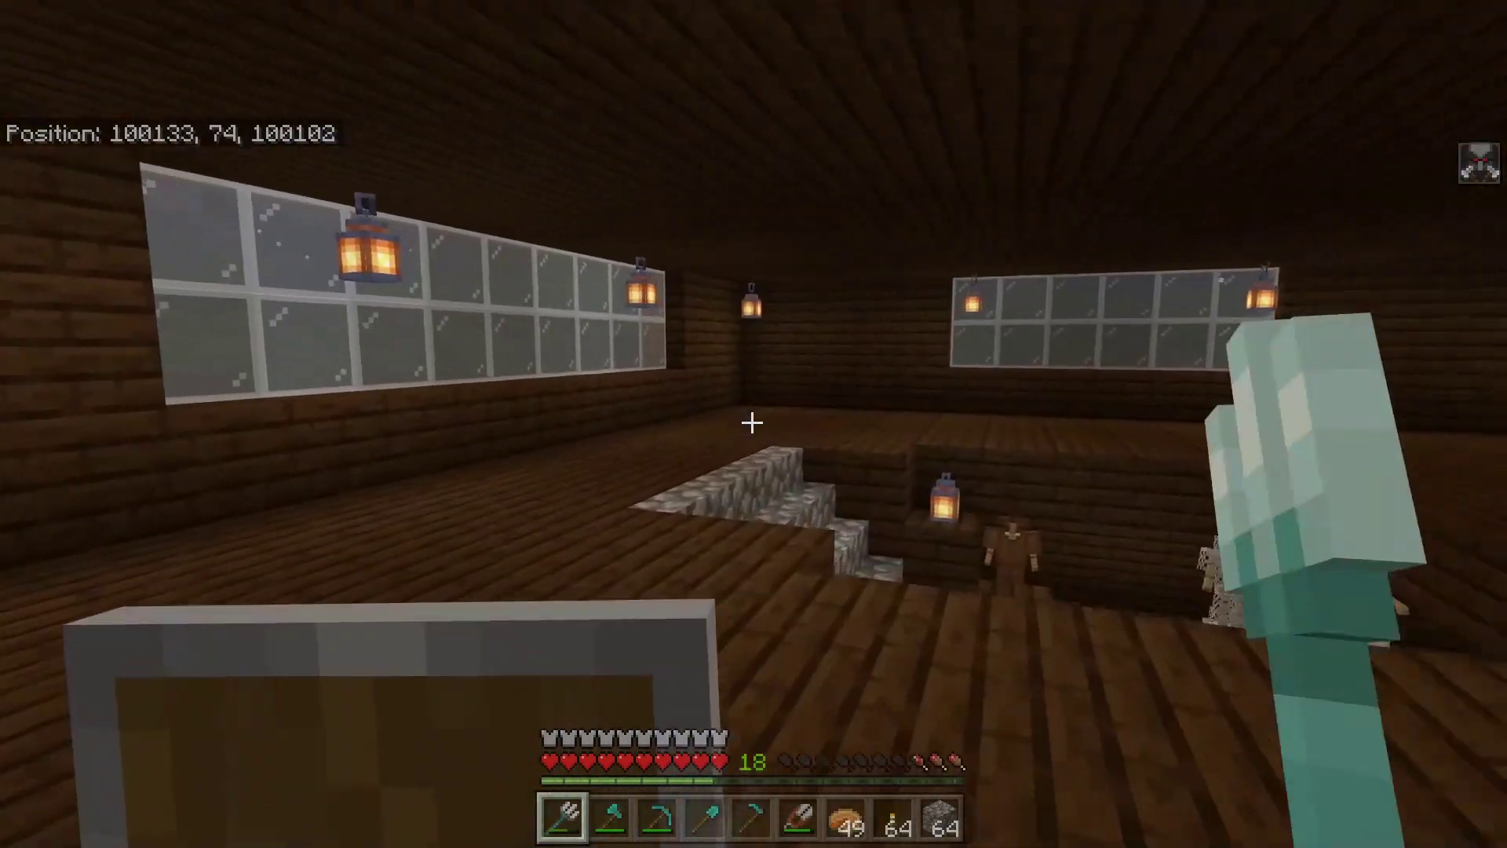
key(w)
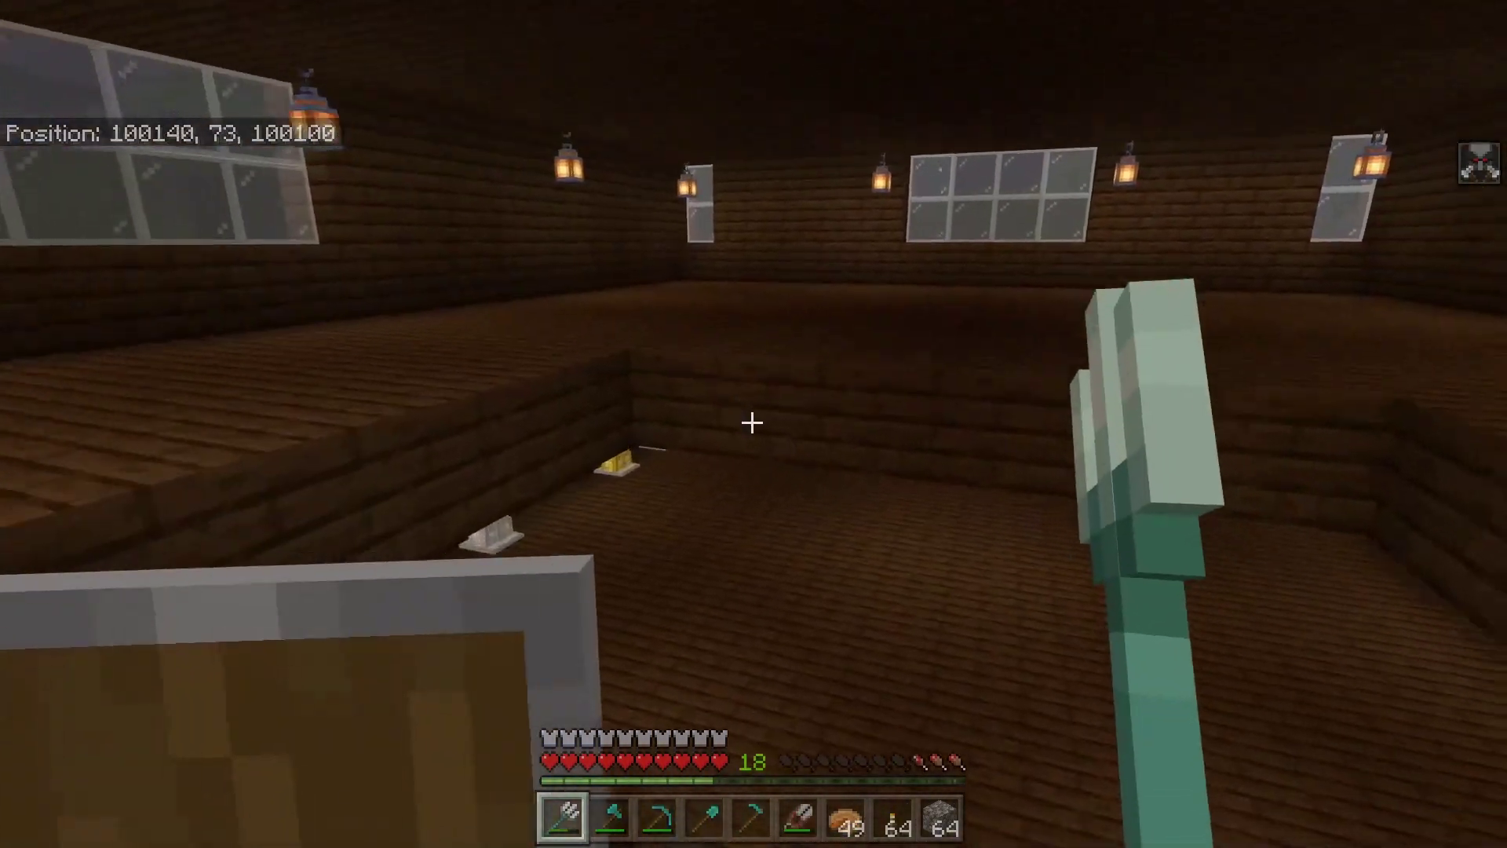
Descend the stairs, cross the lantern-lit hall and walk out through the front double doors to the flower-lined path.
key(w)
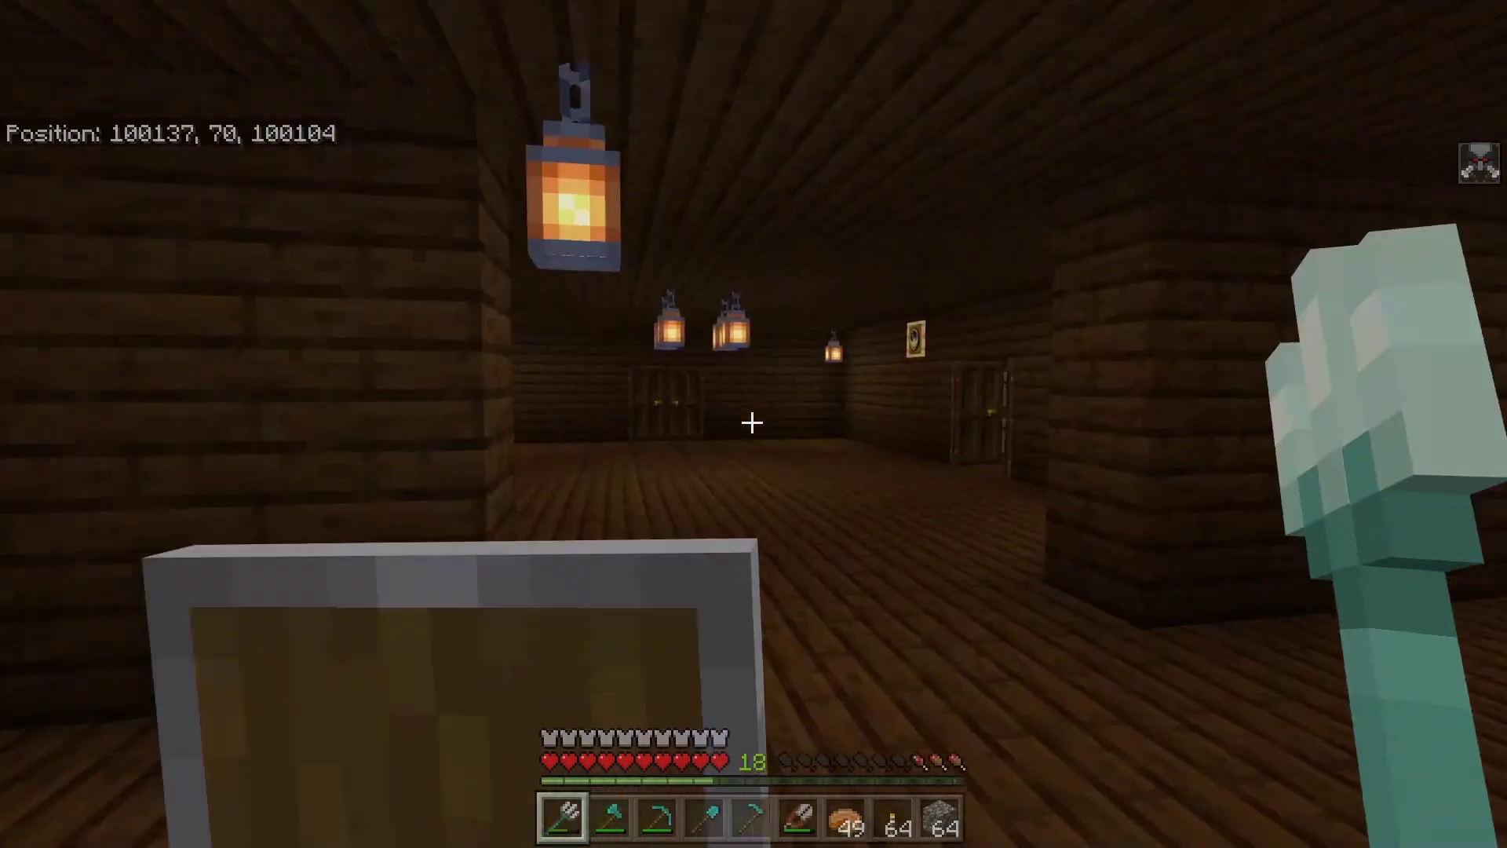
key(w)
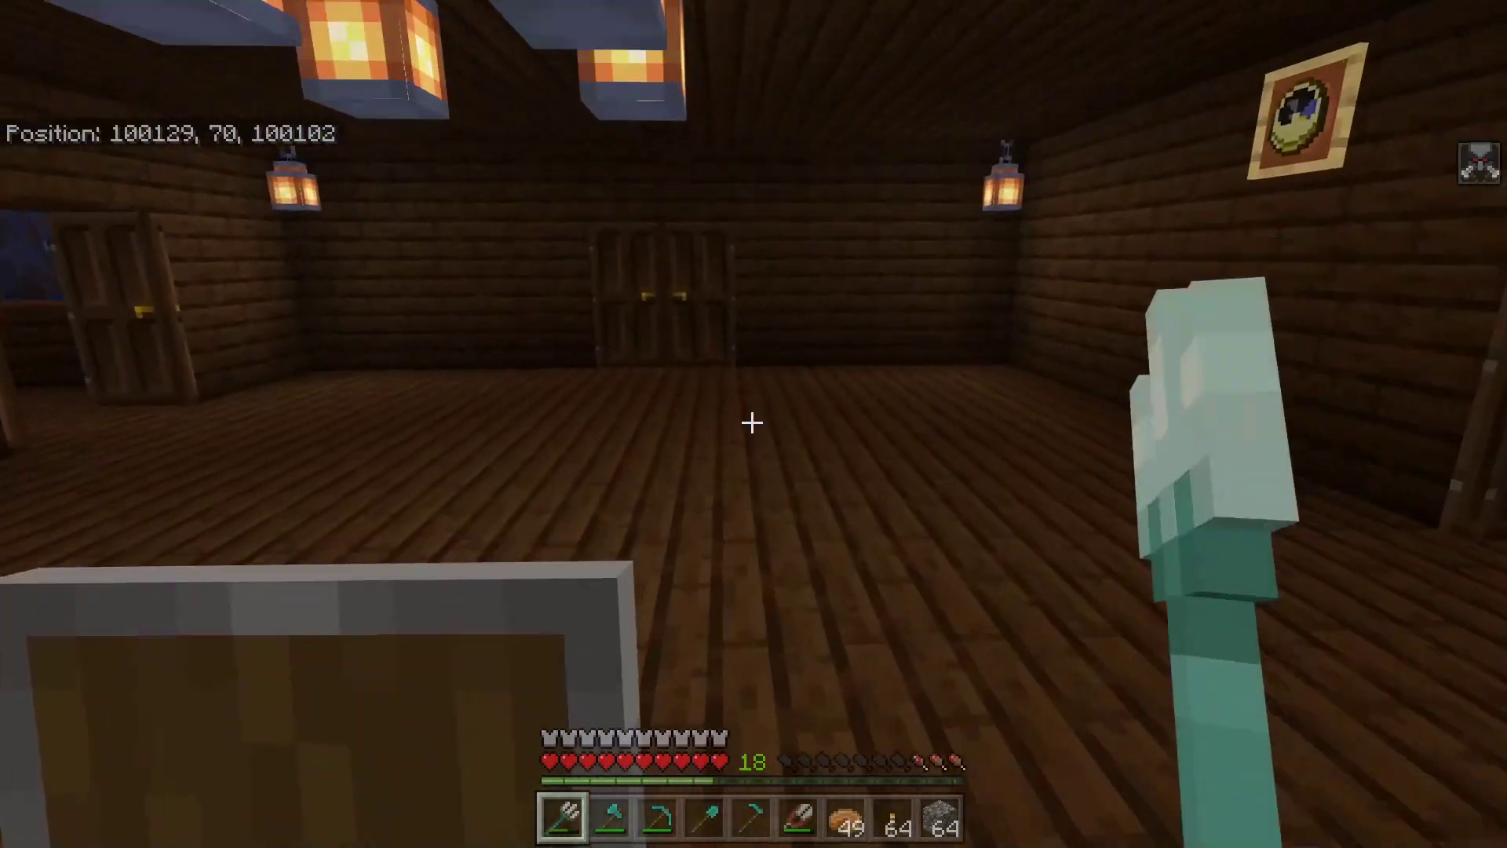
key(w)
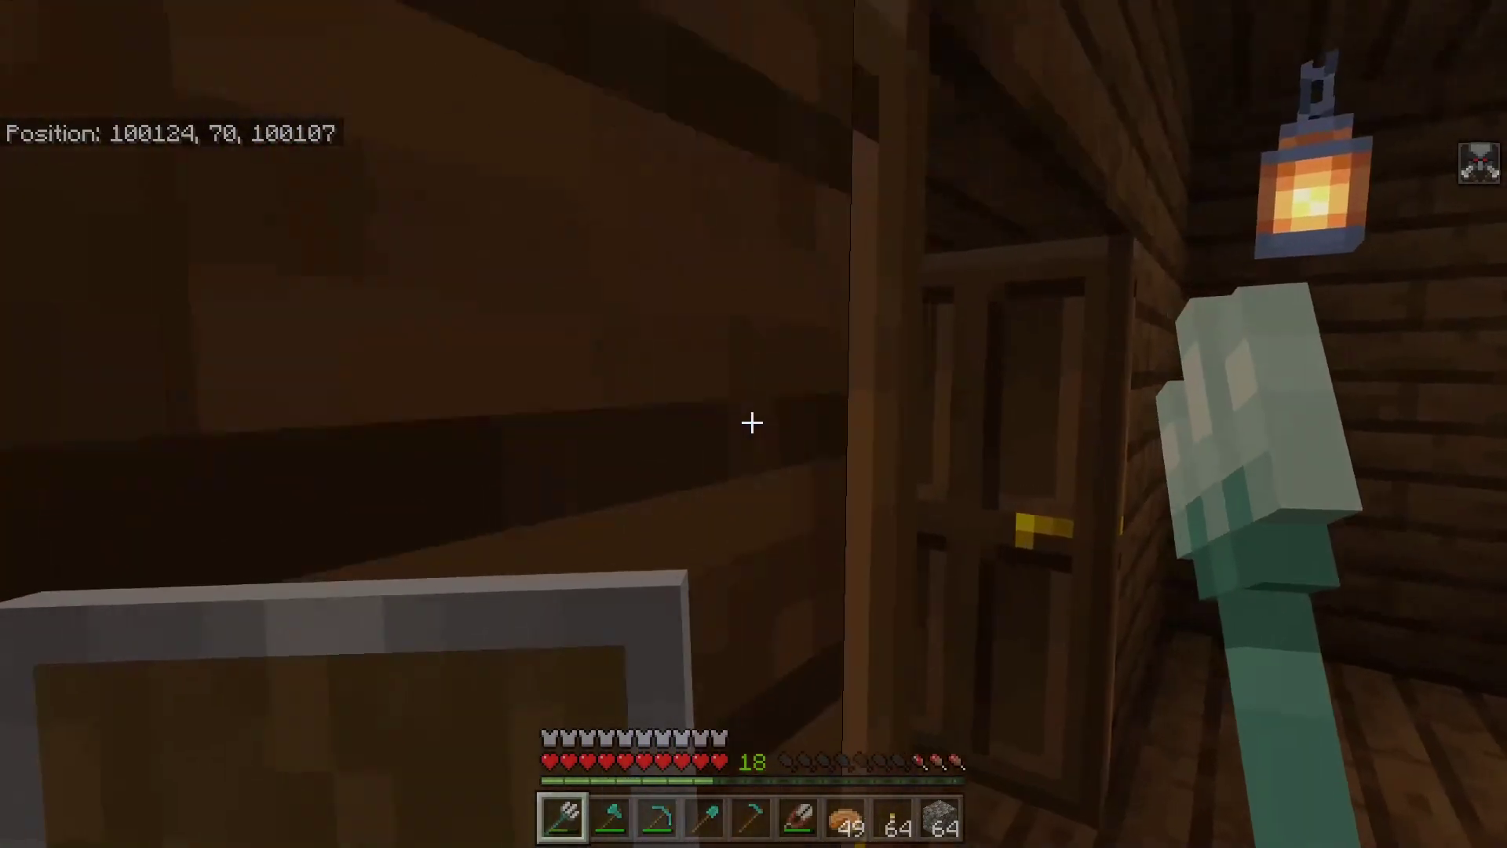
key(w)
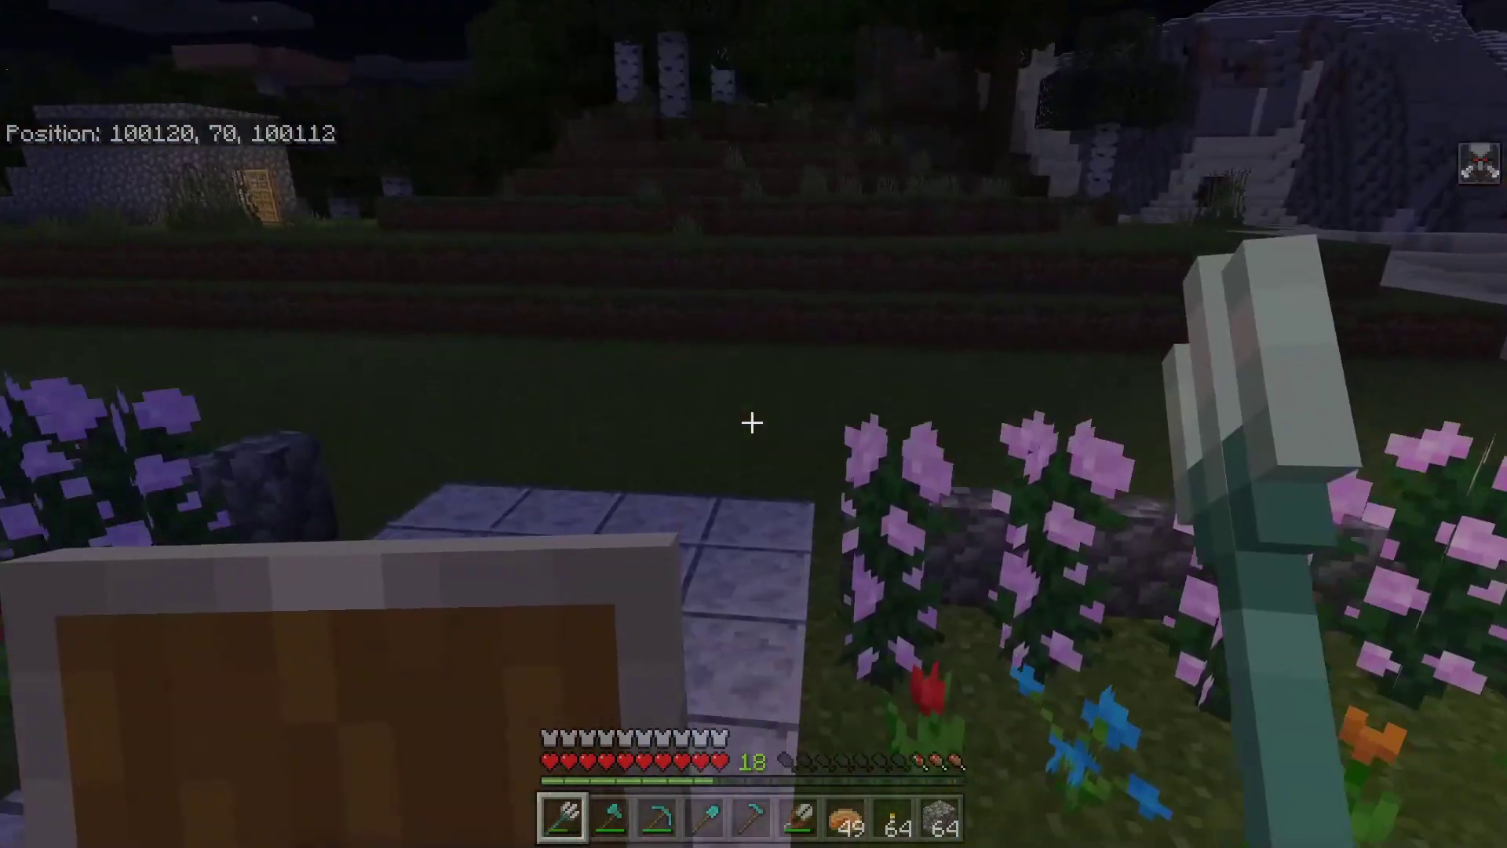
Go back into the house between the green-and-black banners and operate the front double doors from inside.
key(w)
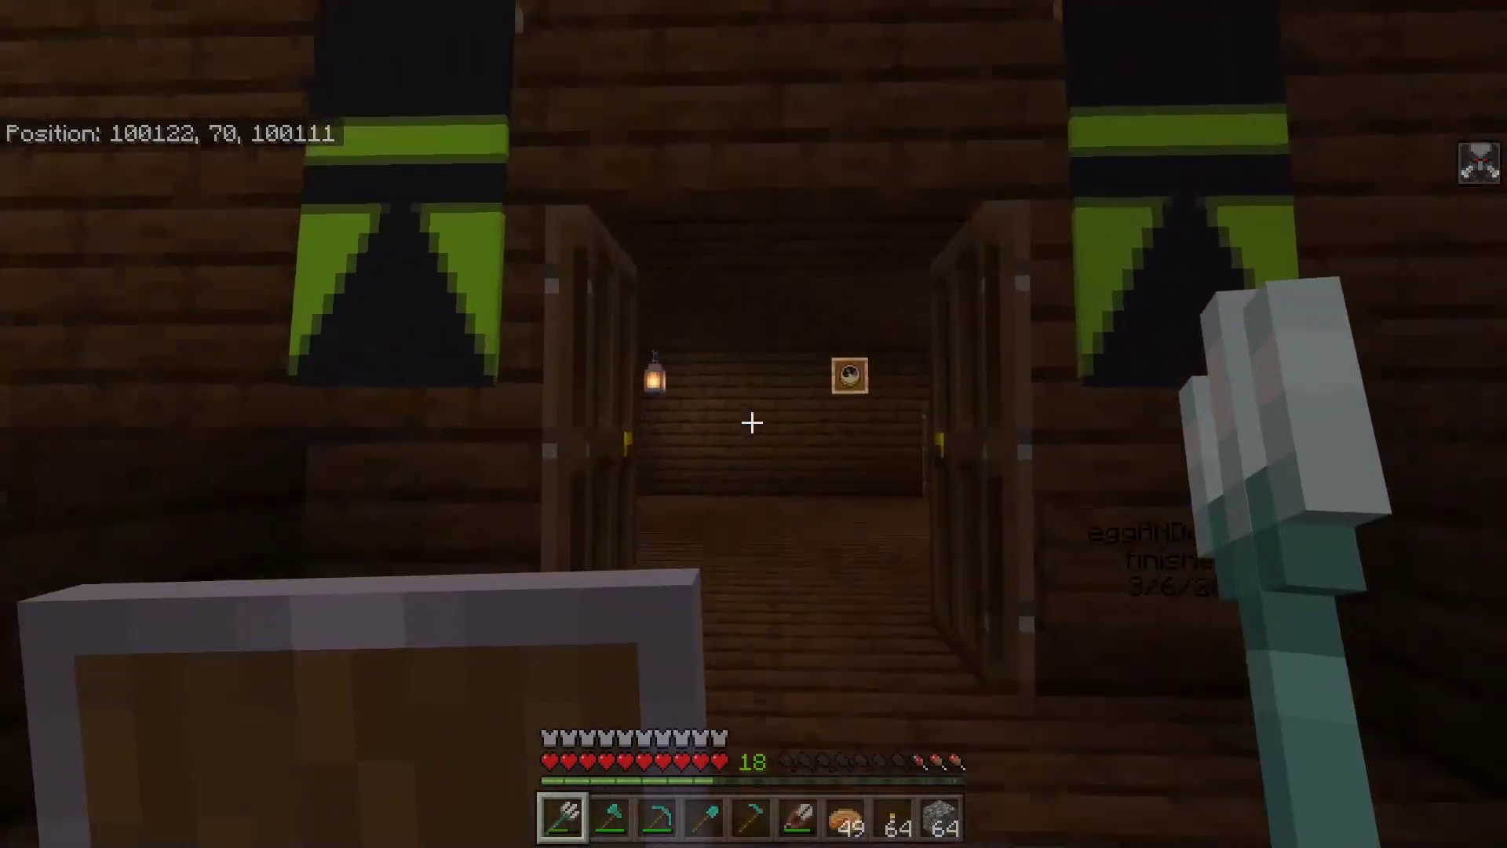
key(w)
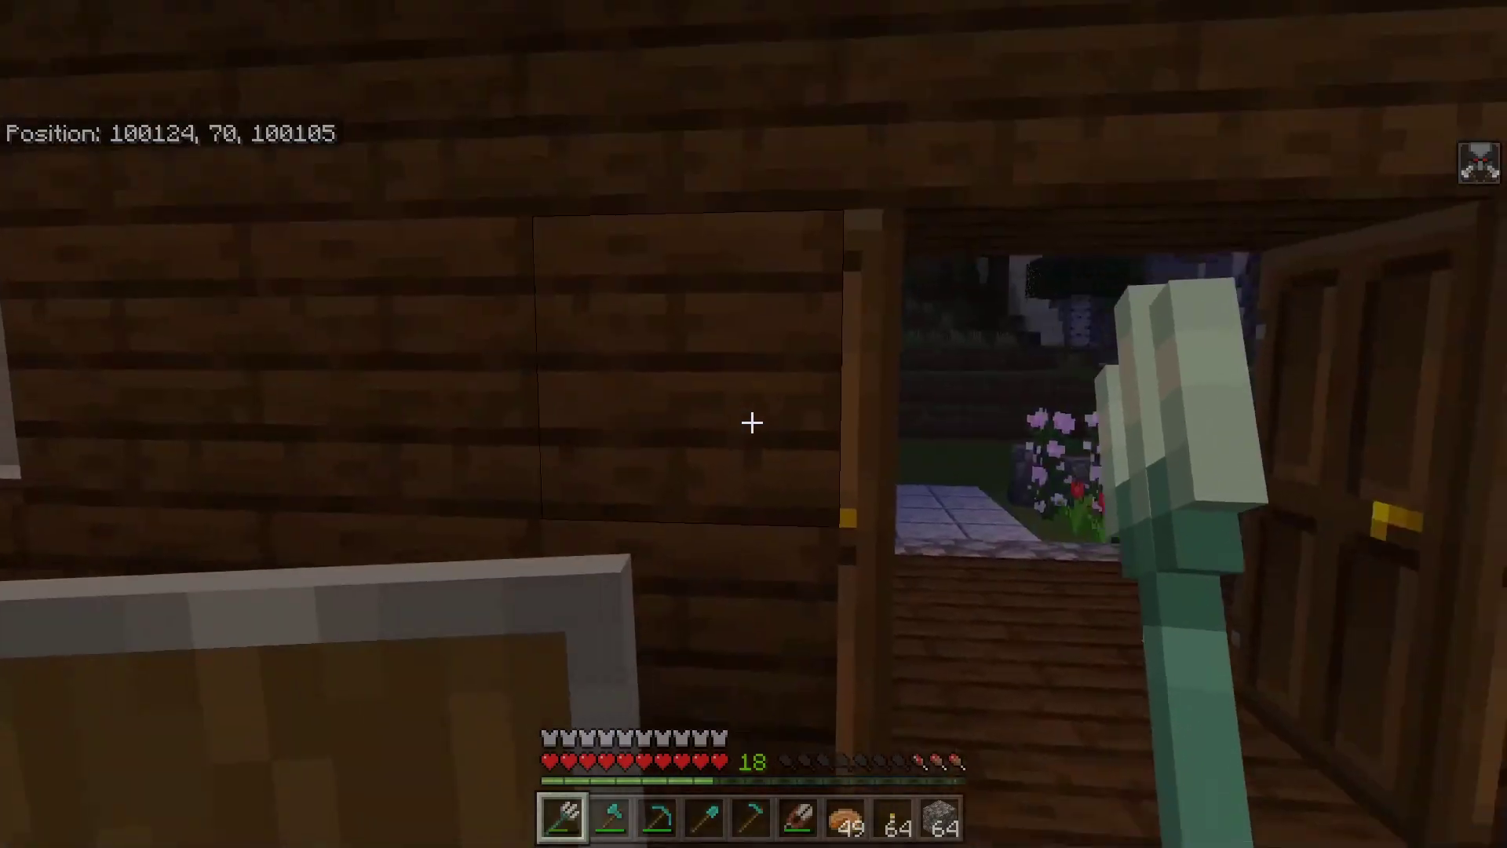
key(w)
right_click(752, 423)
key(w)
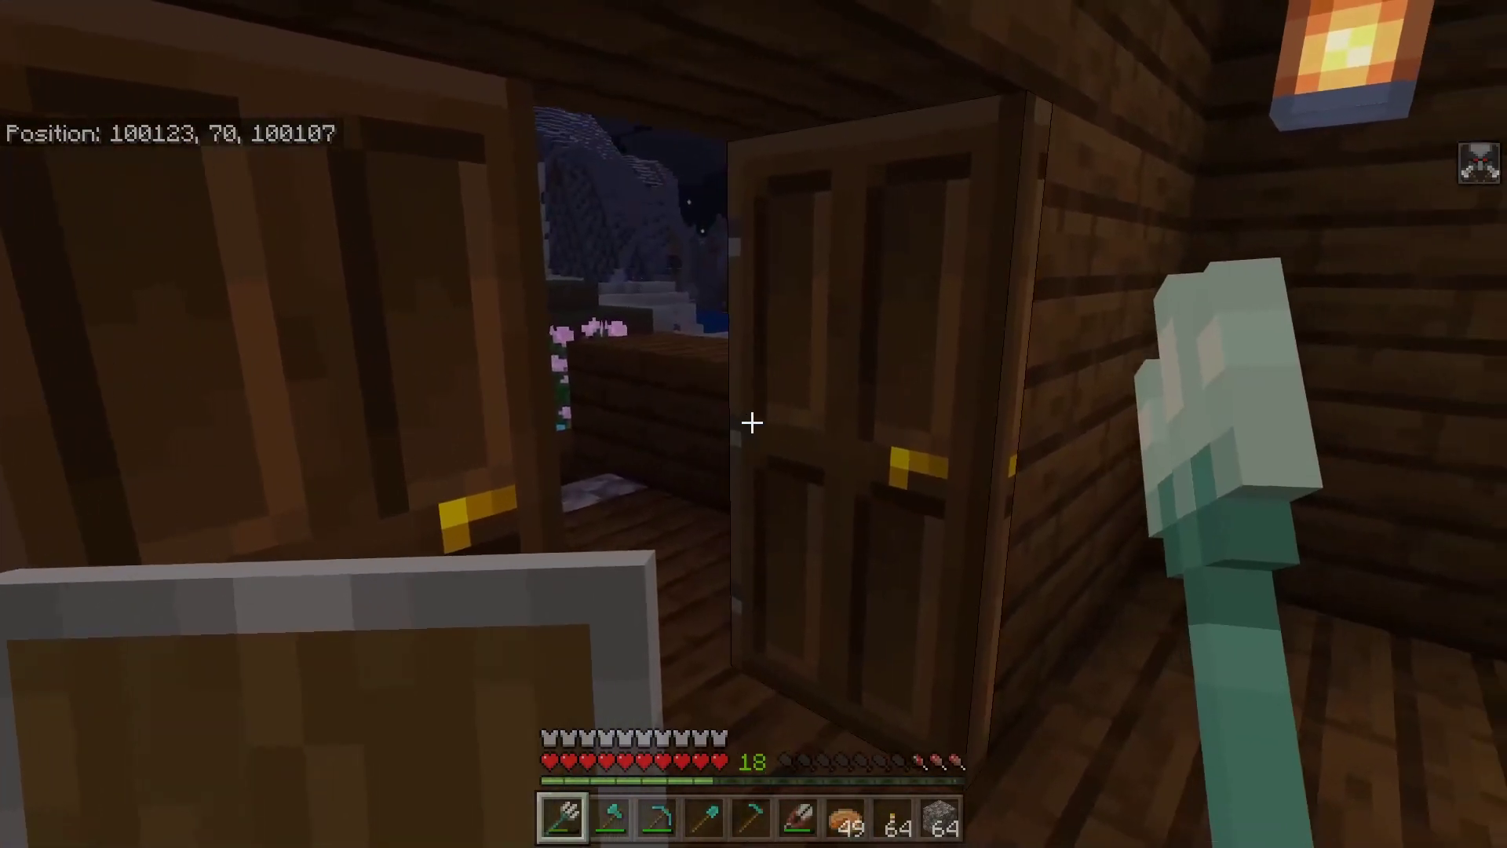
right_click(752, 424)
key(s)
key(w)
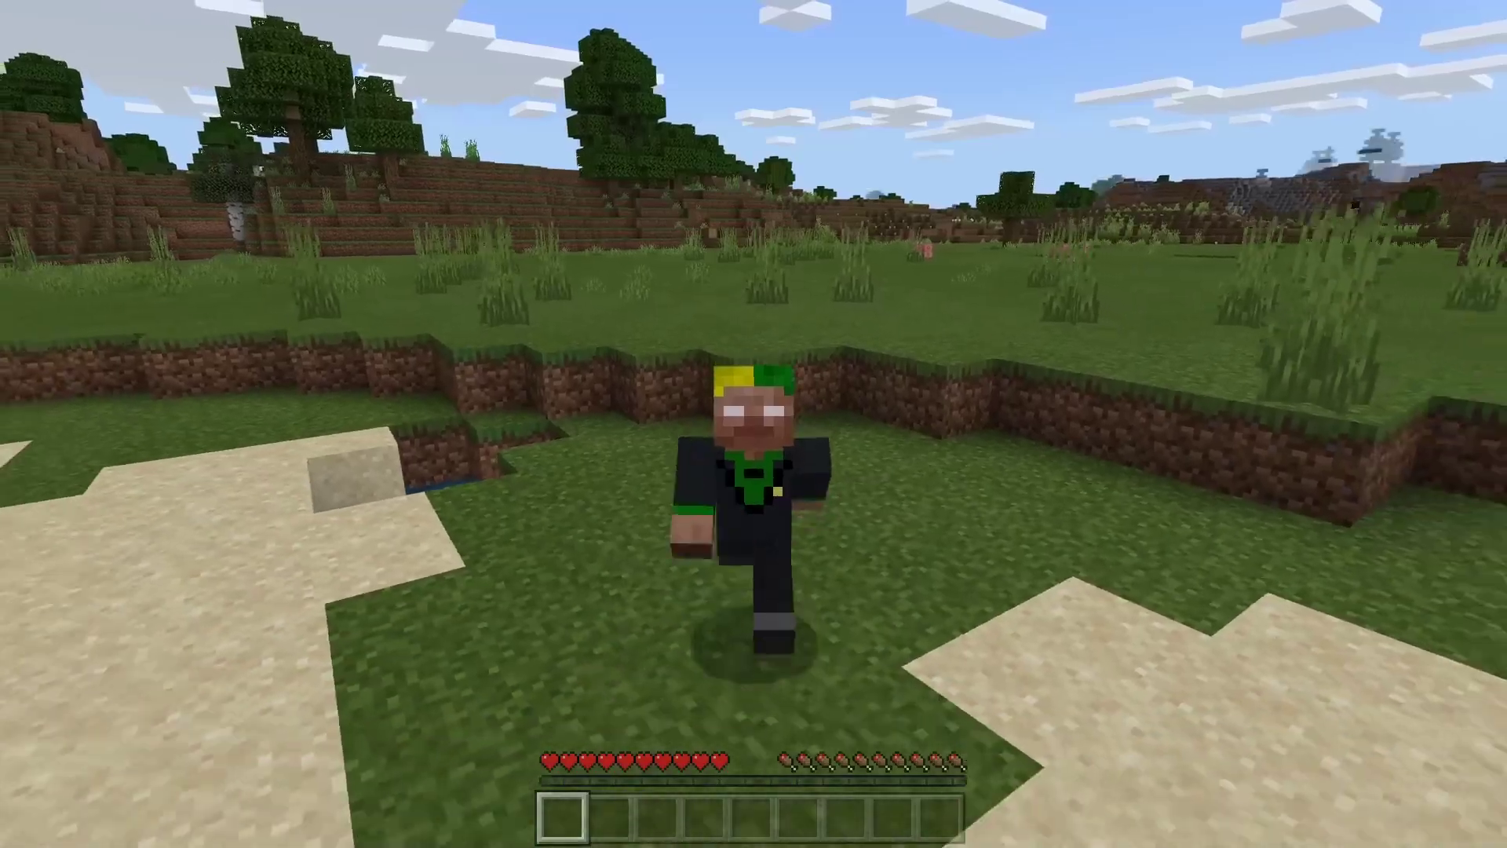
In the daytime world, walk the character in front-facing third-person view across the grass and sand to the water's edge.
key(w)
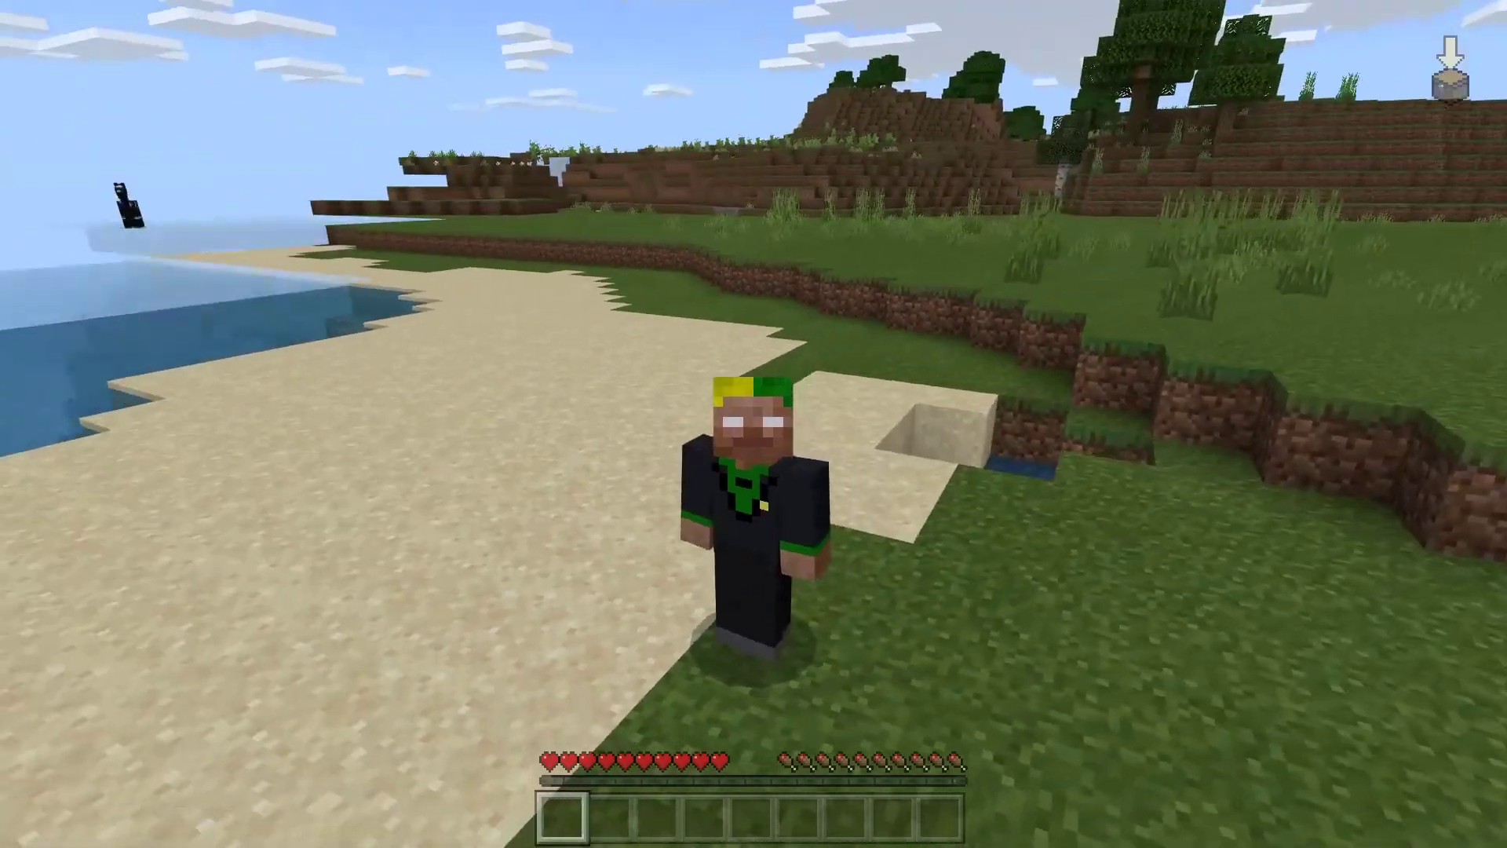
key(w)
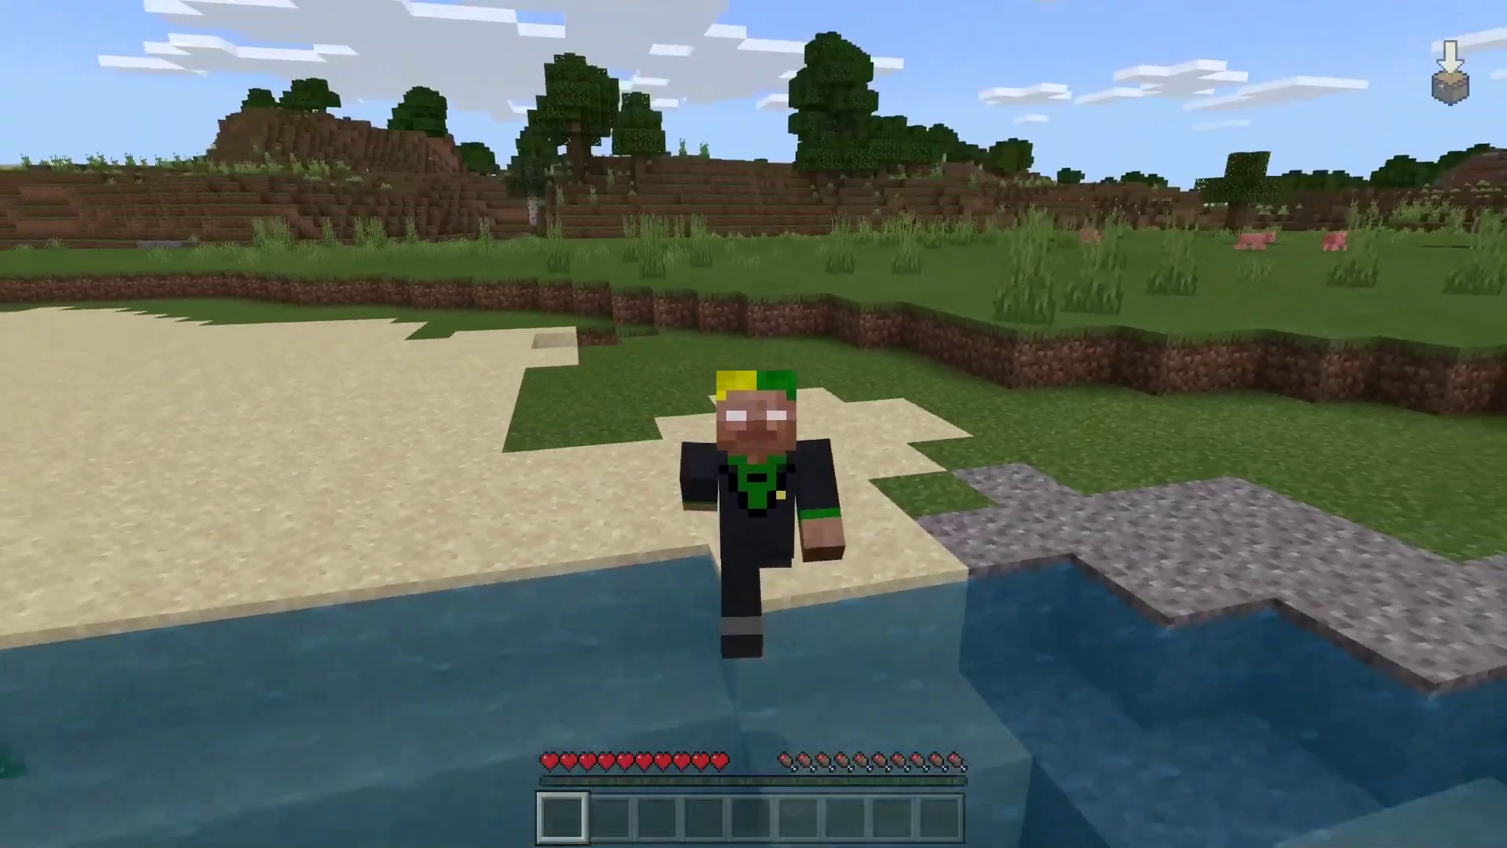